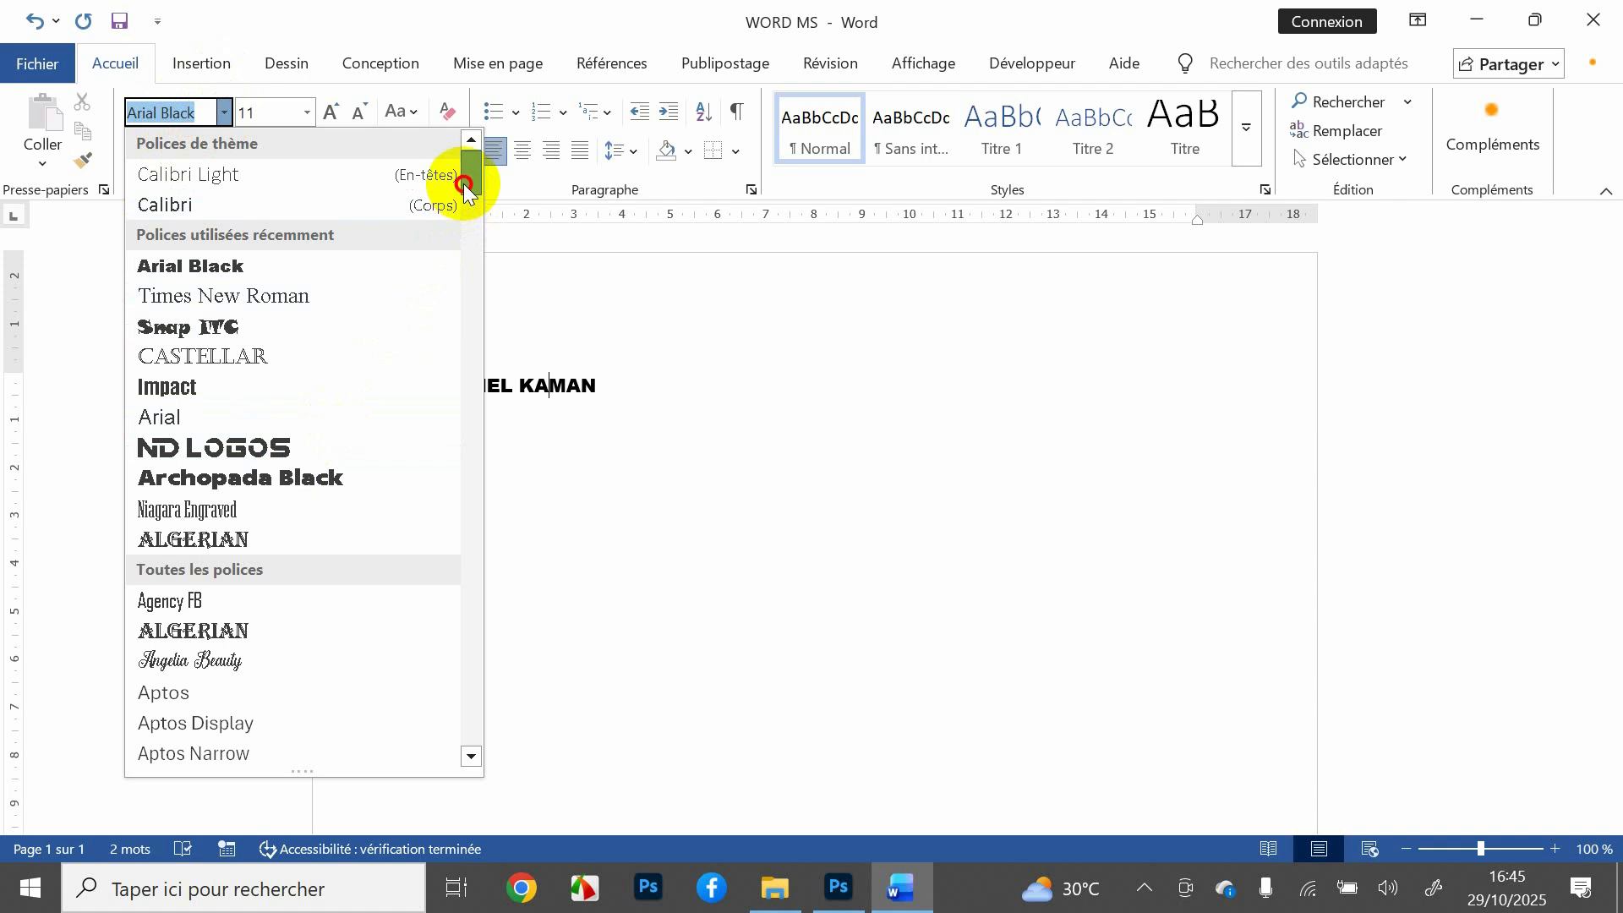
Step: Keep the name line in Arial Black and close the font list unchanged
{"action": "mouse_move", "coordinate": [465, 186]}
{"action": "left_mouse_down"}
{"action": "mouse_move", "coordinate": [465, 281]}
{"action": "mouse_move", "coordinate": [461, 179]}
{"action": "left_mouse_up"}
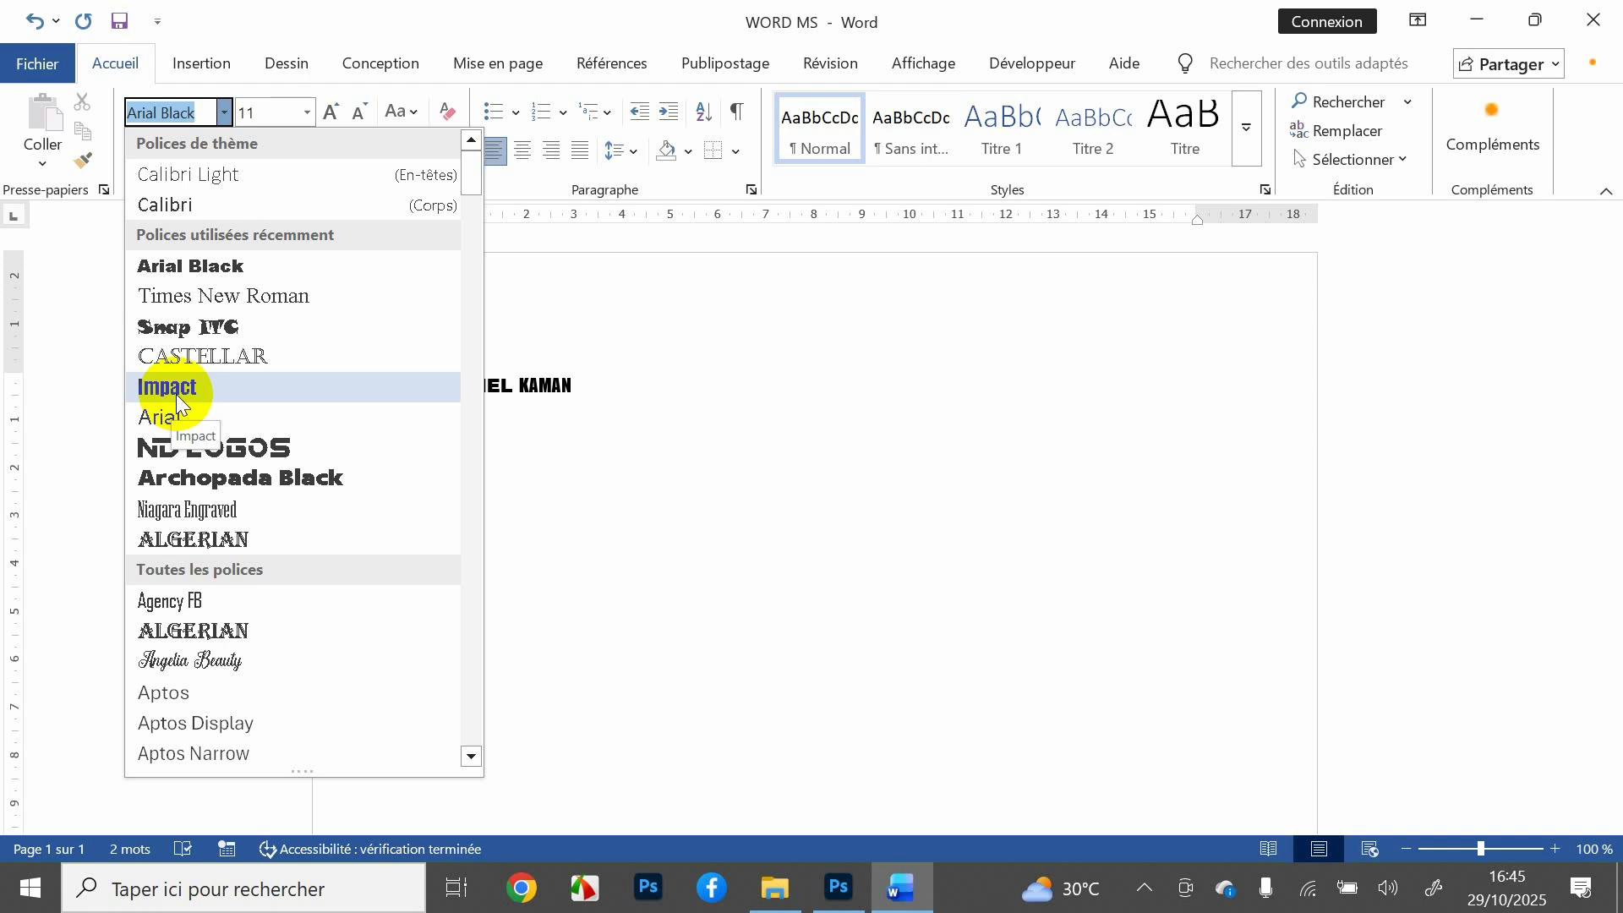
{"action": "left_click", "coordinate": [587, 397]}
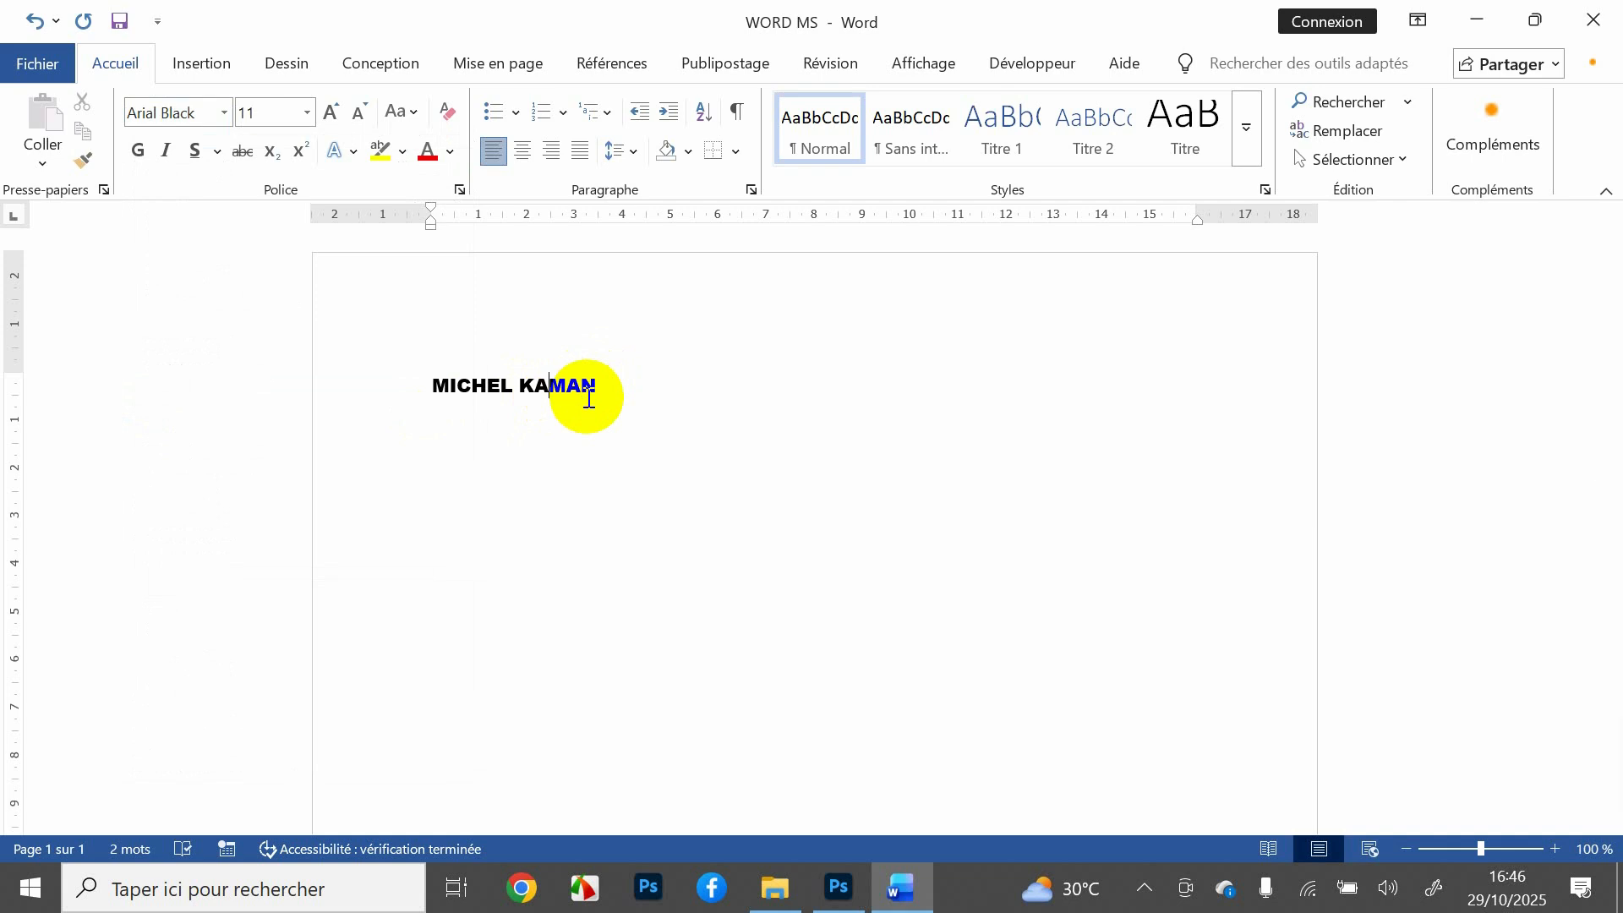
Step: Select the full-name title and show the font size choices
{"action": "left_click_drag", "start_coordinate": [612, 388], "coordinate": [409, 392]}
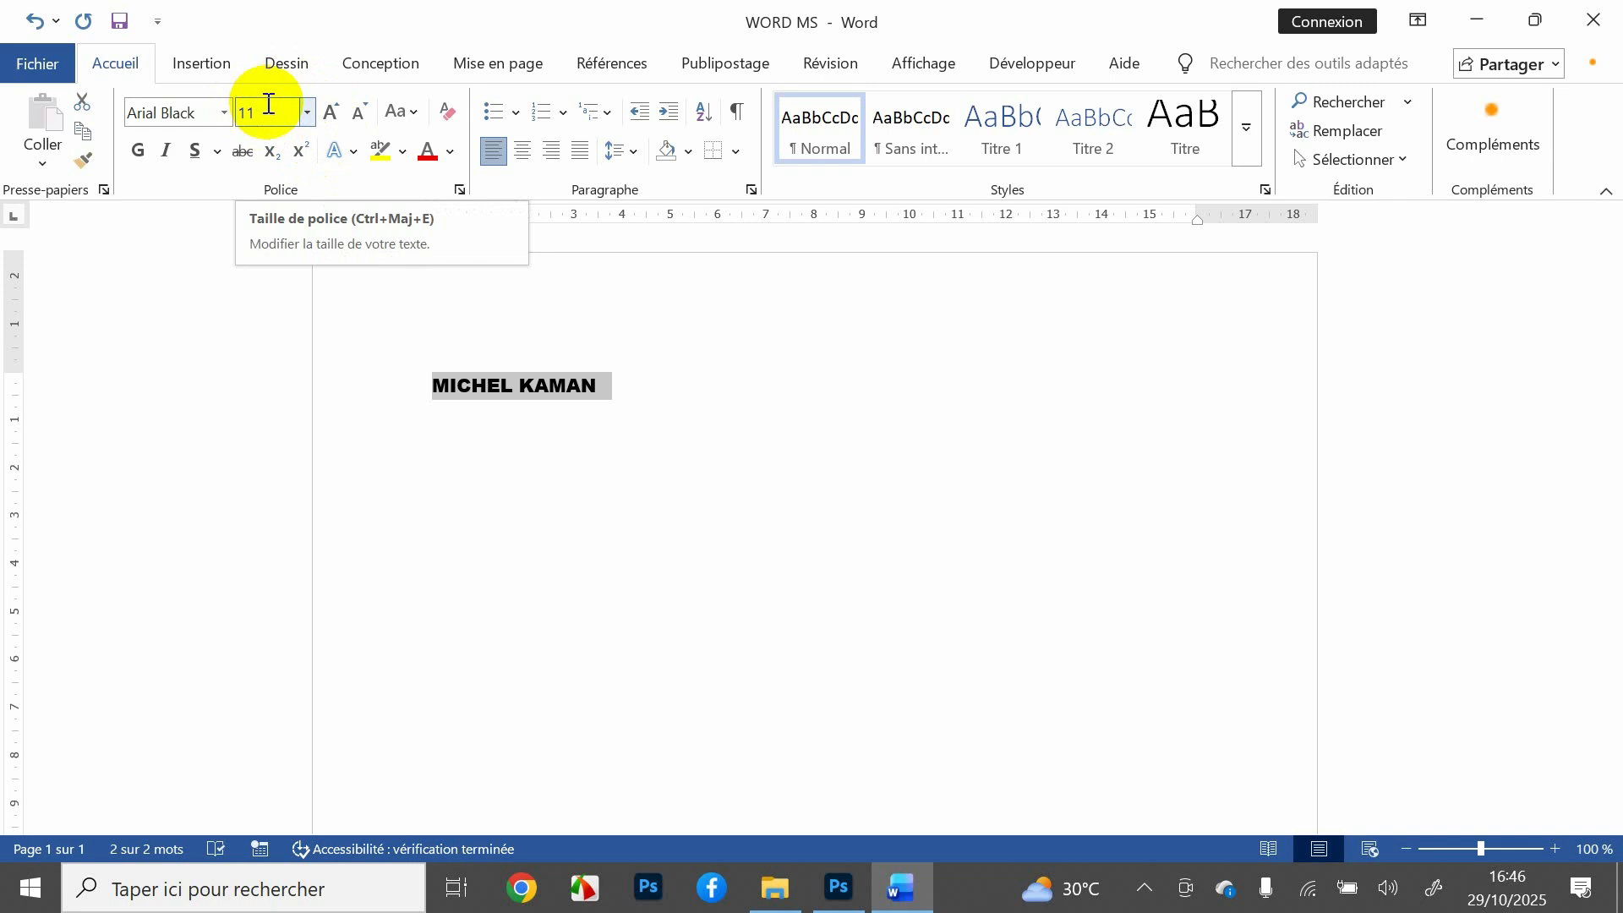
{"action": "left_click", "coordinate": [306, 112]}
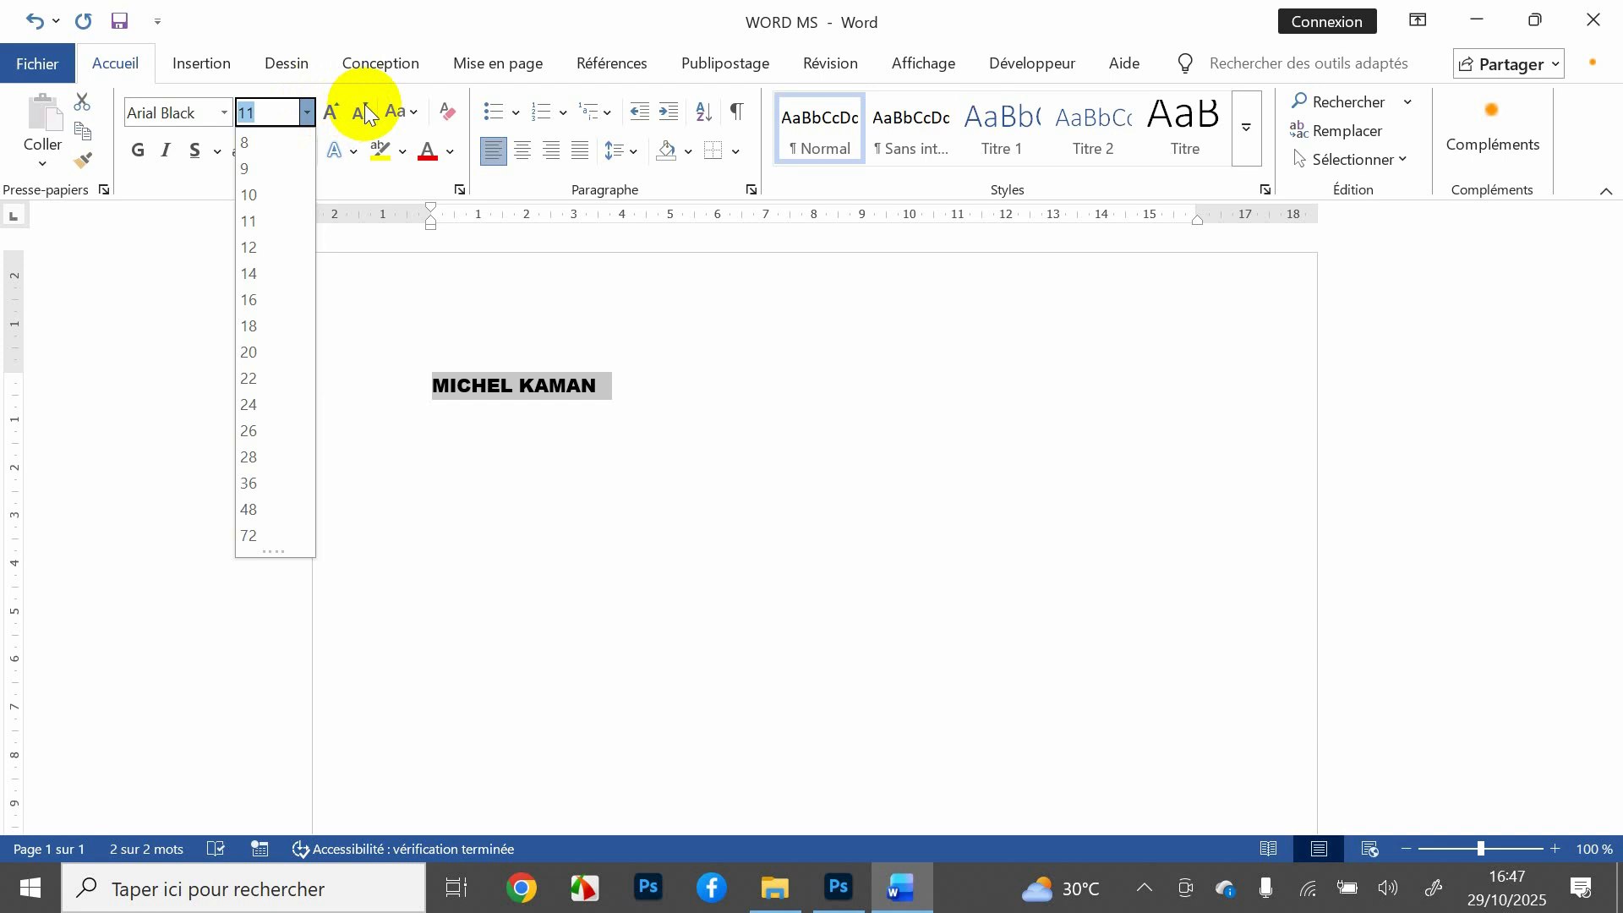
Step: Grow the title font five steps, then shrink it four steps to 16 pt
{"action": "left_click", "coordinate": [330, 110]}
{"action": "left_click", "coordinate": [331, 110]}
{"action": "left_click", "coordinate": [331, 110]}
{"action": "left_click", "coordinate": [330, 110]}
{"action": "left_click", "coordinate": [331, 110]}
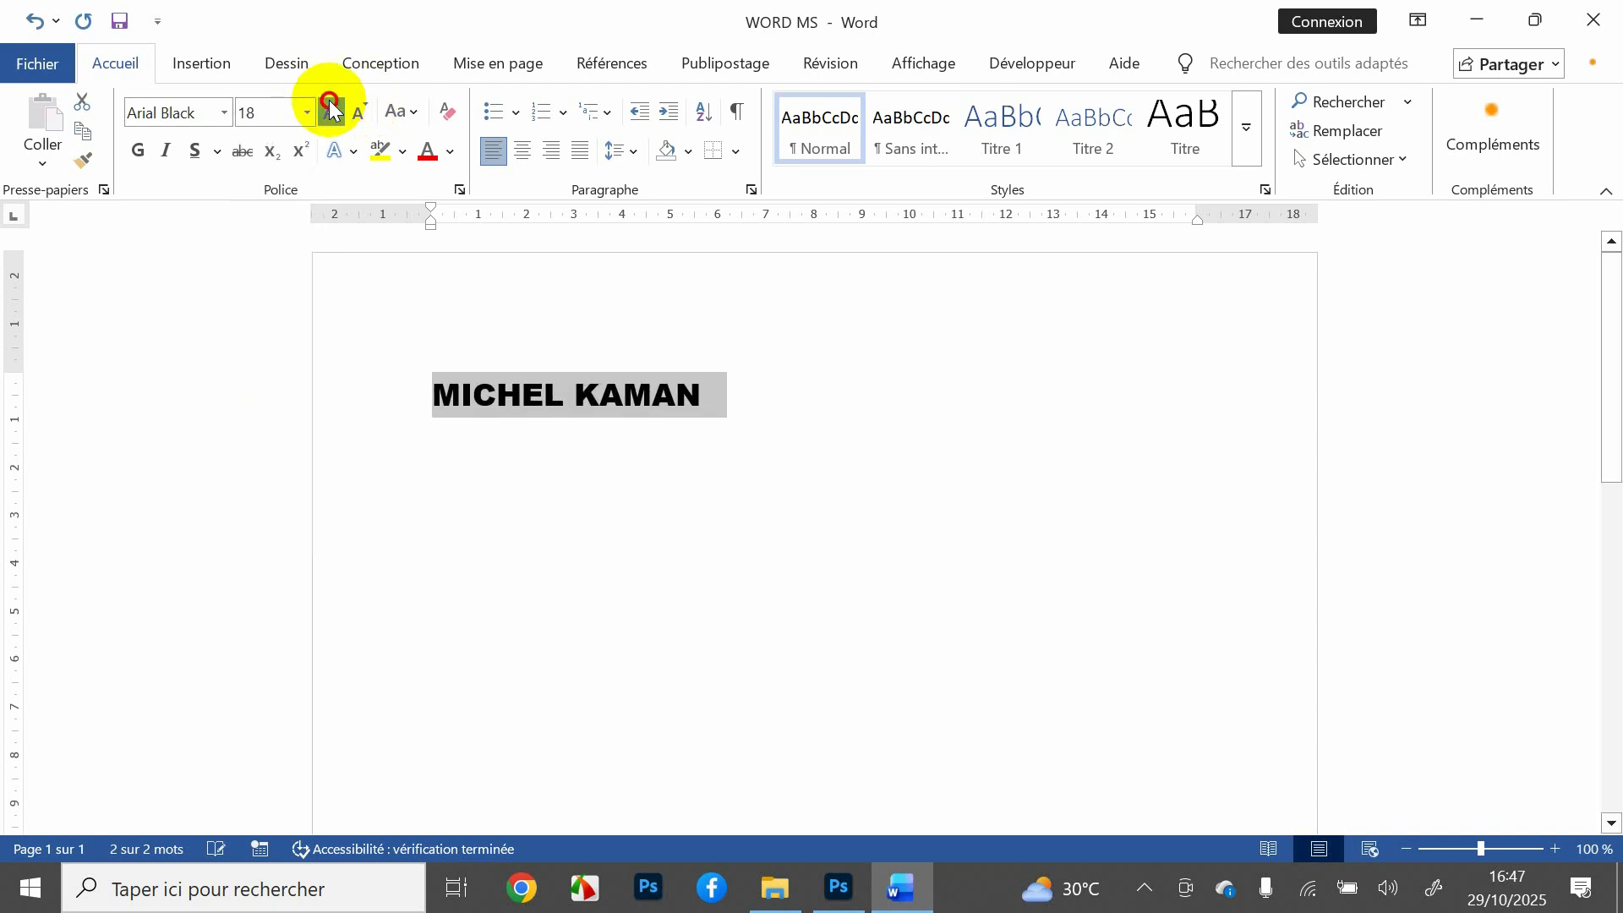
{"action": "left_click", "coordinate": [331, 110]}
{"action": "left_click", "coordinate": [331, 110]}
{"action": "left_click", "coordinate": [330, 110]}
{"action": "left_click", "coordinate": [330, 110]}
{"action": "left_click", "coordinate": [331, 110]}
{"action": "left_click", "coordinate": [330, 110]}
{"action": "left_click", "coordinate": [331, 110]}
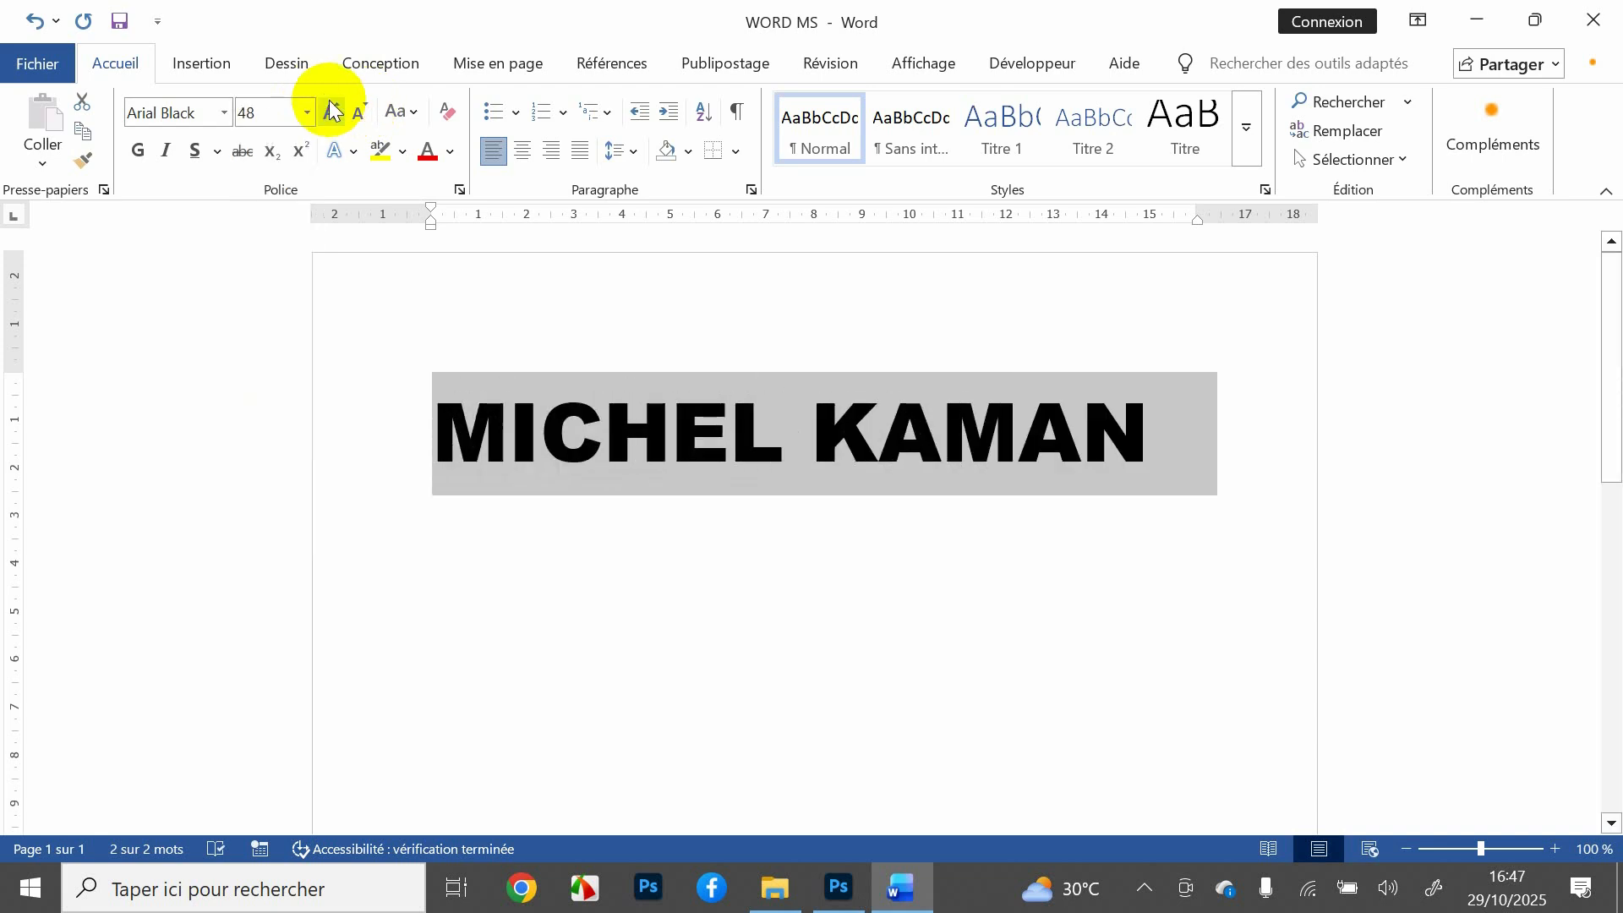
{"action": "left_click", "coordinate": [365, 110]}
{"action": "left_click", "coordinate": [365, 110]}
{"action": "left_click", "coordinate": [366, 110]}
{"action": "left_click", "coordinate": [365, 110]}
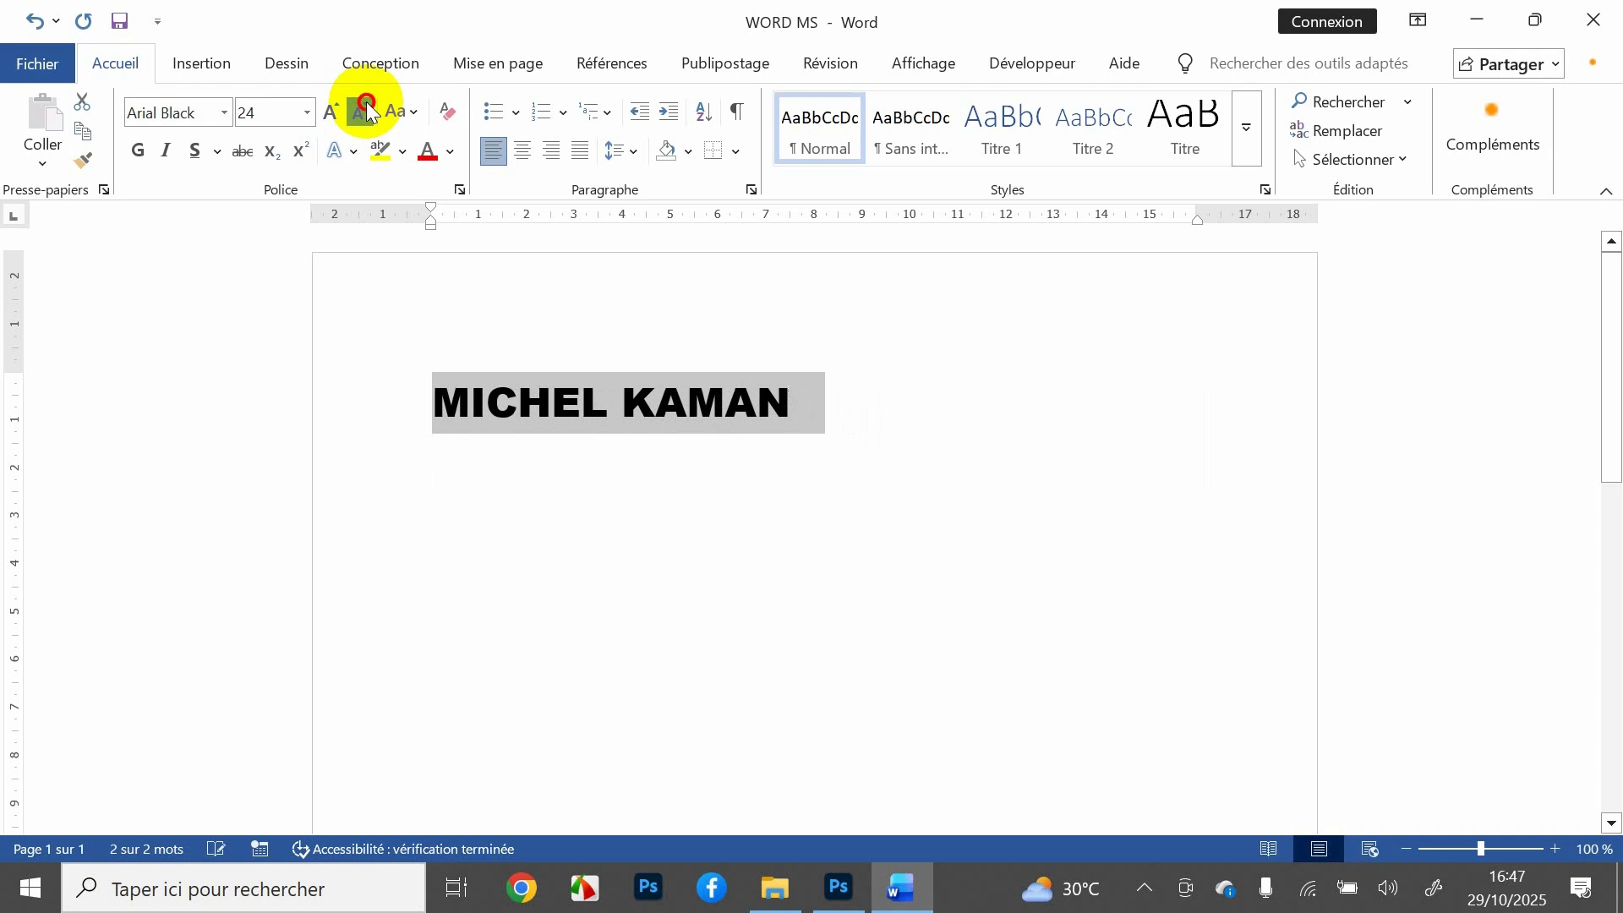
{"action": "left_click", "coordinate": [365, 110]}
{"action": "left_click", "coordinate": [365, 109]}
{"action": "left_click", "coordinate": [366, 110]}
{"action": "left_click", "coordinate": [365, 110]}
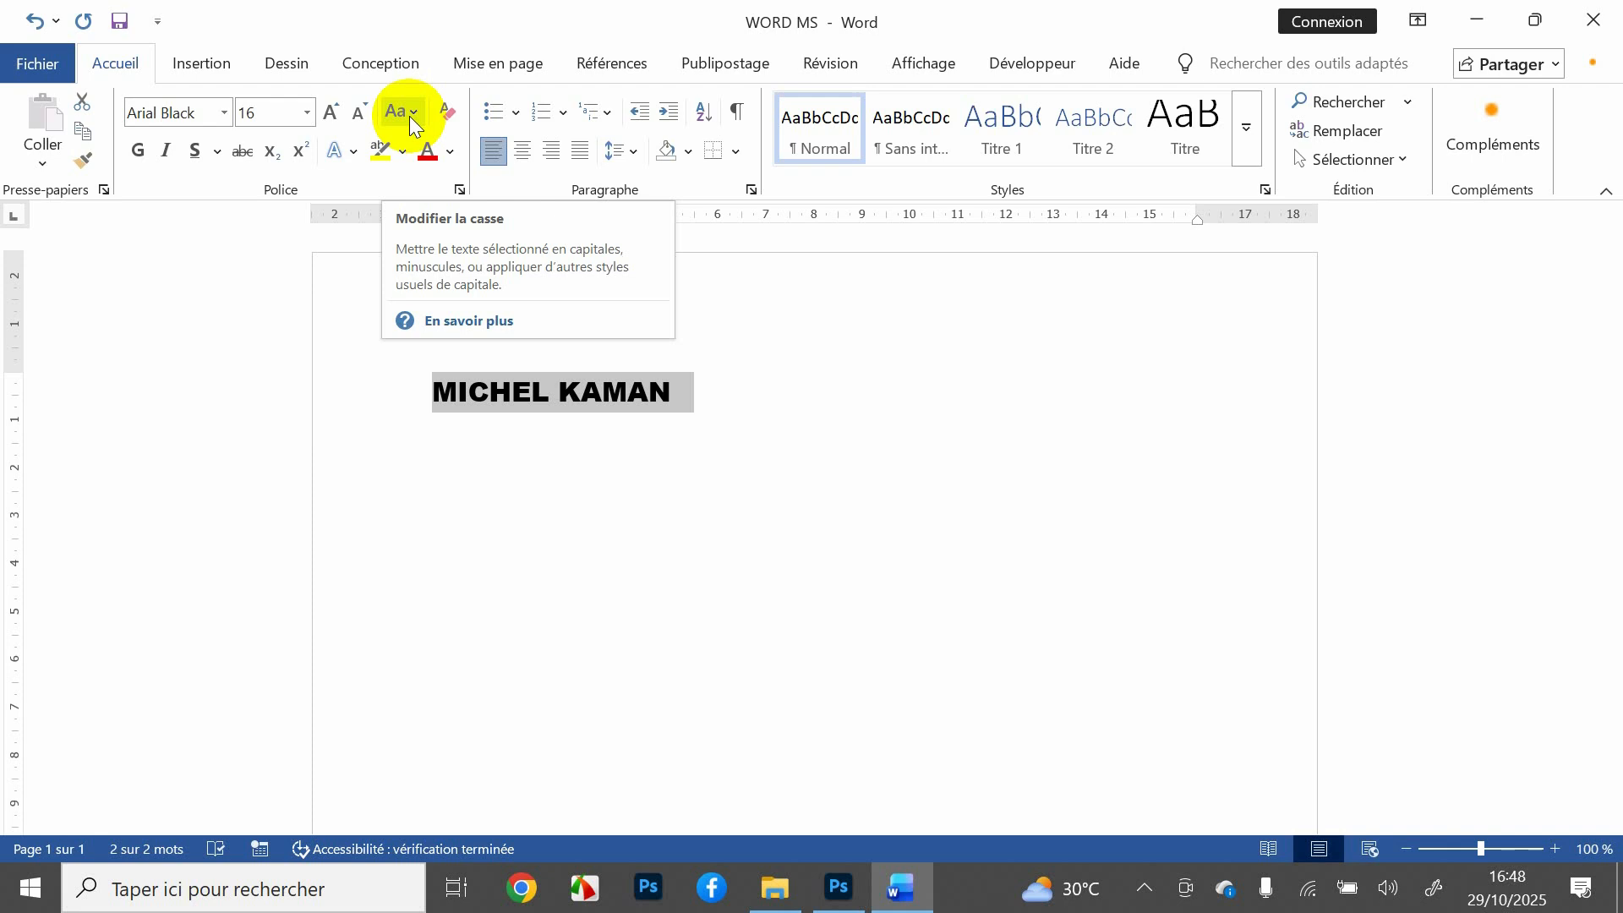
{"action": "left_click", "coordinate": [409, 115]}
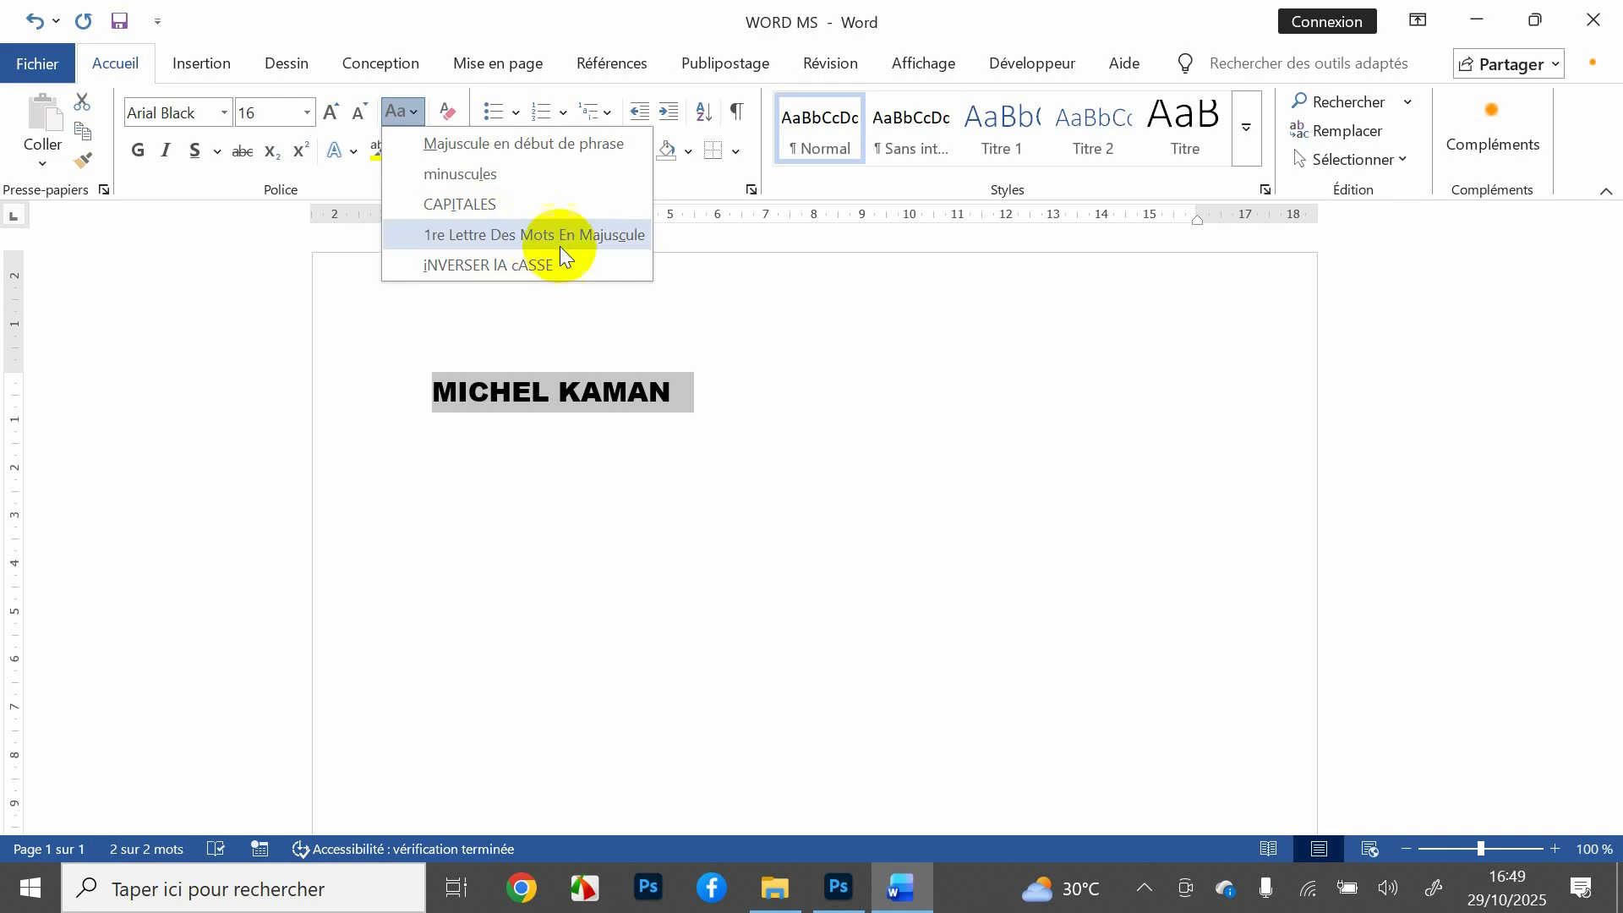
{"action": "left_click", "coordinate": [712, 280]}
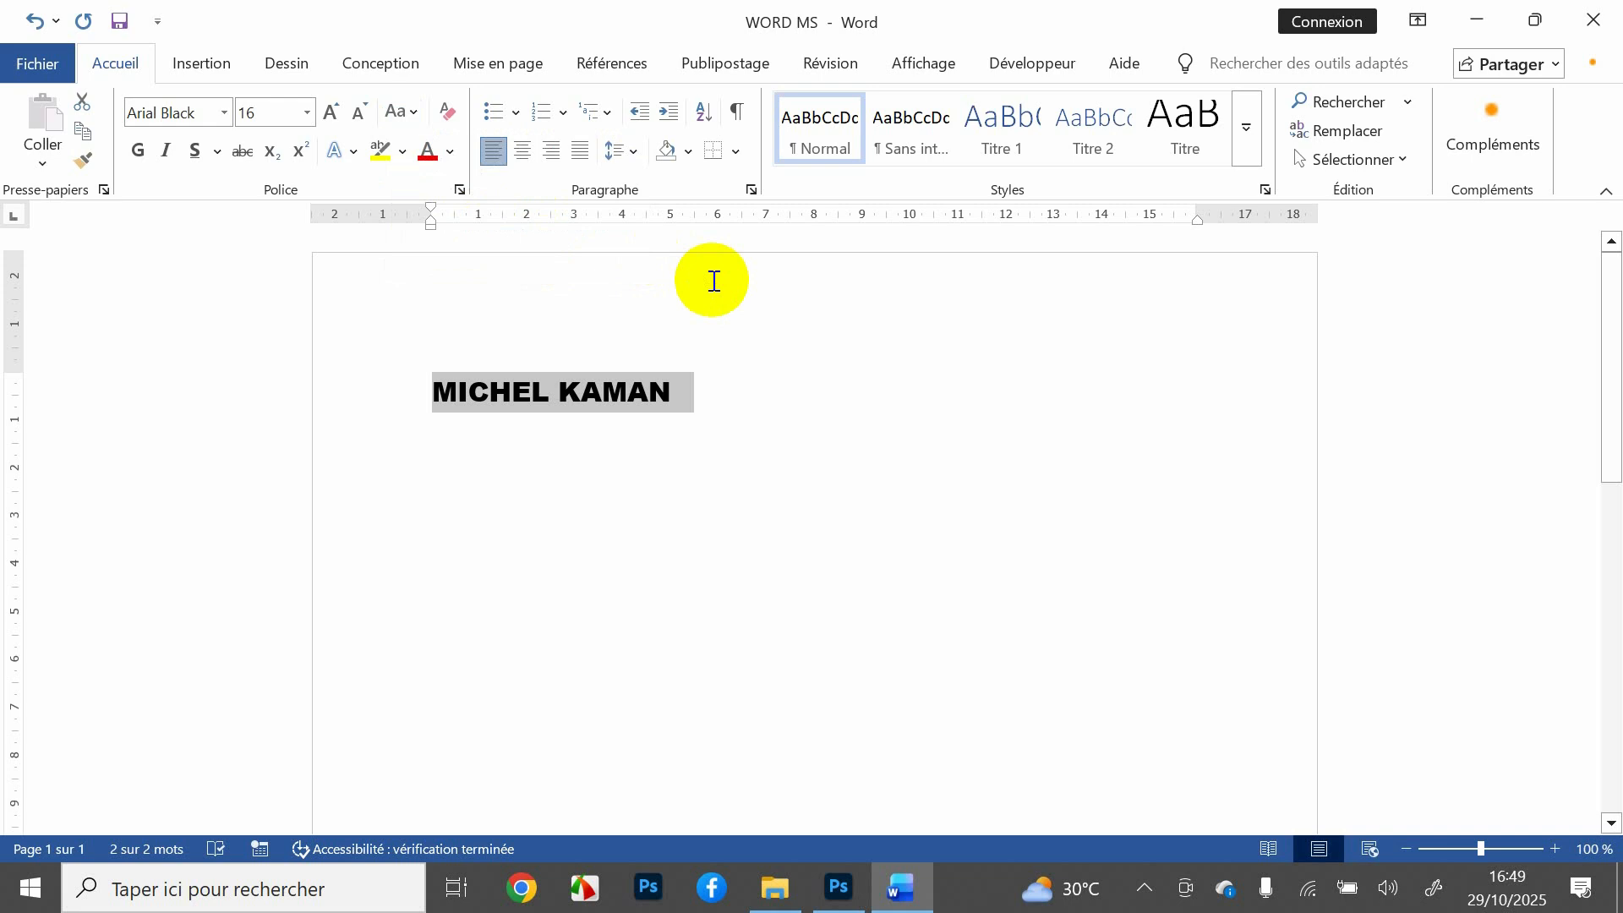
Step: Apply bold, underline and italic to the name title
{"action": "left_click", "coordinate": [139, 153]}
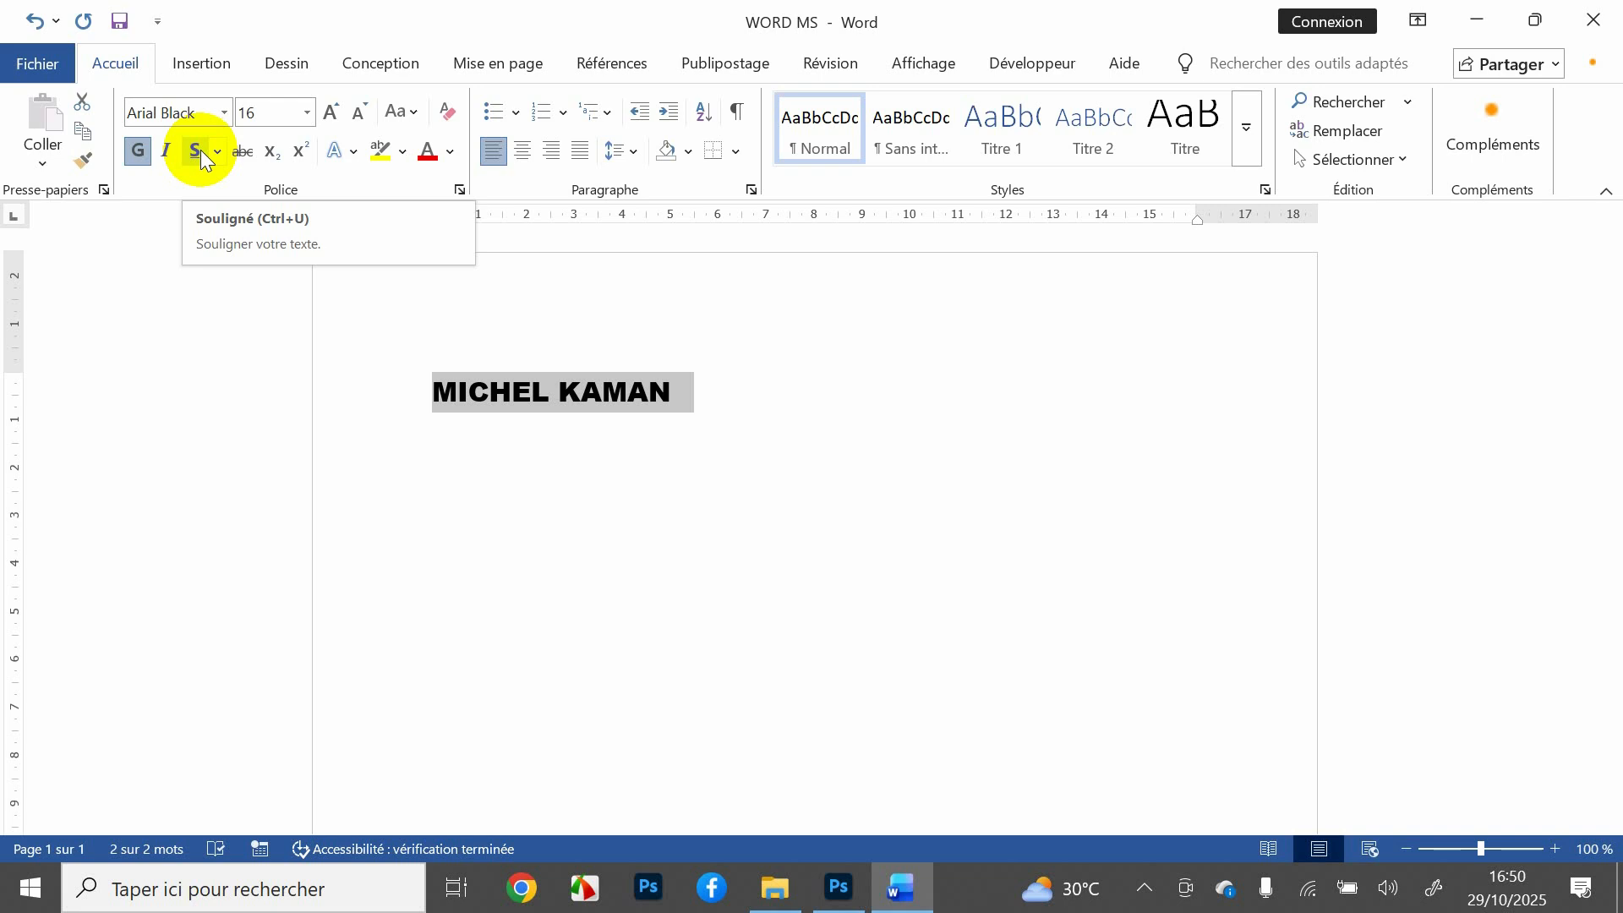
{"action": "left_click", "coordinate": [201, 150]}
{"action": "left_click", "coordinate": [167, 153]}
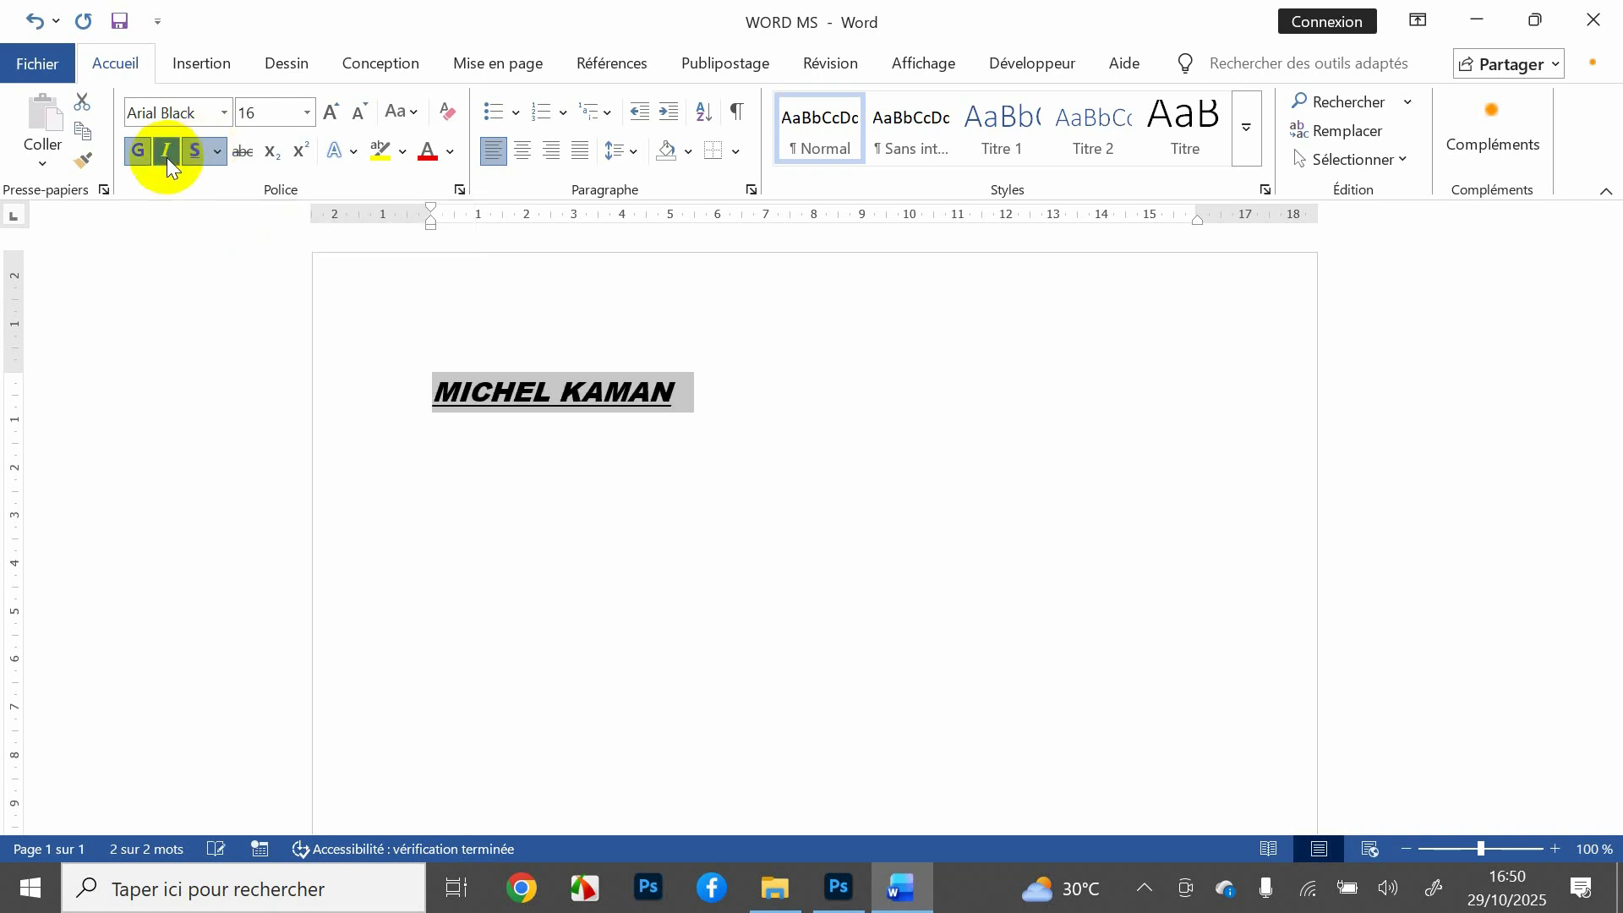
Step: Change the title's underline style to dash-dot-dot
{"action": "left_click", "coordinate": [220, 159]}
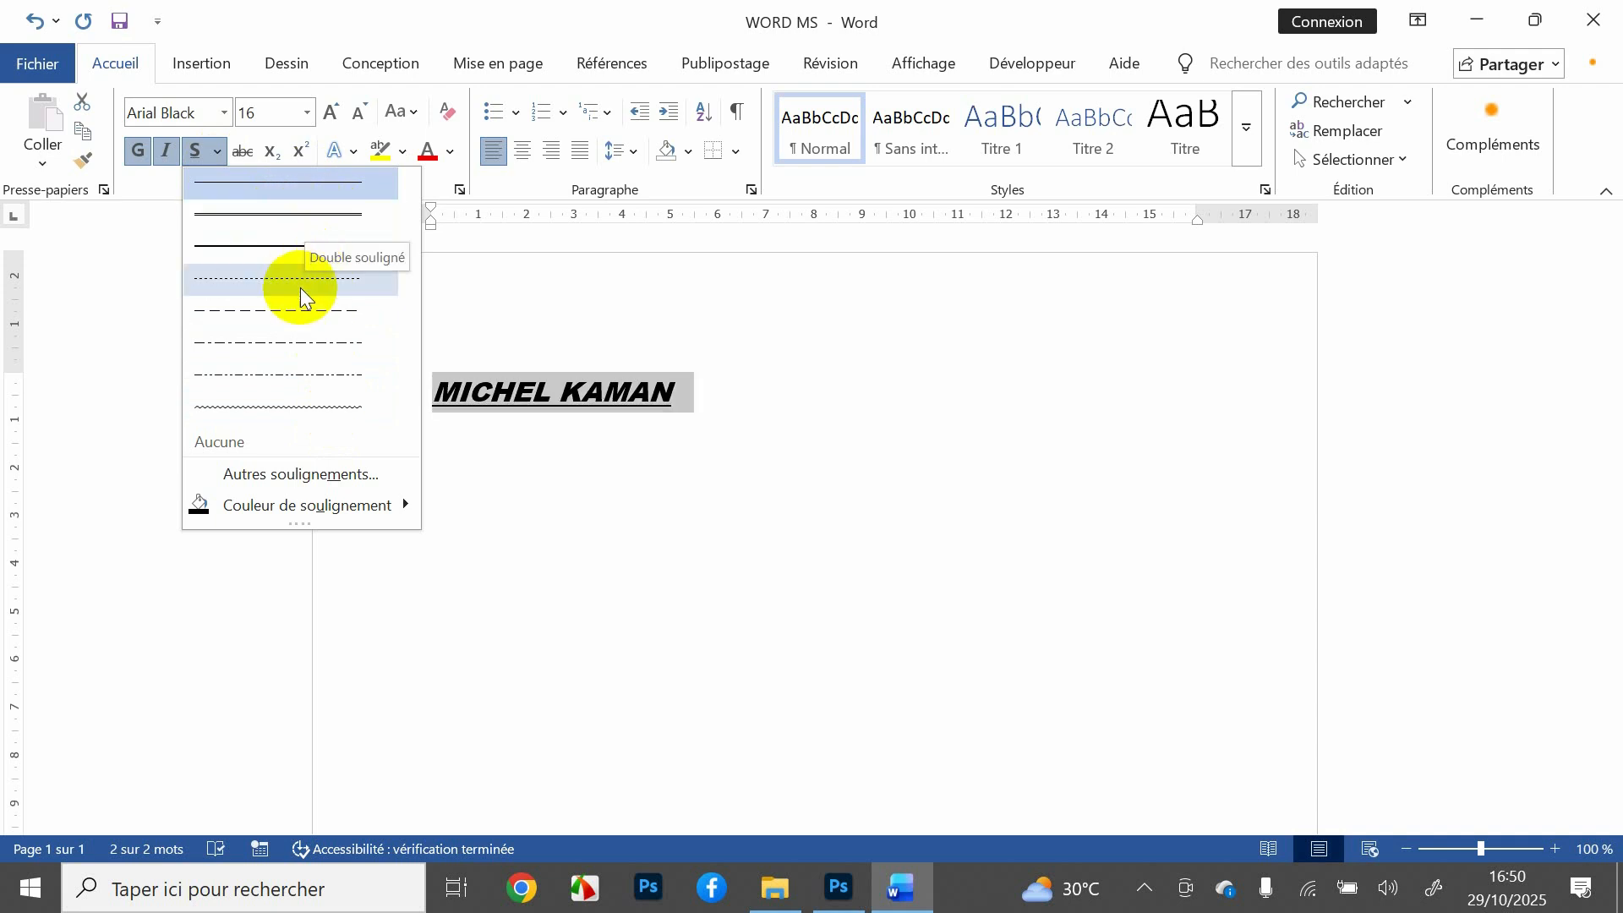
{"action": "mouse_move", "coordinate": [265, 509]}
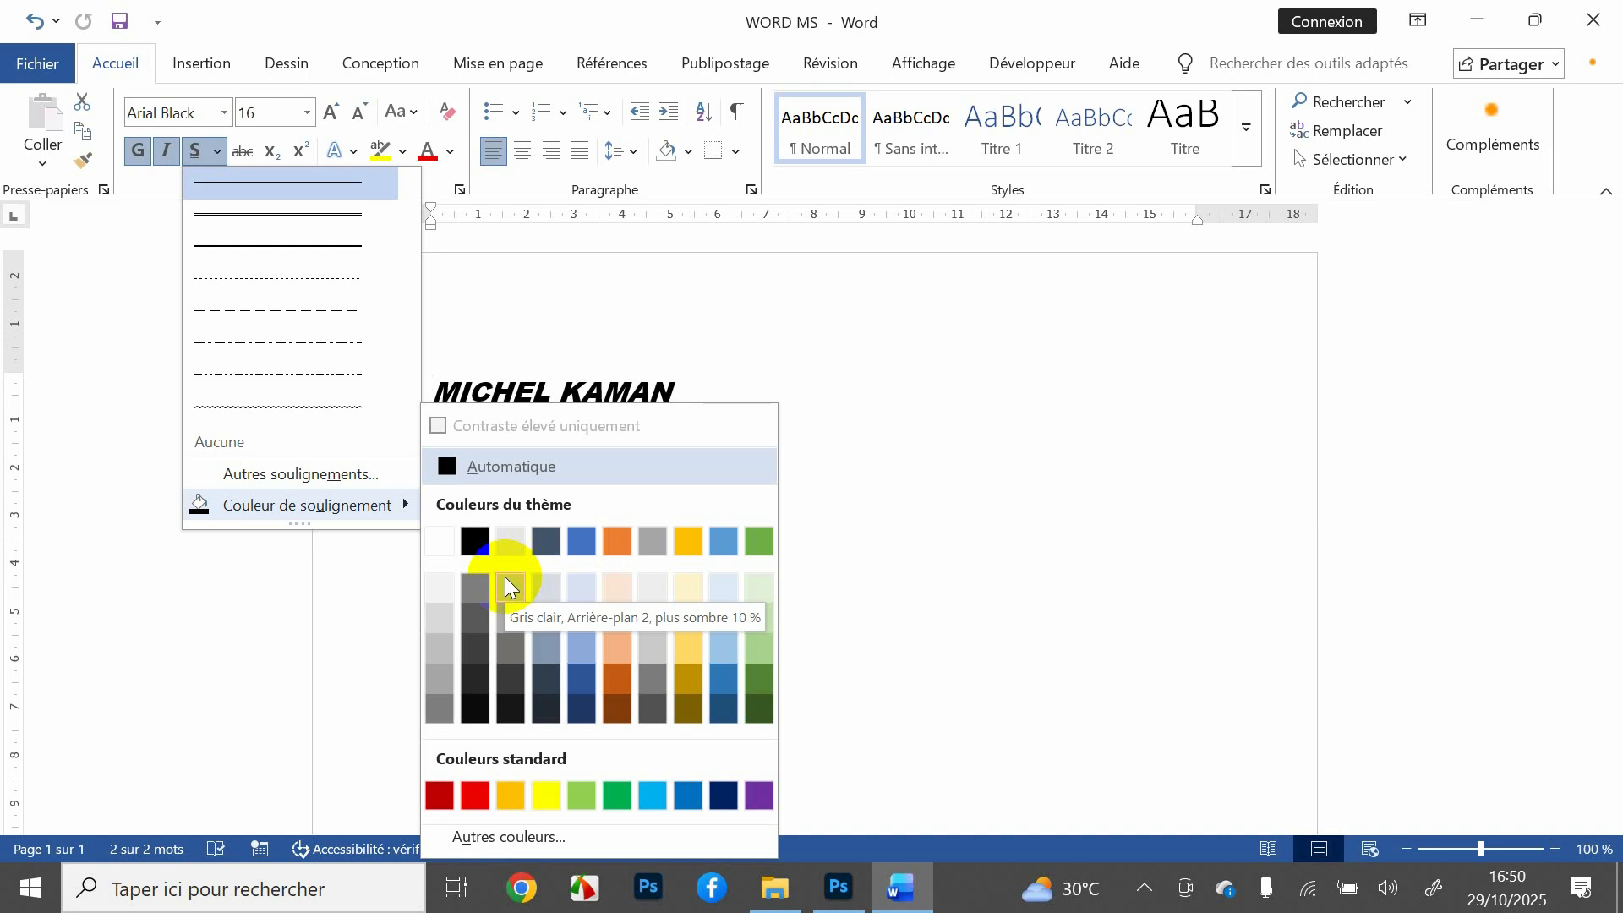
{"action": "left_click", "coordinate": [317, 363]}
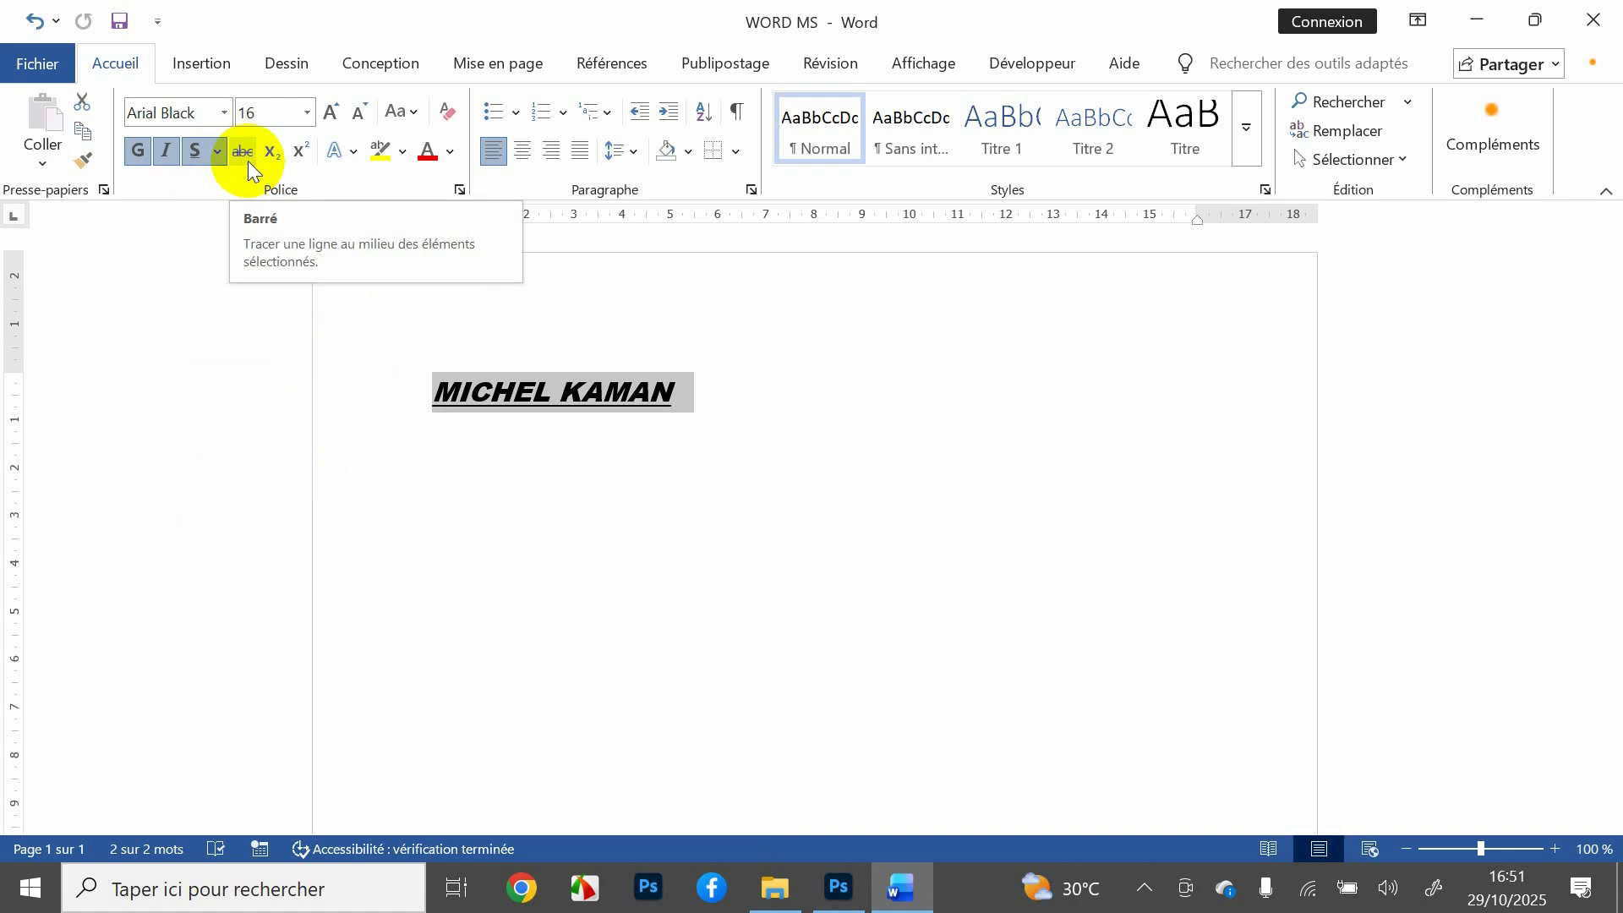
Step: Deselect the title and put the cursor at the end of the name line
{"action": "left_click", "coordinate": [497, 505]}
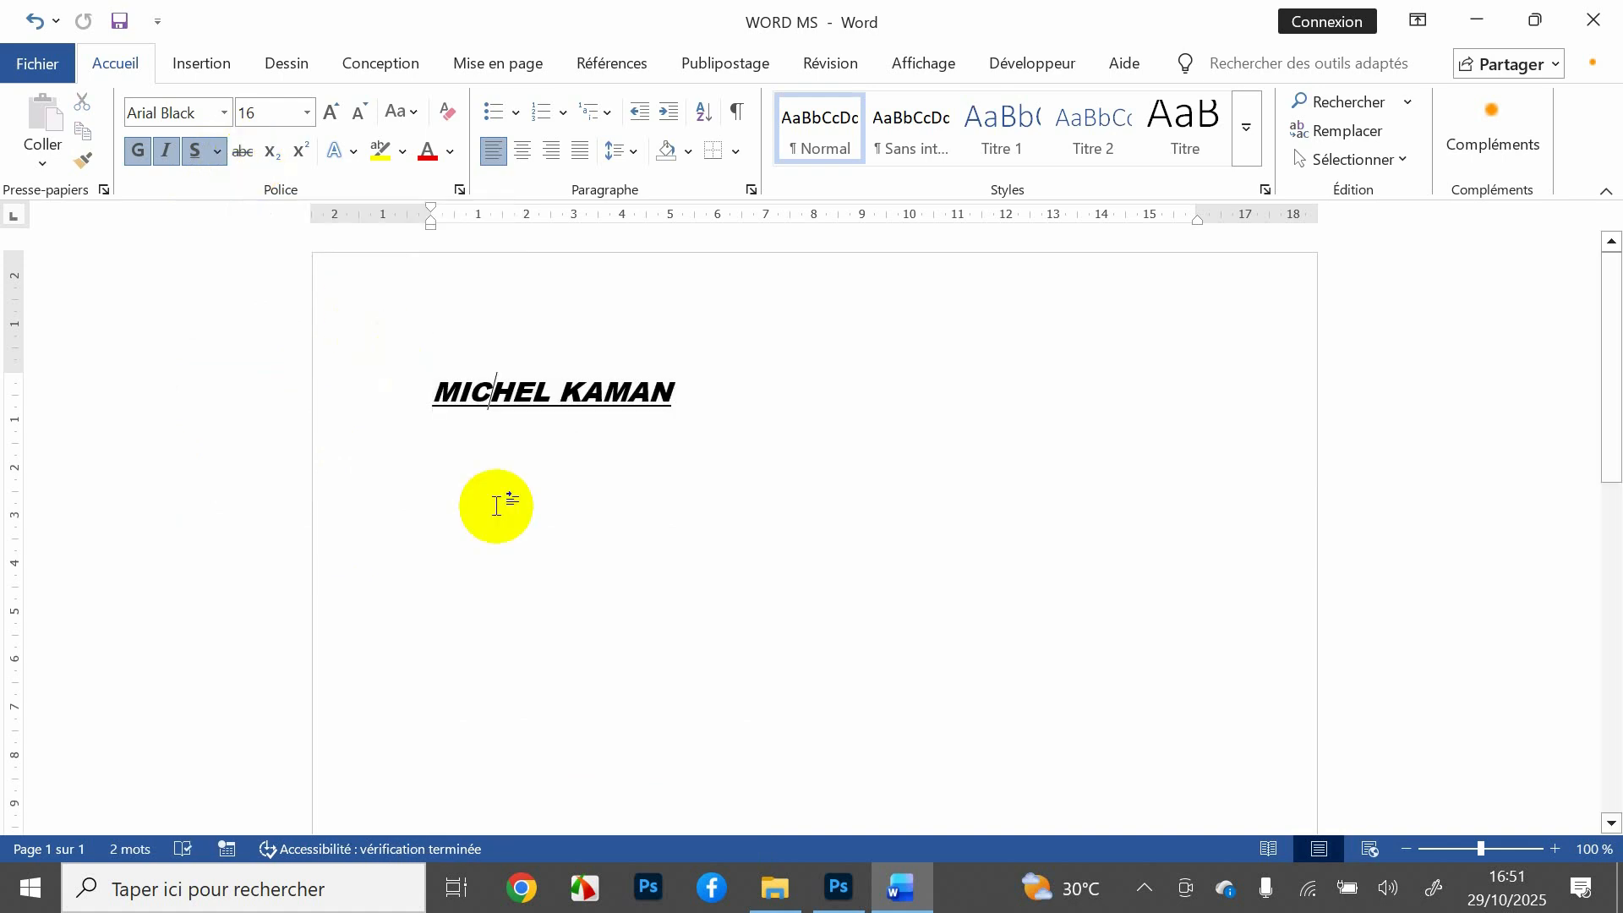
{"action": "left_click", "coordinate": [745, 386]}
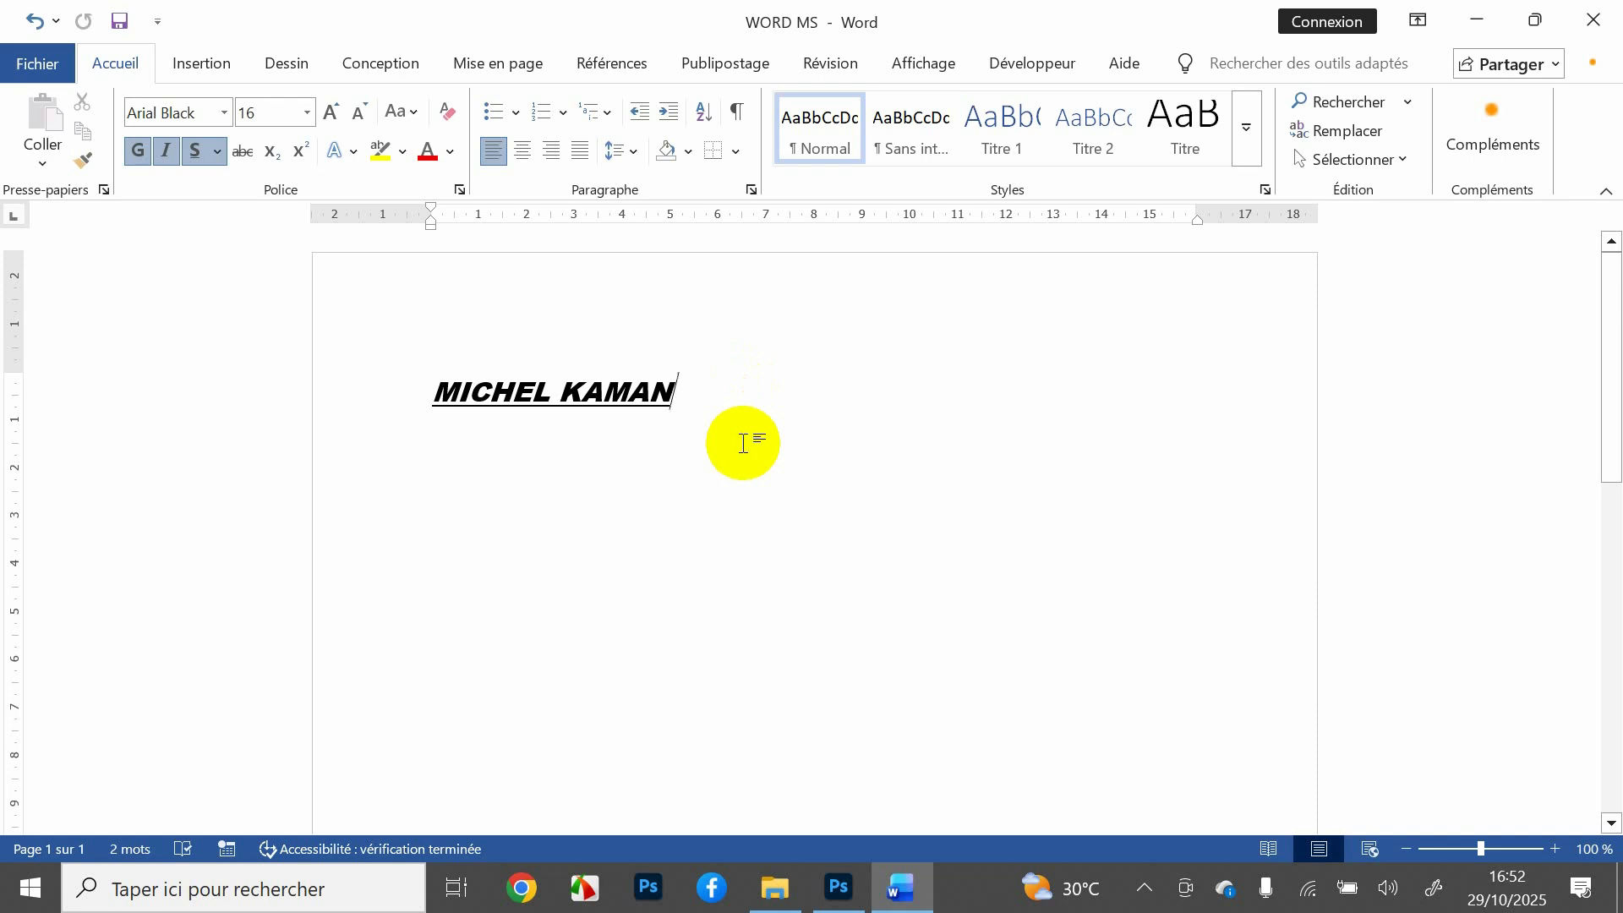
Step: Add a new line below the title with underline, italic and bold turned off
{"action": "key", "text": "Return"}
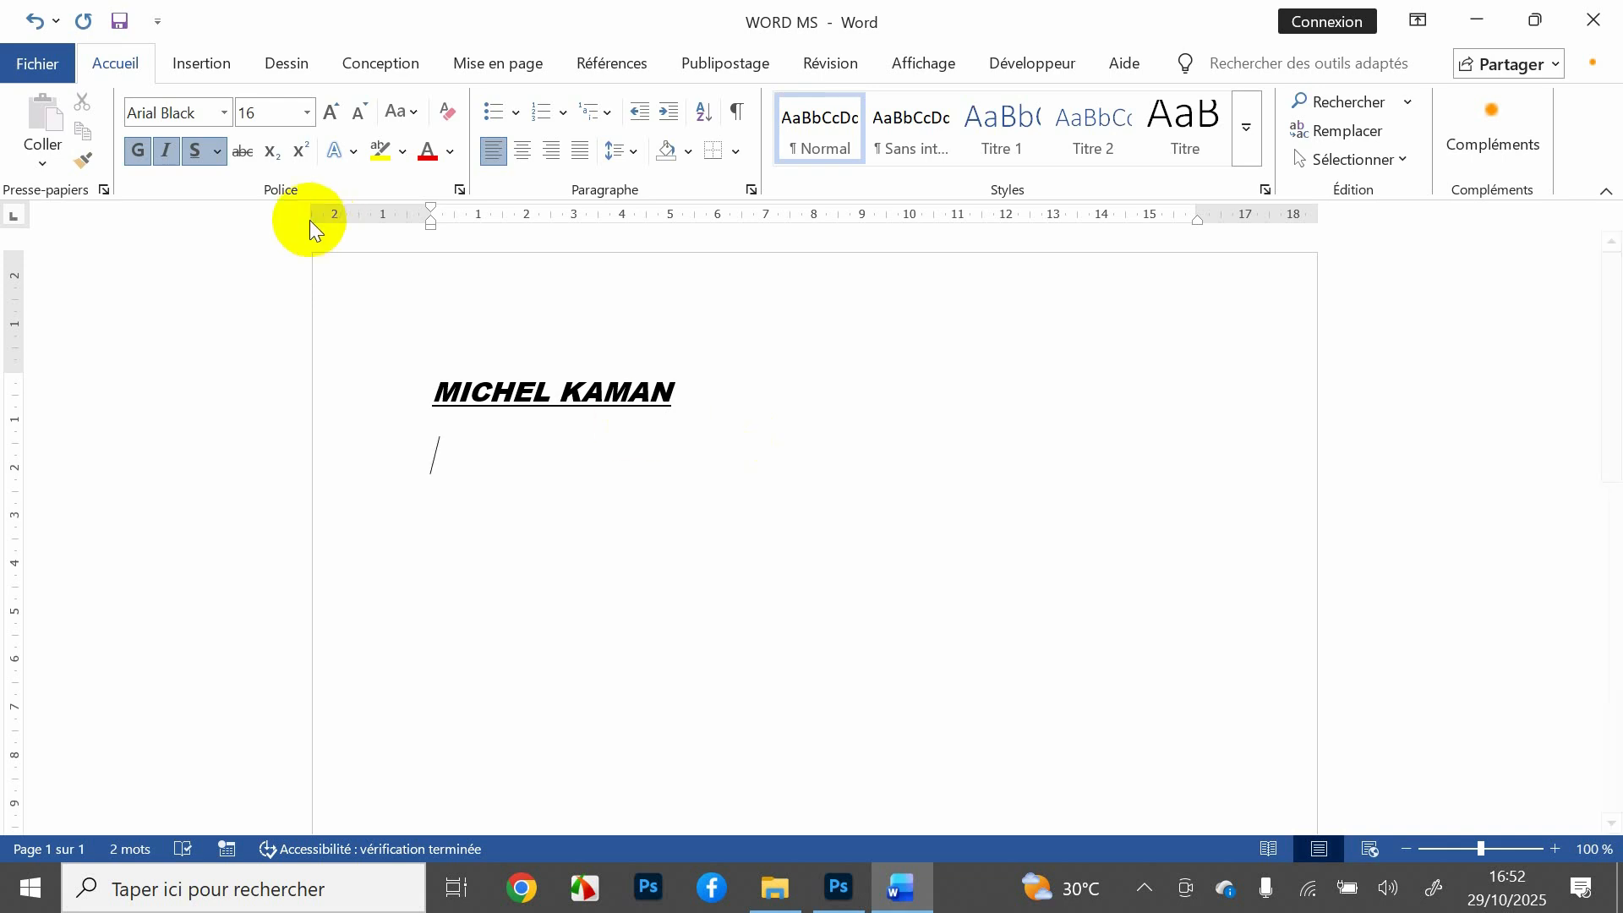
{"action": "left_click", "coordinate": [190, 152]}
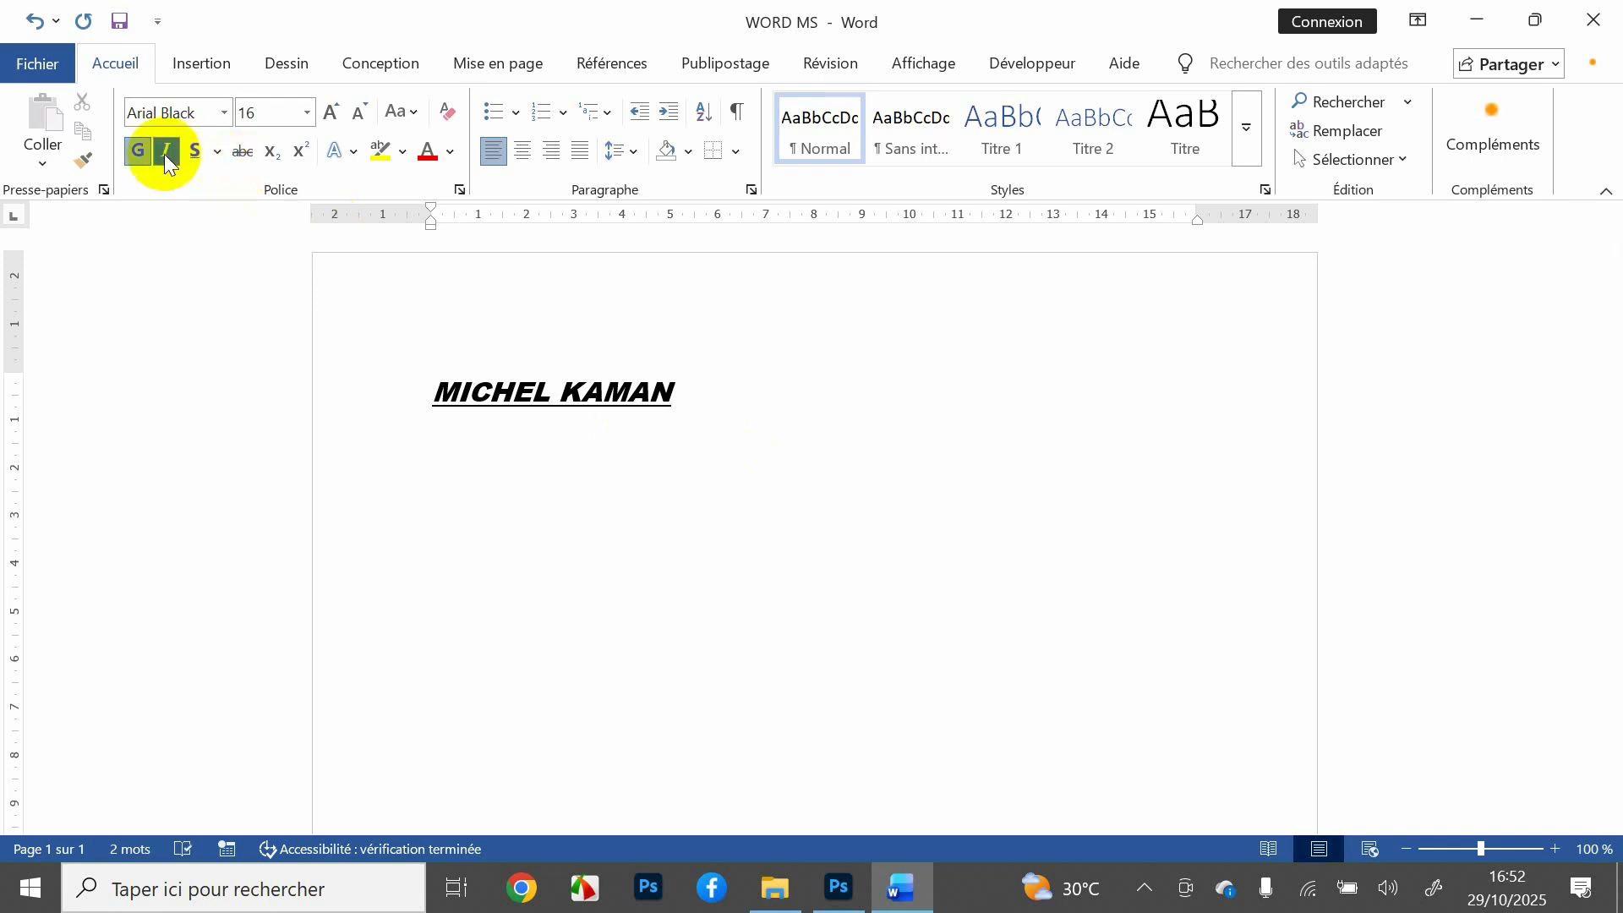
{"action": "left_click", "coordinate": [164, 154]}
{"action": "left_click", "coordinate": [140, 158]}
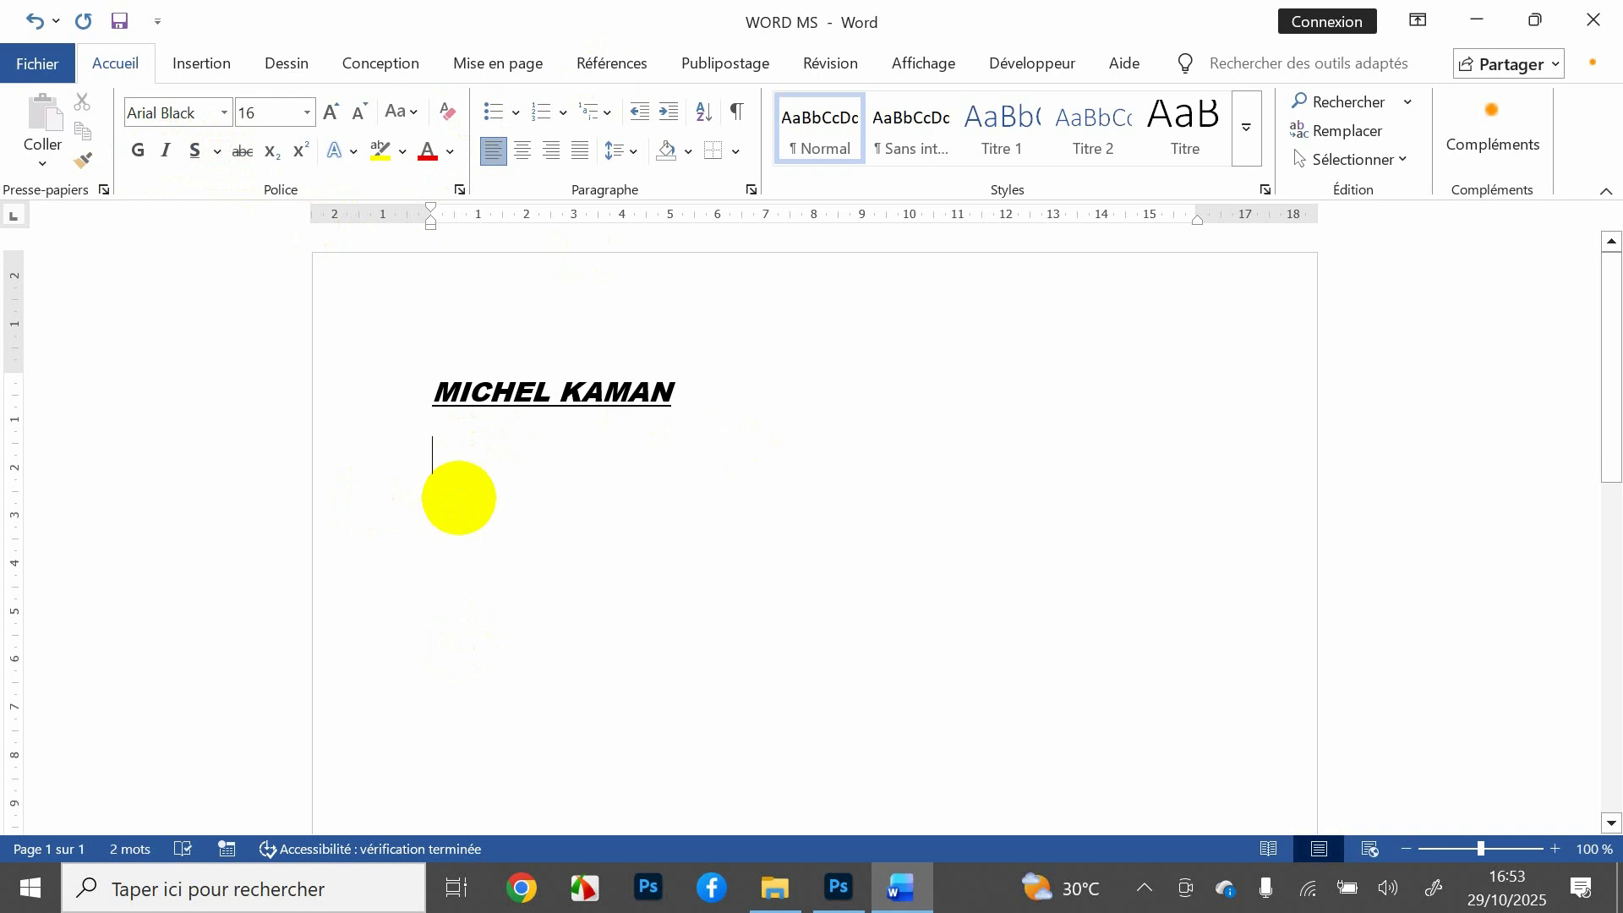
Step: Type H2O on the new line and make its 2 a subscript
{"action": "type", "text": "H20"}
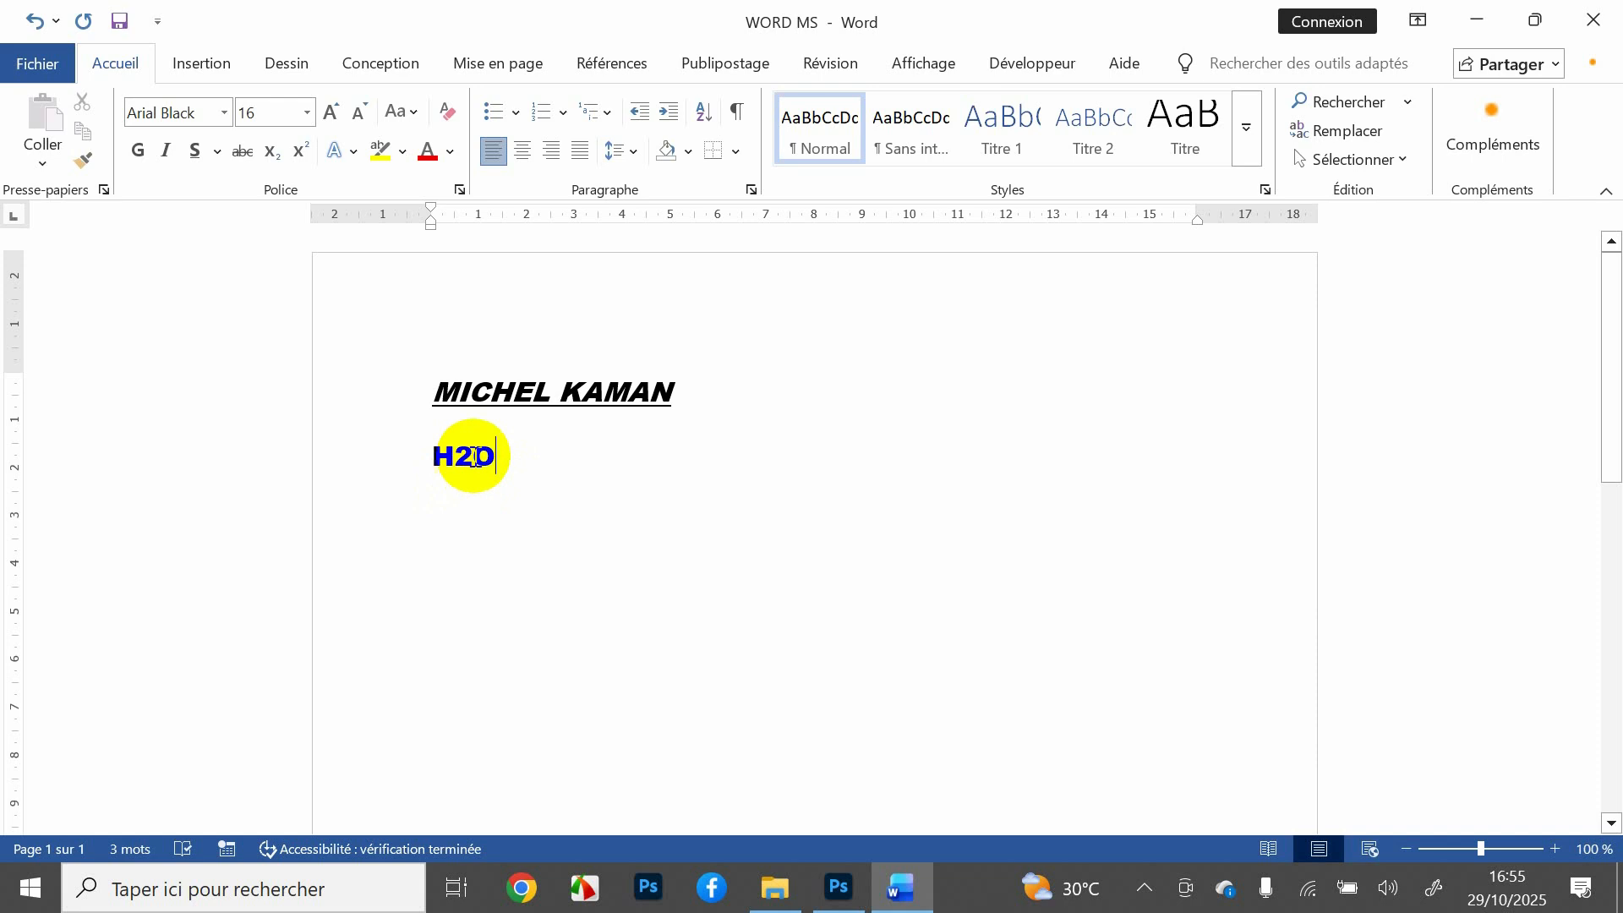
{"action": "left_click", "coordinate": [474, 457]}
{"action": "left_click_drag", "start_coordinate": [473, 456], "coordinate": [456, 457]}
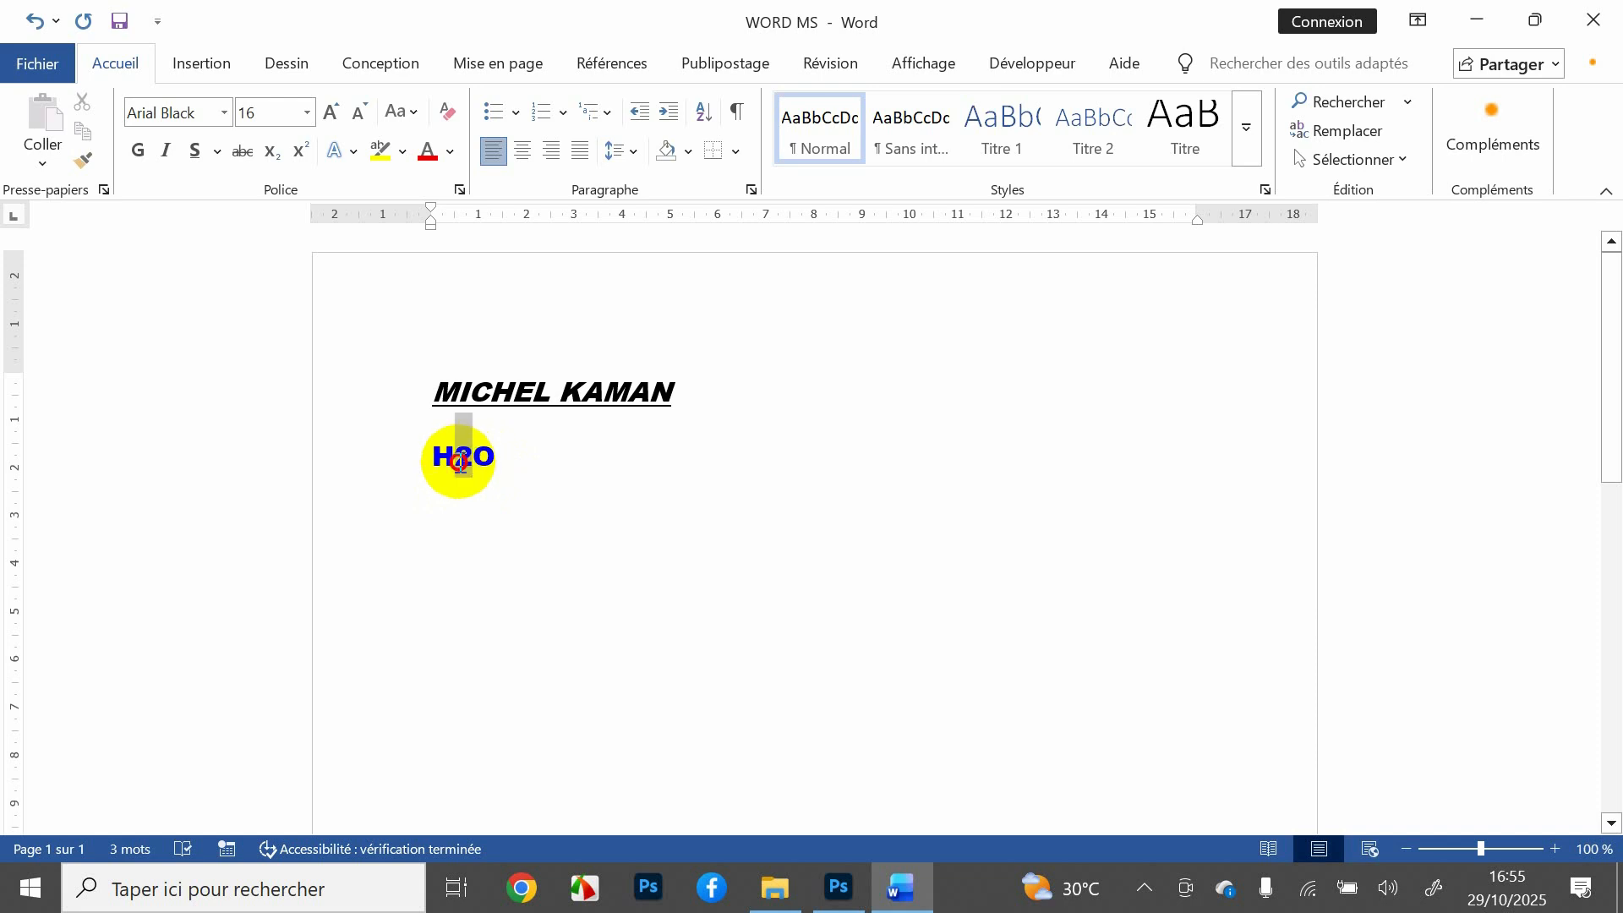
{"action": "left_click", "coordinate": [274, 157]}
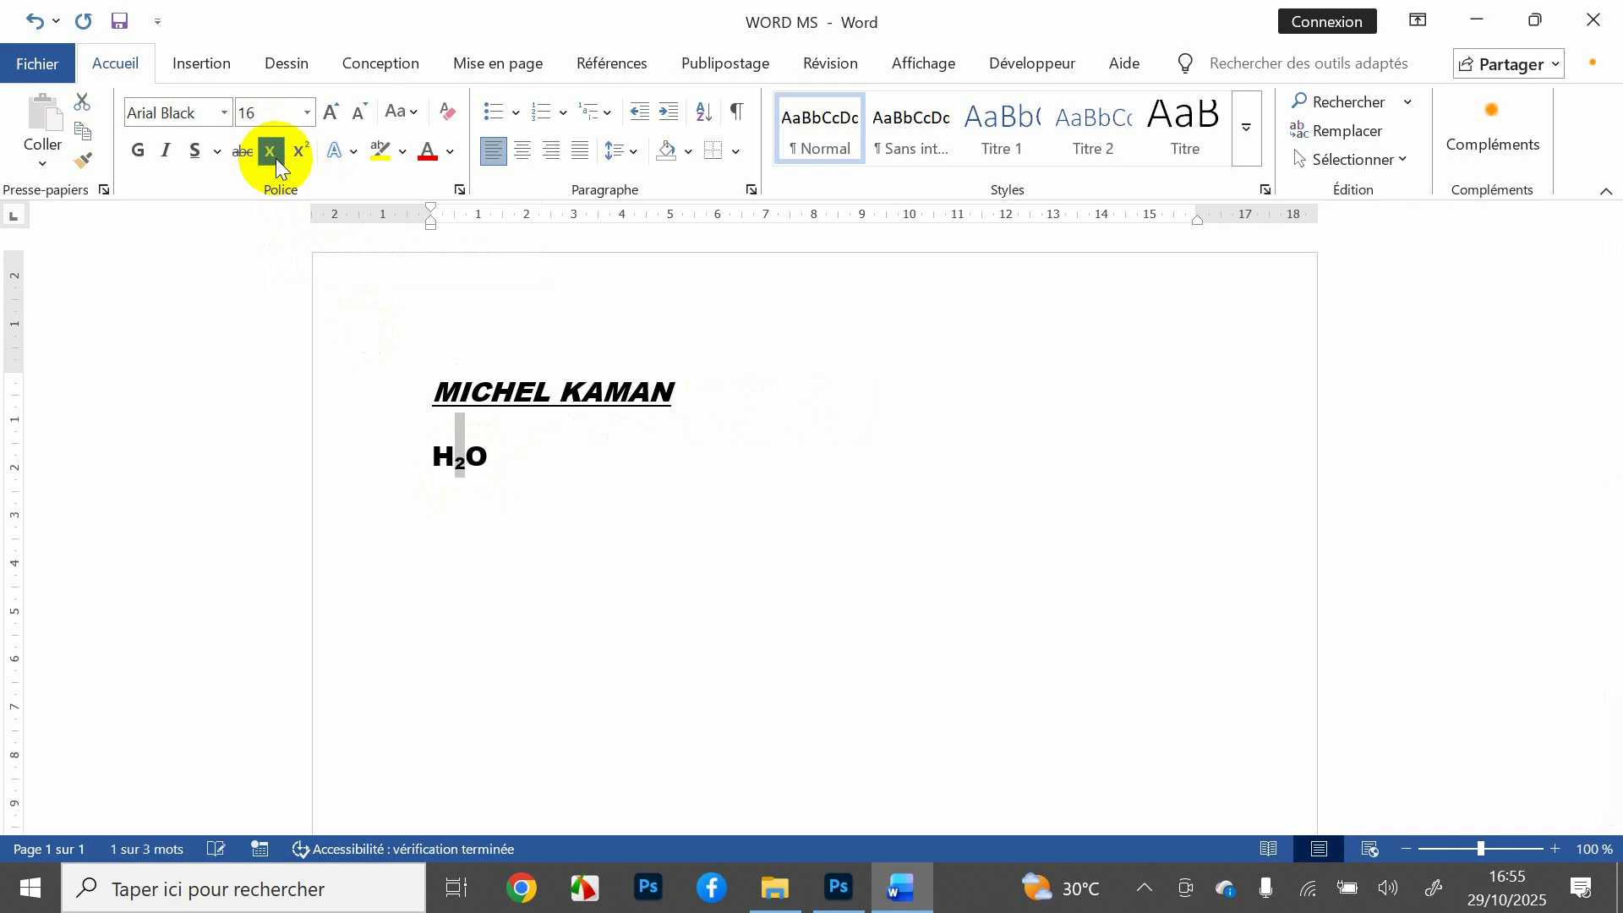
{"action": "left_click", "coordinate": [536, 522]}
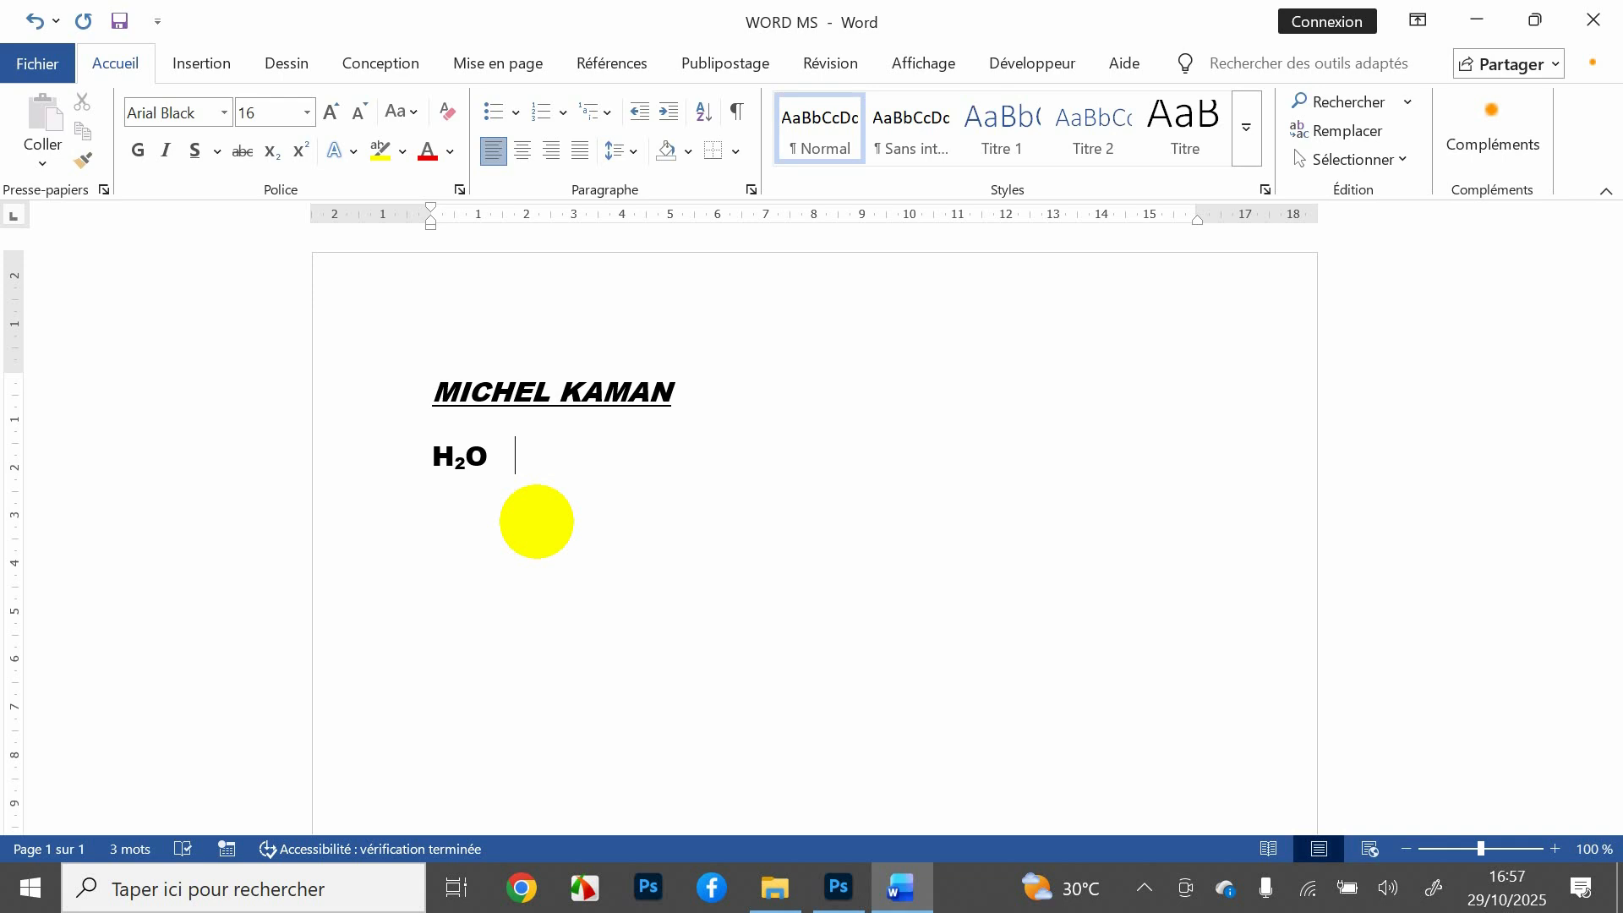
Step: Add 4² after H₂O, raising the 2 to superscript
{"action": "type", "text": "2O"}
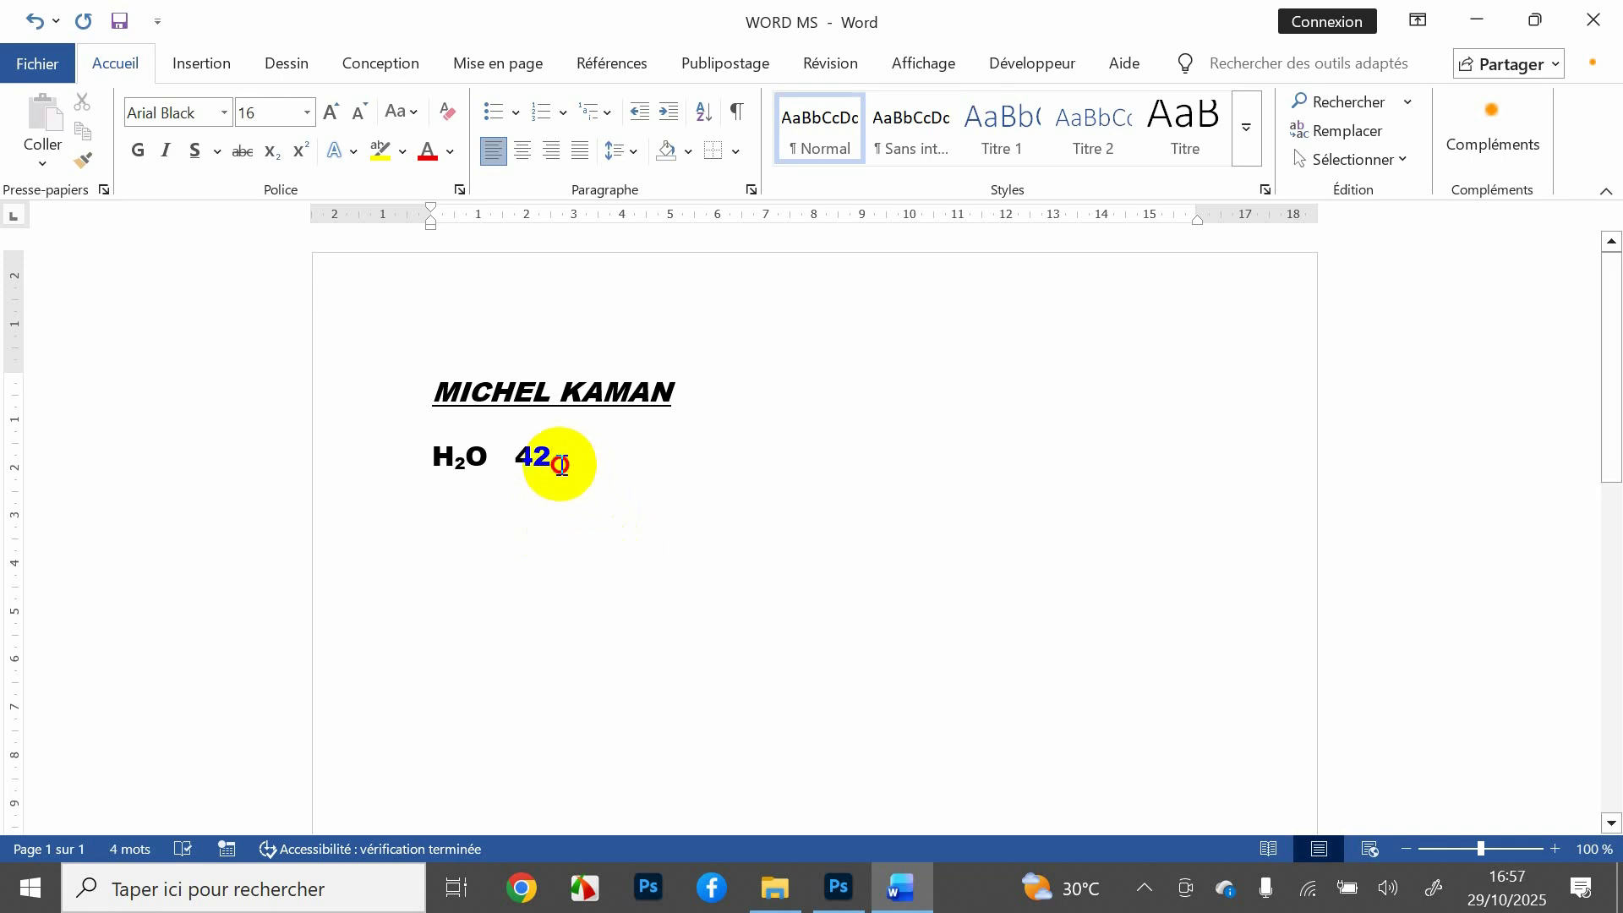
{"action": "left_click_drag", "start_coordinate": [551, 463], "coordinate": [532, 471]}
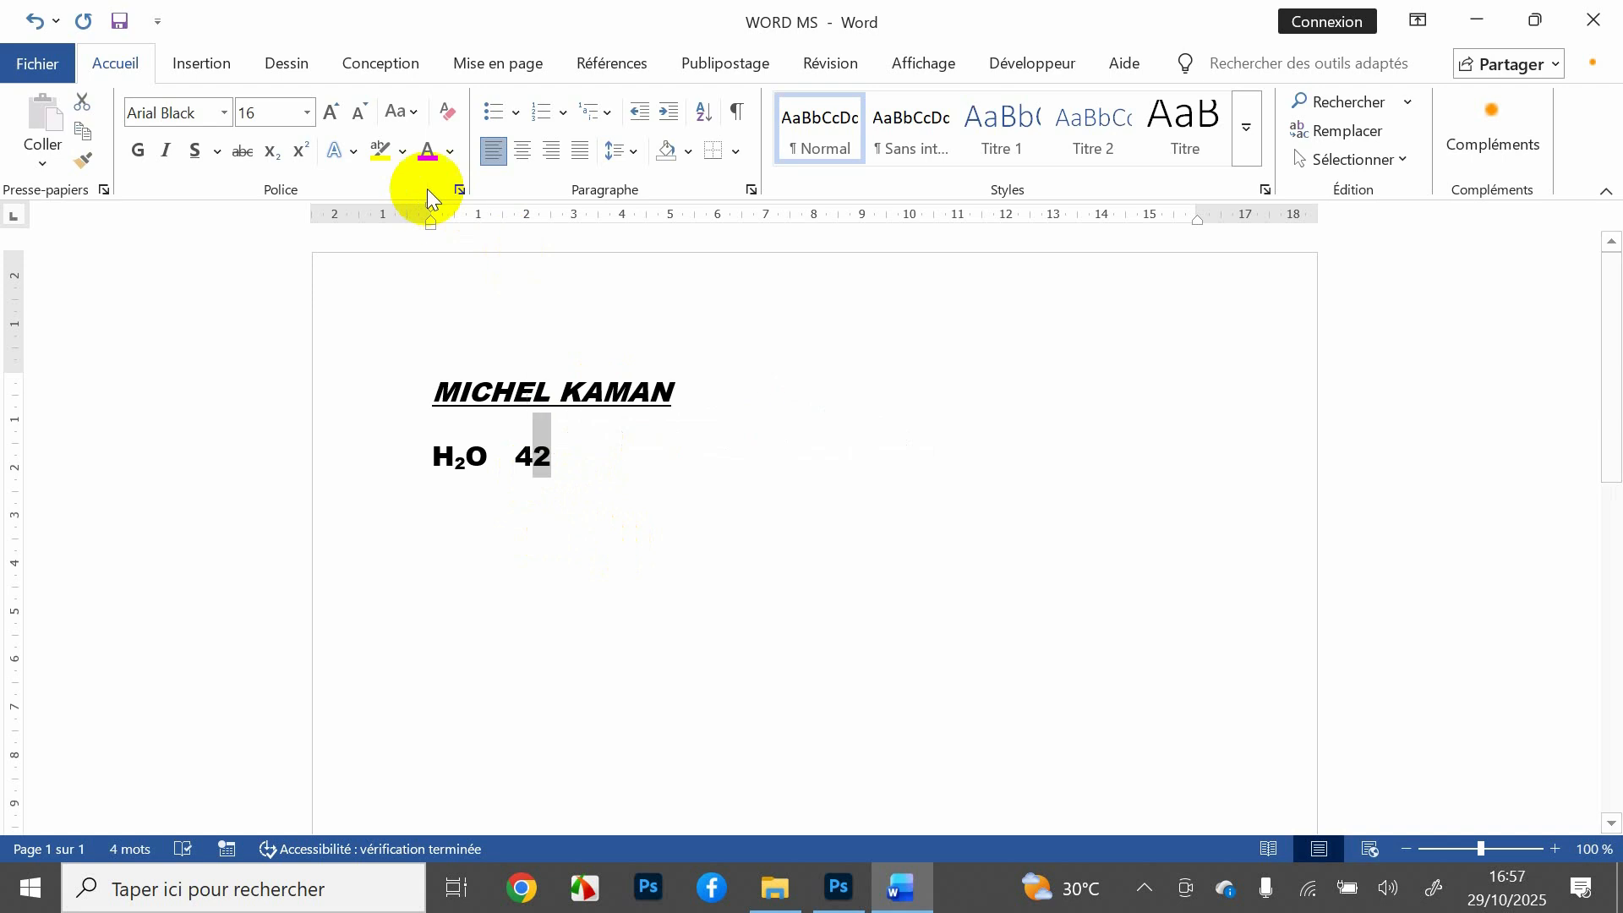
{"action": "left_click", "coordinate": [306, 150]}
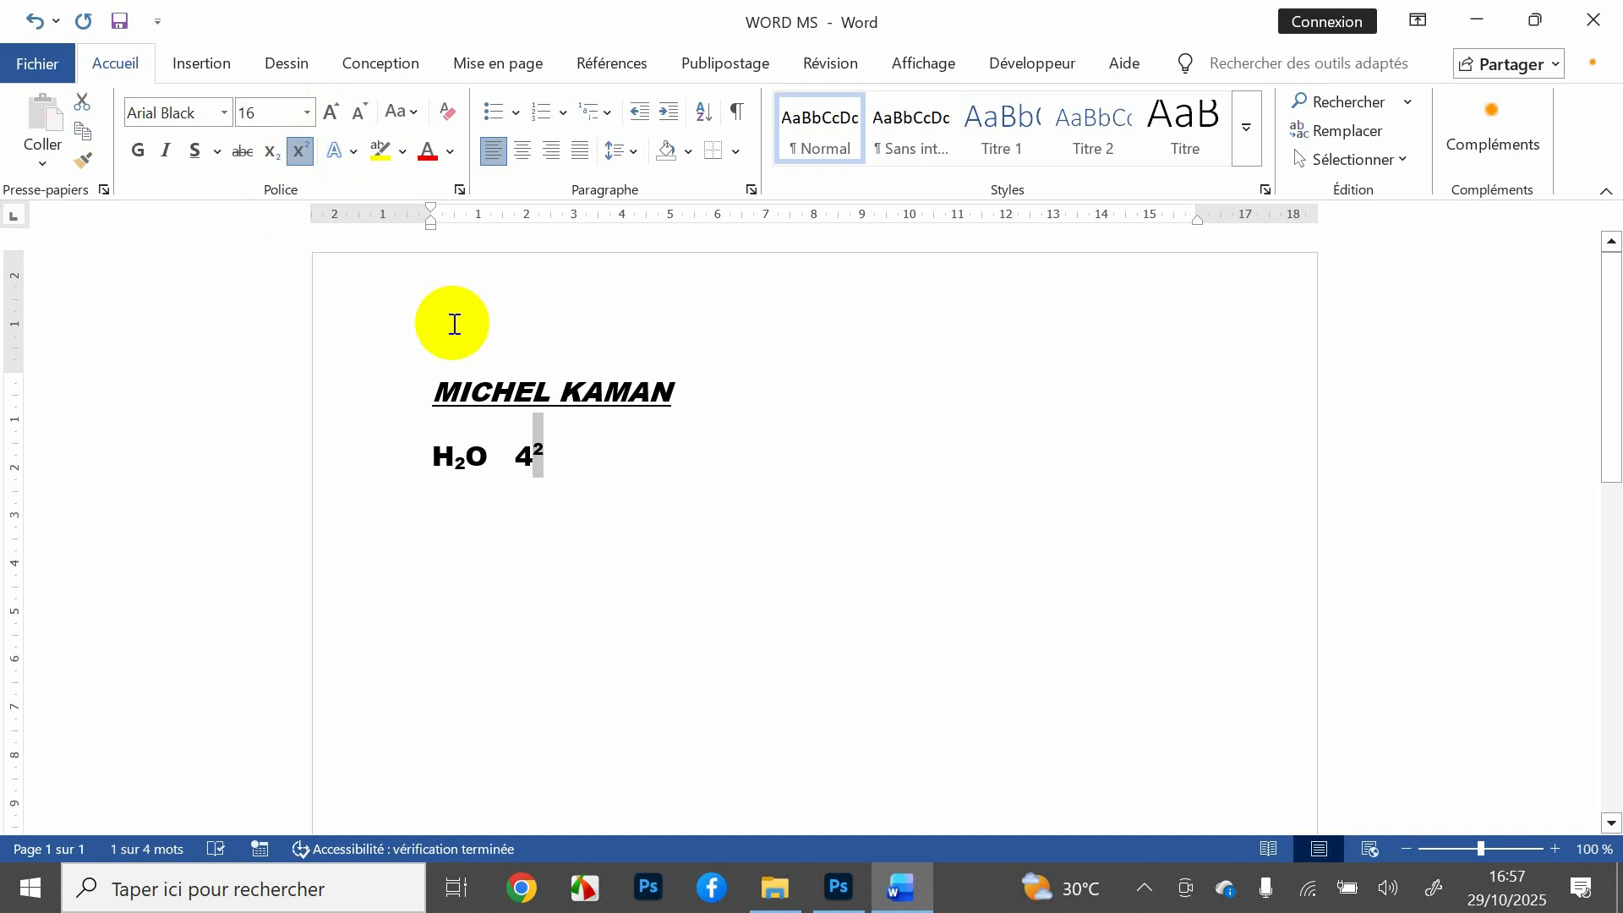
Step: Select both the title line and the H₂O 4² line
{"action": "left_click", "coordinate": [564, 475]}
{"action": "left_click_drag", "start_coordinate": [564, 474], "coordinate": [425, 475]}
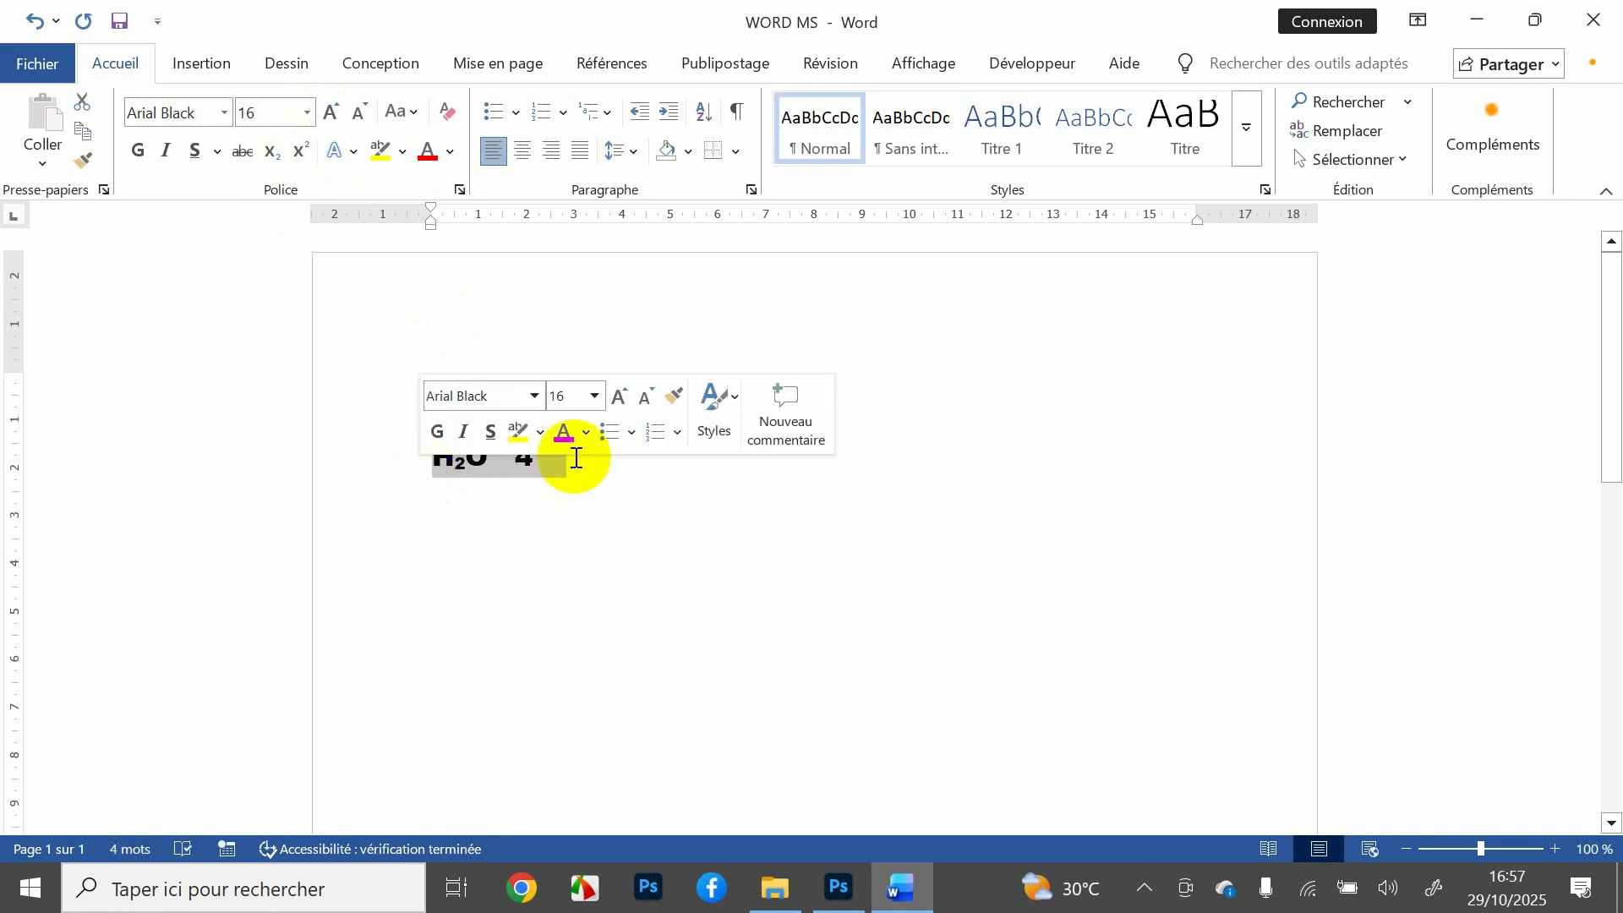
{"action": "left_click", "coordinate": [616, 553]}
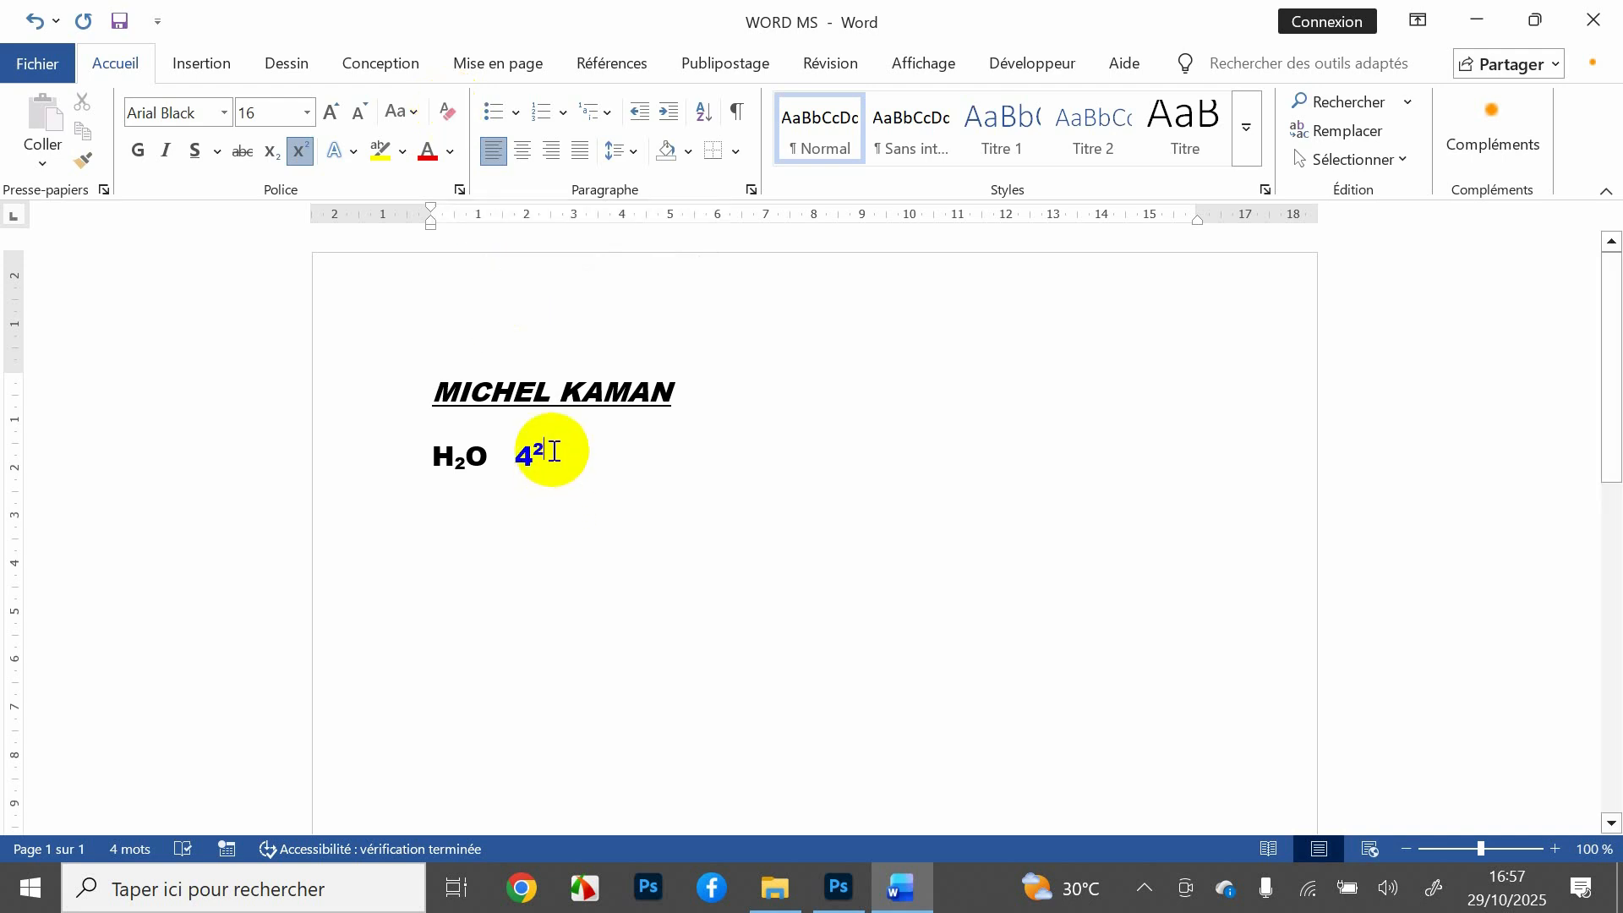
{"action": "left_click_drag", "start_coordinate": [554, 451], "coordinate": [409, 370]}
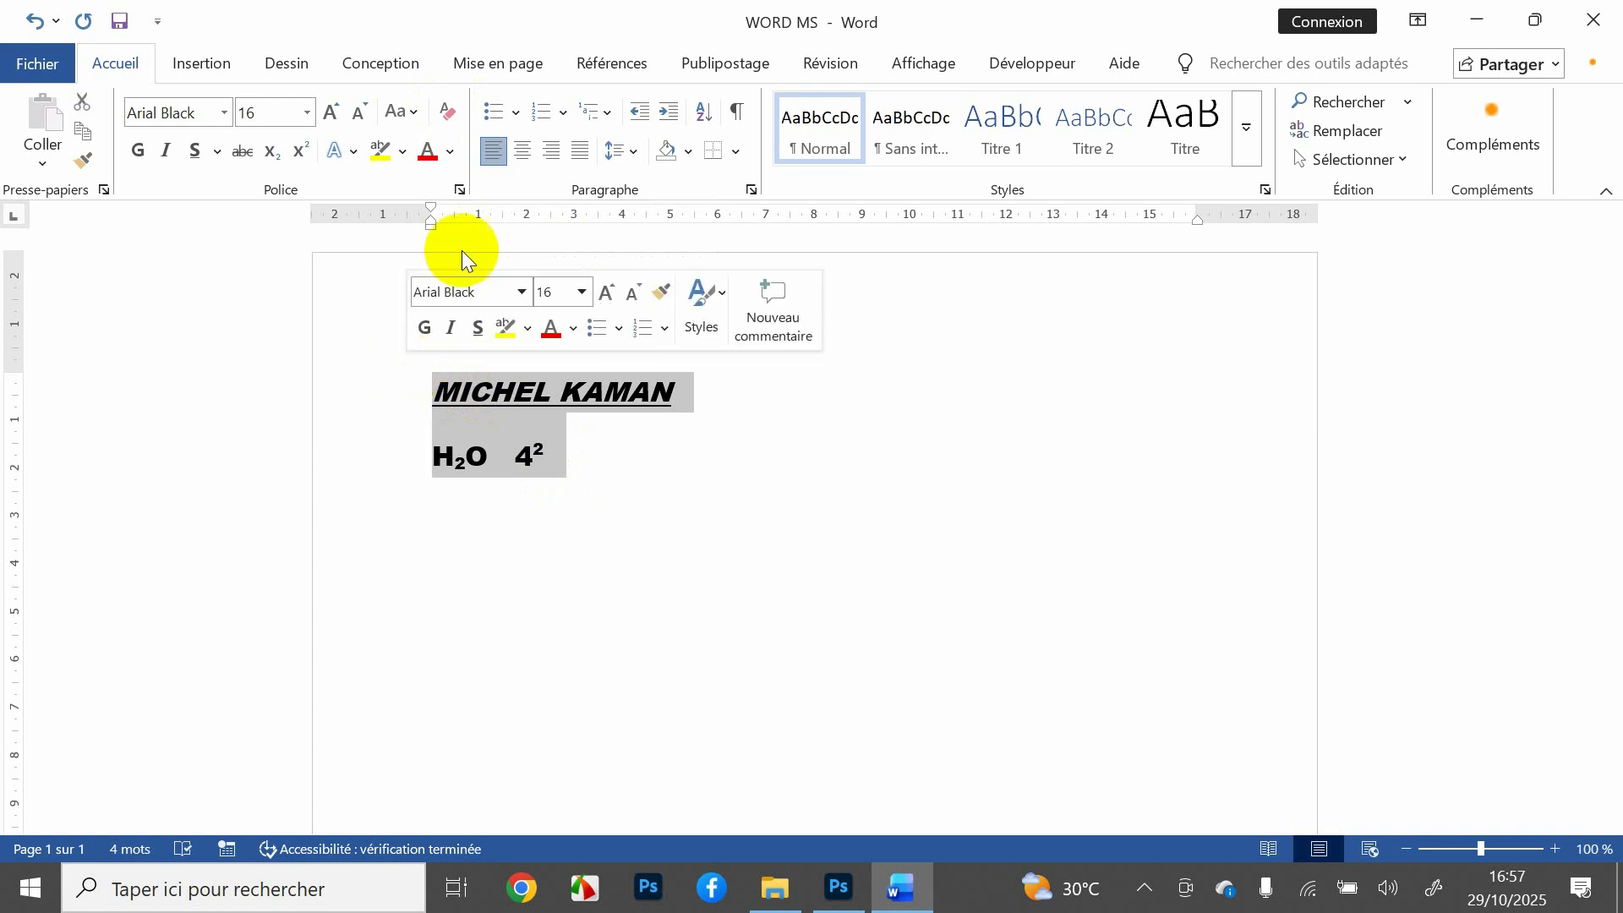
Step: Clear both lines to plain Calibri 11, delete then restore them, and deselect
{"action": "left_click", "coordinate": [449, 110]}
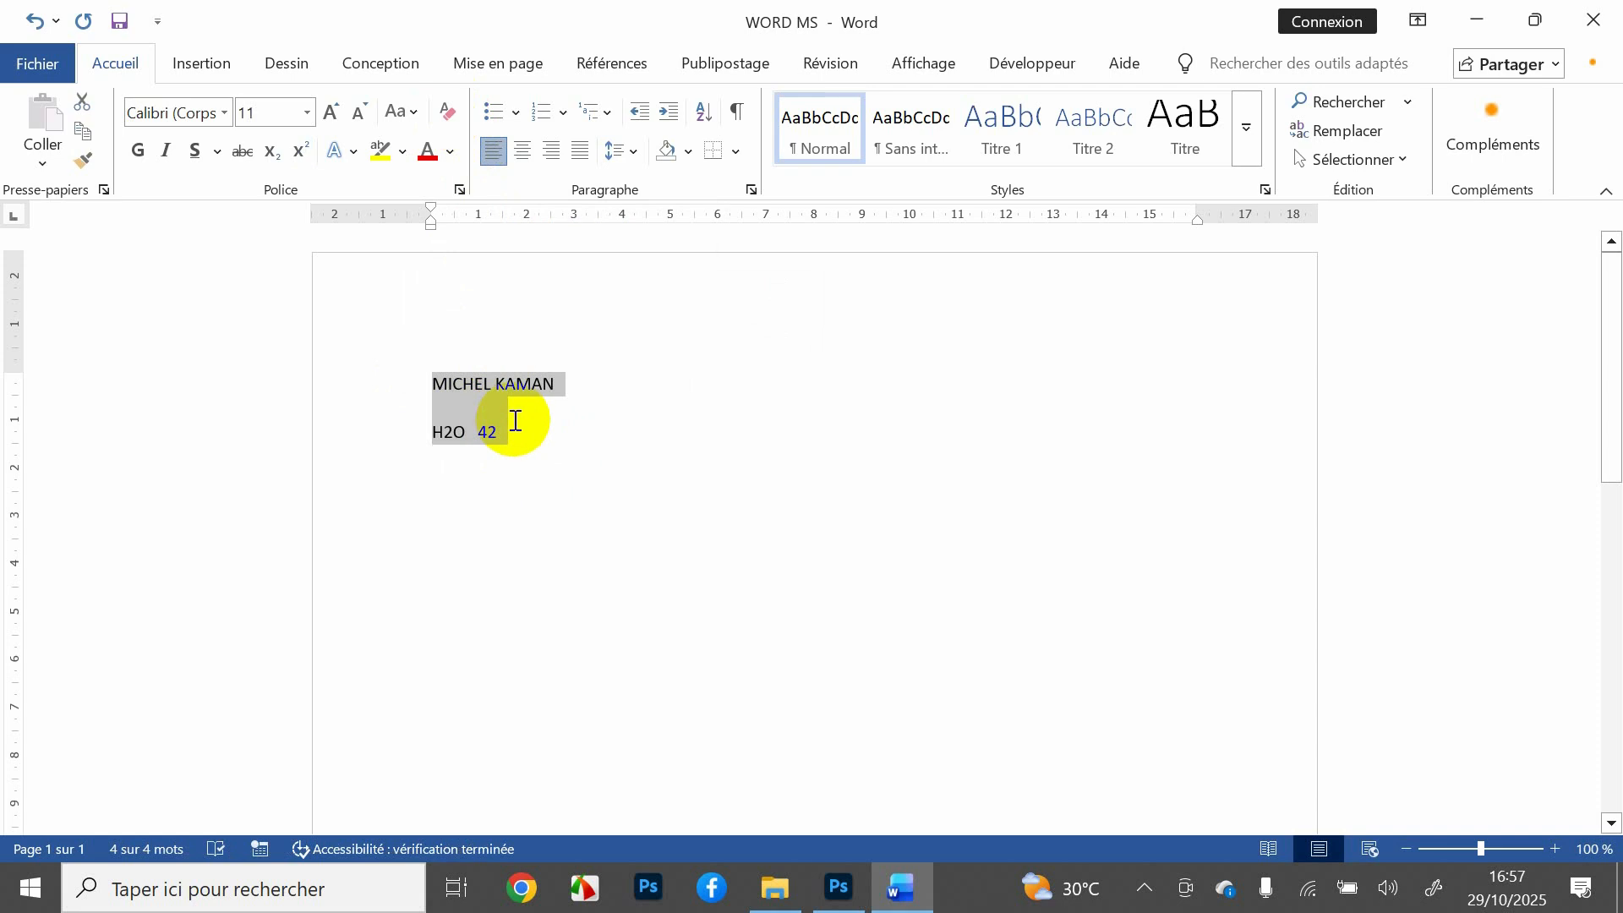
{"action": "key", "text": "Delete"}
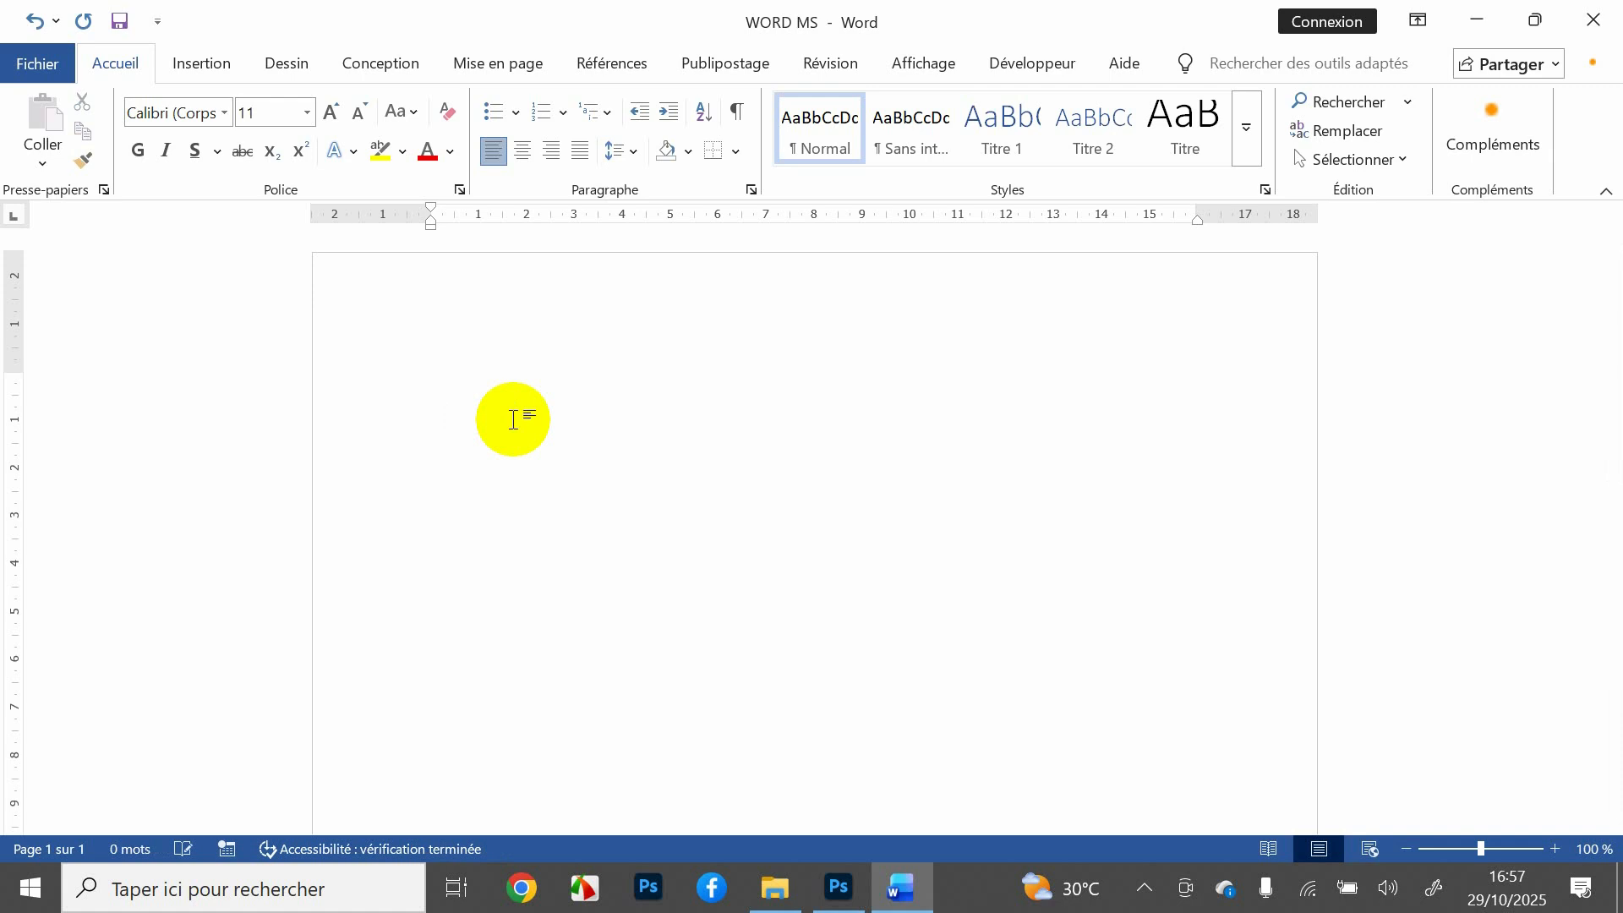
{"action": "key", "text": "ctrl+z"}
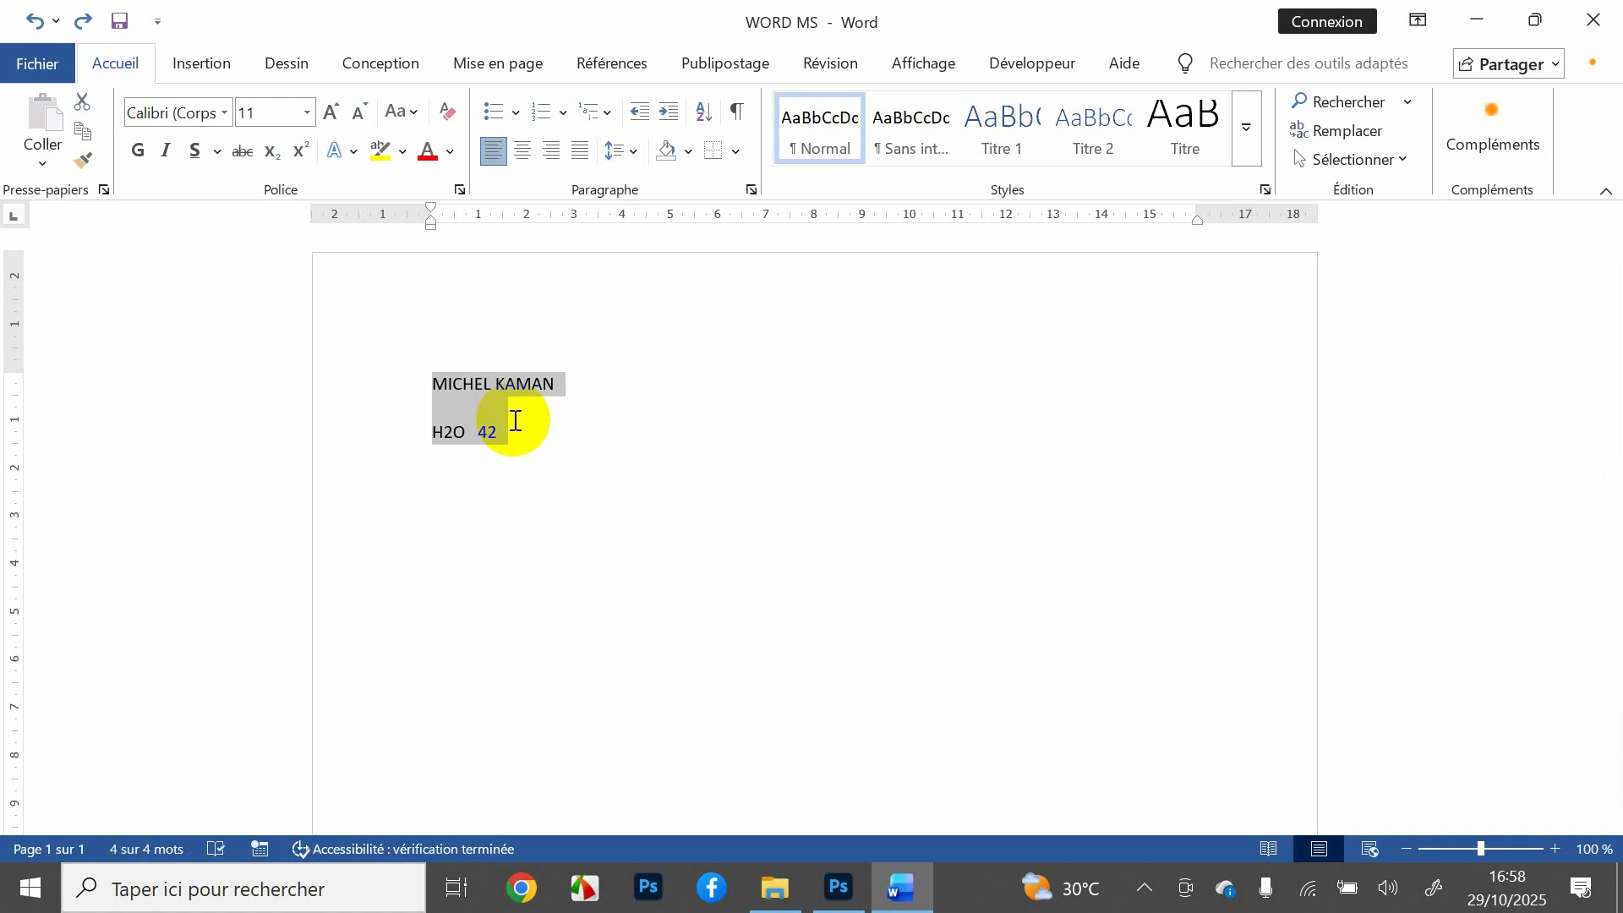
{"action": "left_click", "coordinate": [515, 420]}
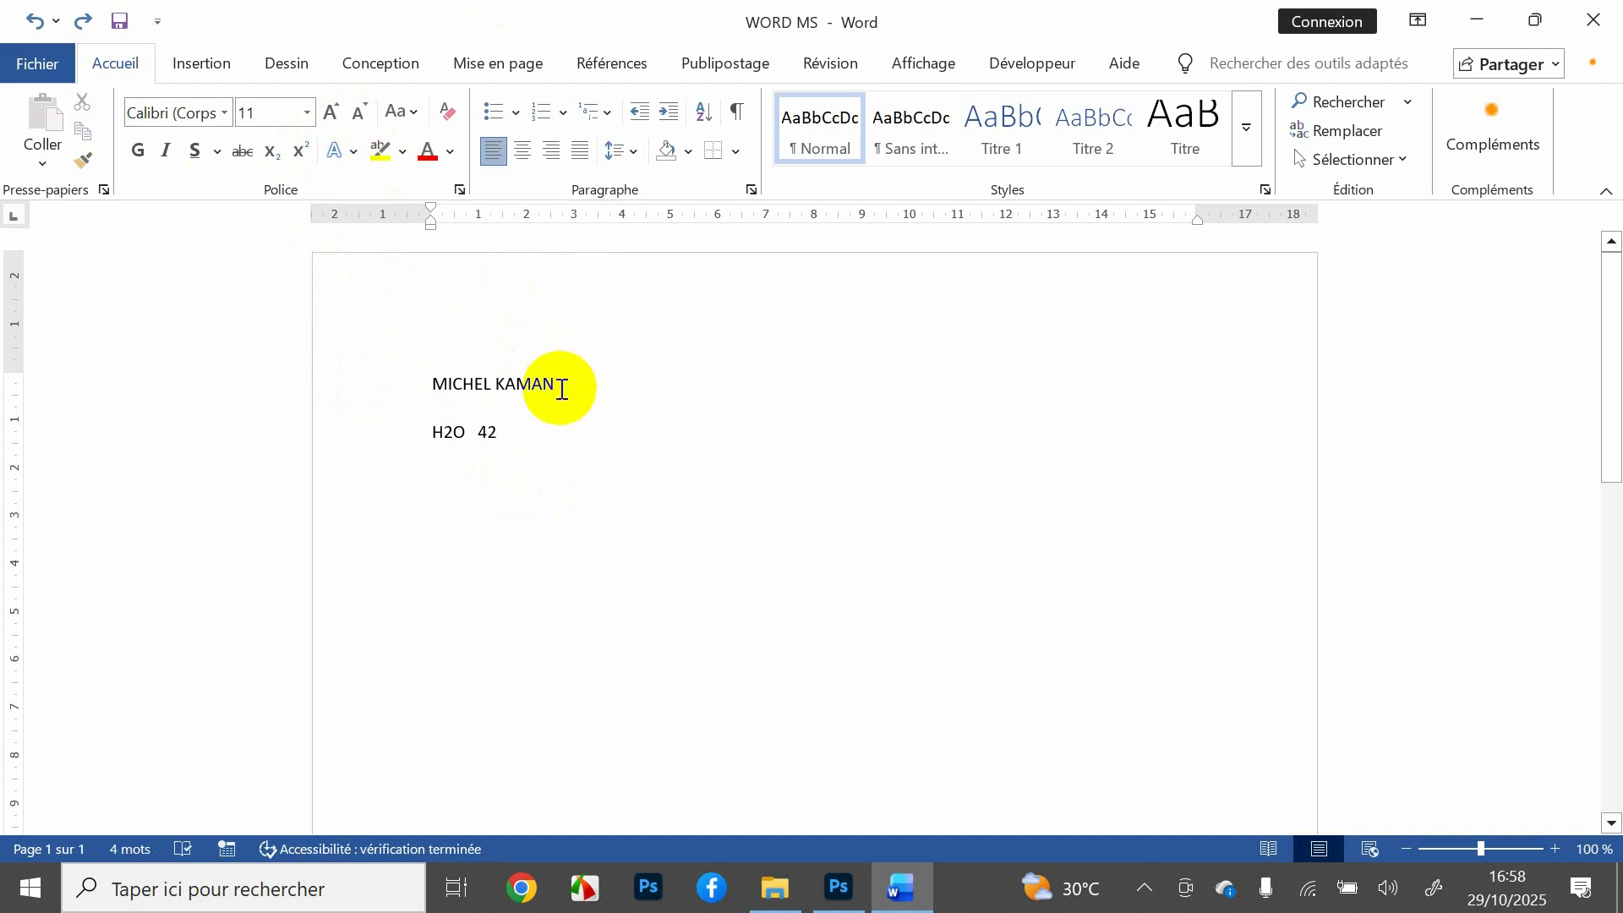
Step: Give the title line an orange outlined text effect and set it to 48 pt
{"action": "left_click_drag", "start_coordinate": [561, 388], "coordinate": [433, 382]}
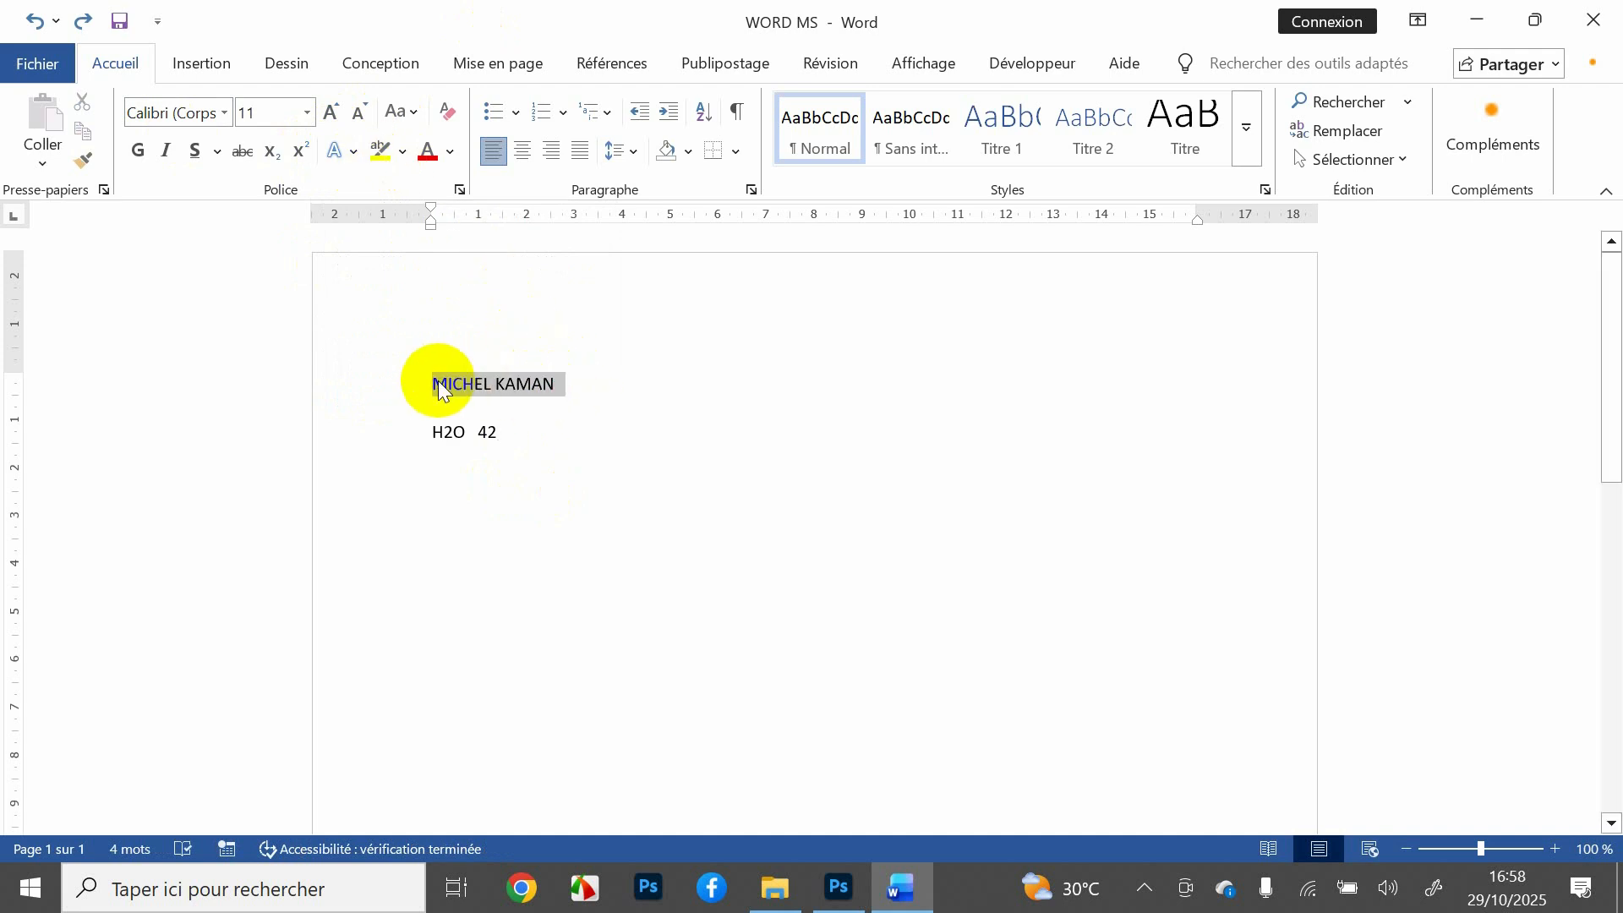
{"action": "left_click", "coordinate": [353, 145]}
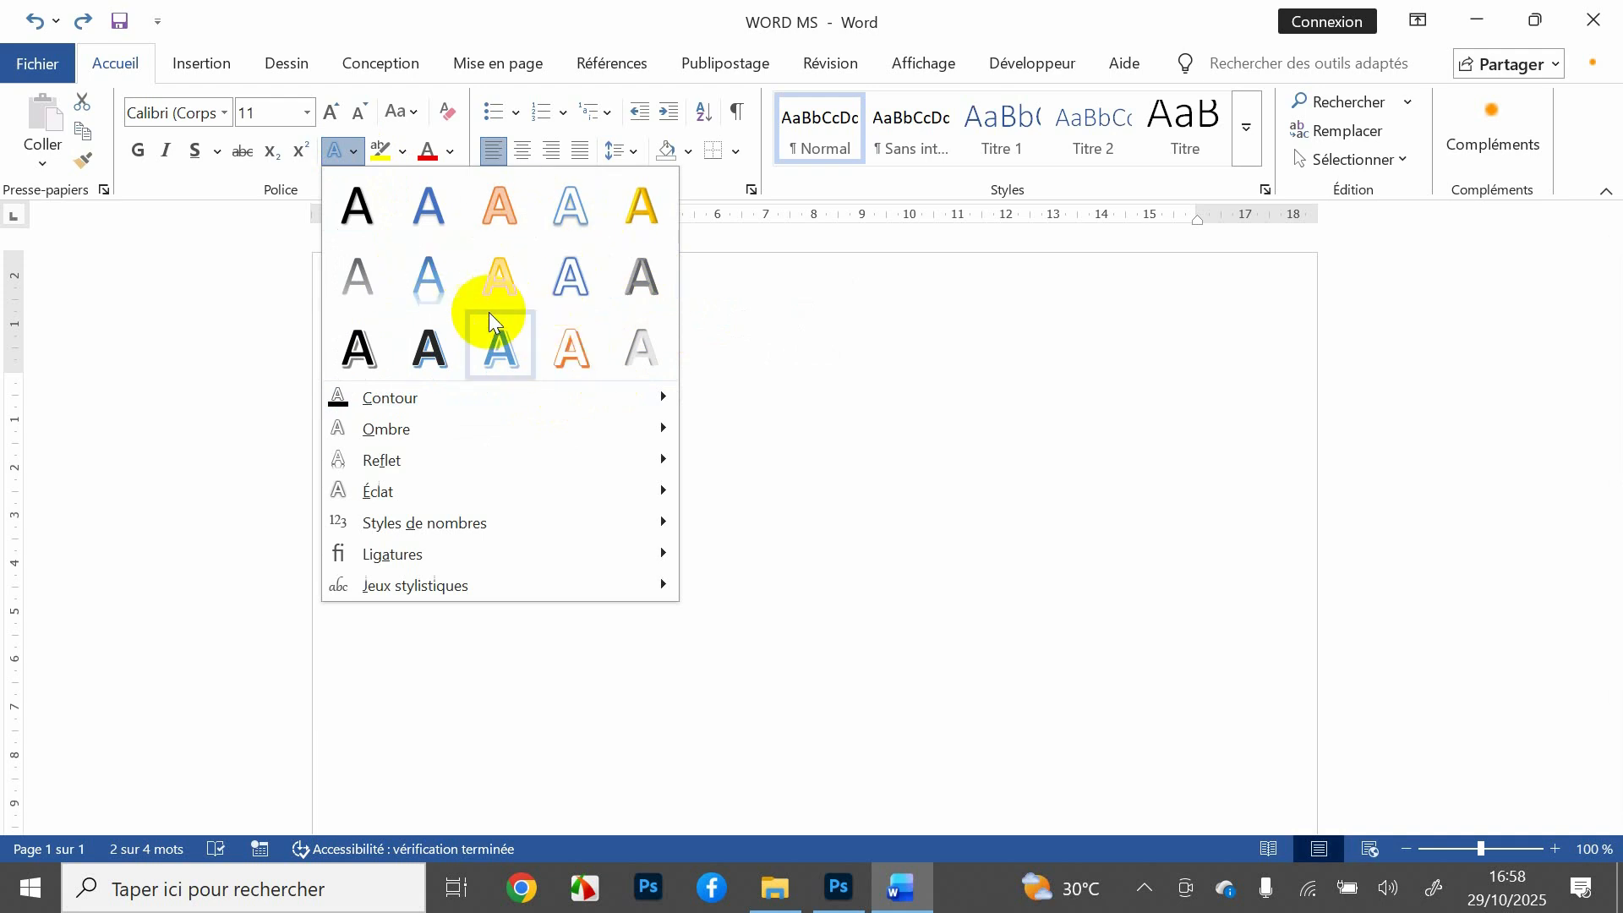
{"action": "left_click", "coordinate": [561, 352]}
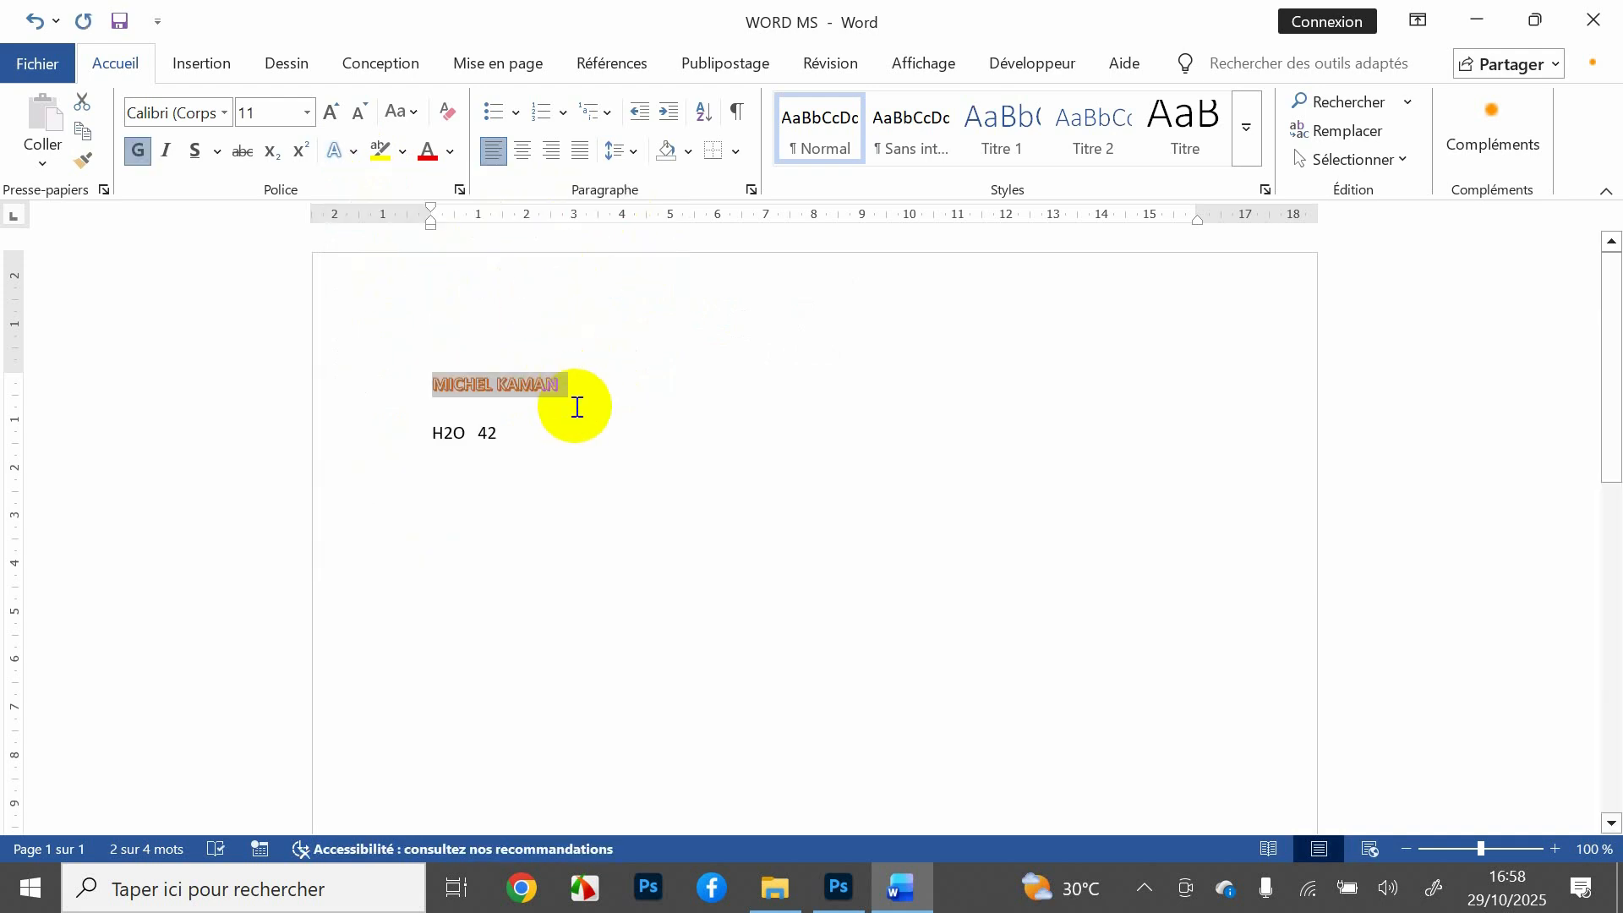
{"action": "left_click", "coordinate": [306, 113]}
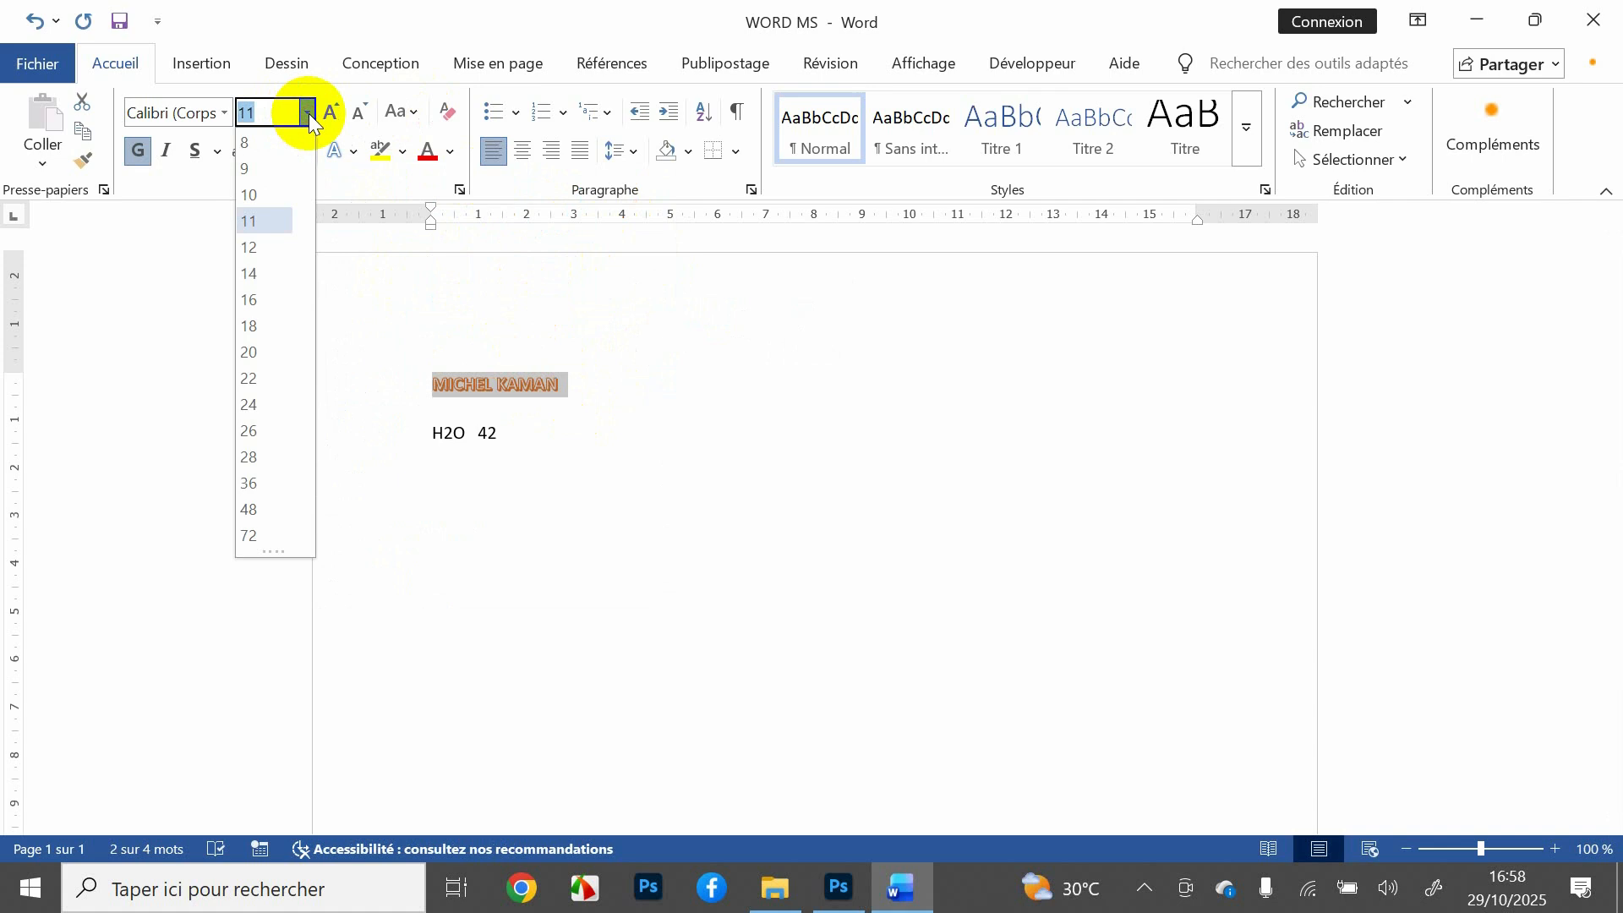
{"action": "left_click", "coordinate": [277, 510]}
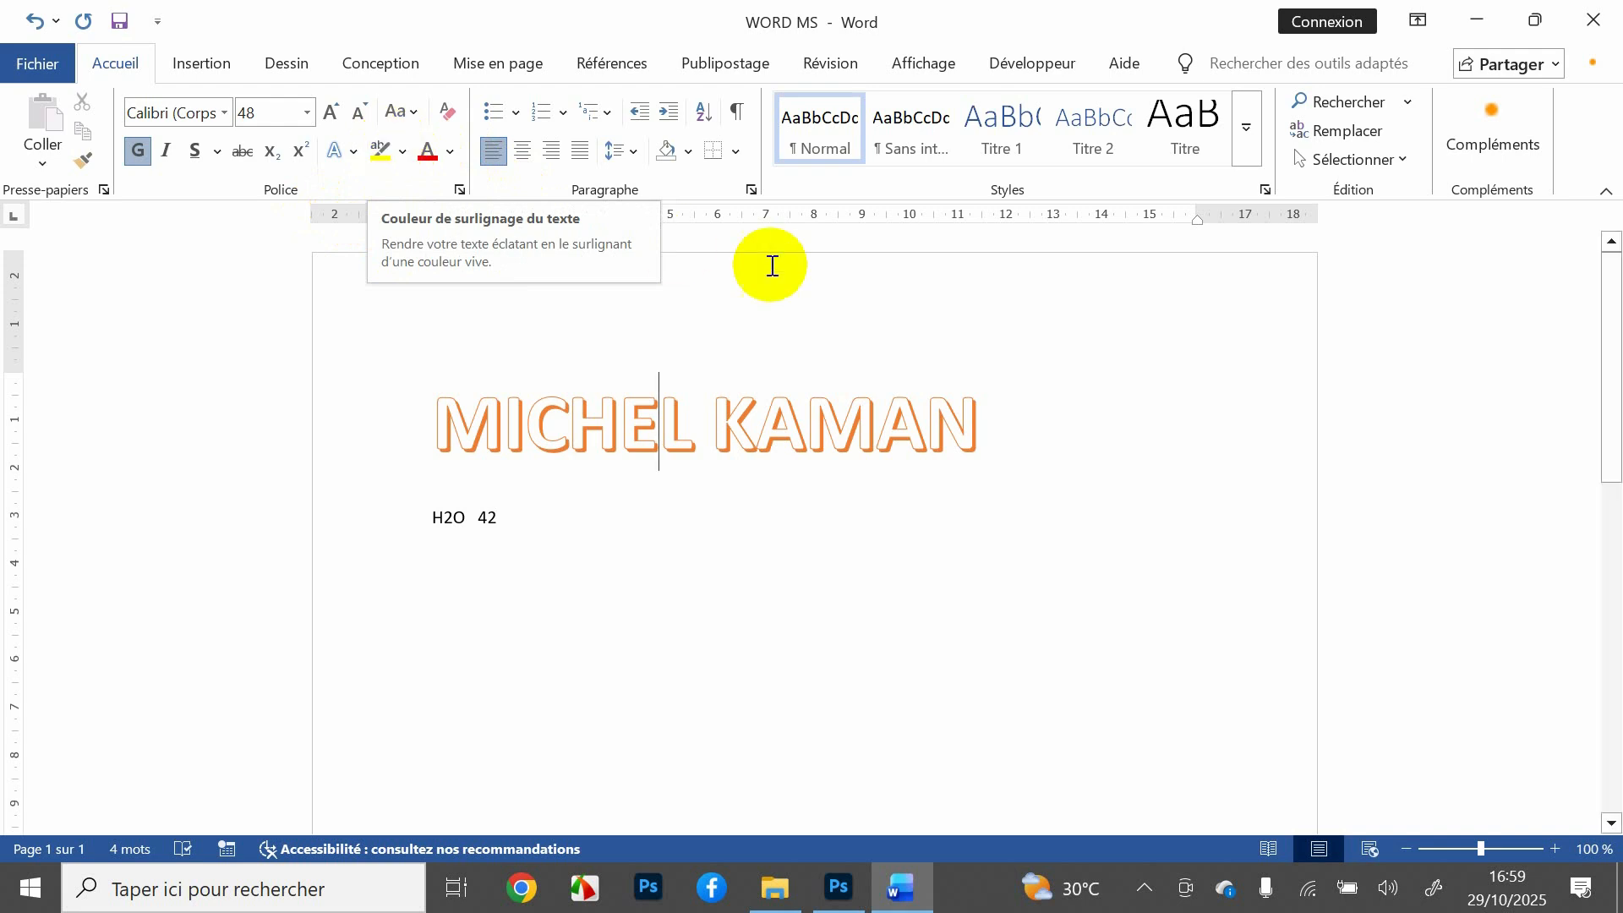
{"action": "left_click_drag", "start_coordinate": [991, 419], "coordinate": [520, 404]}
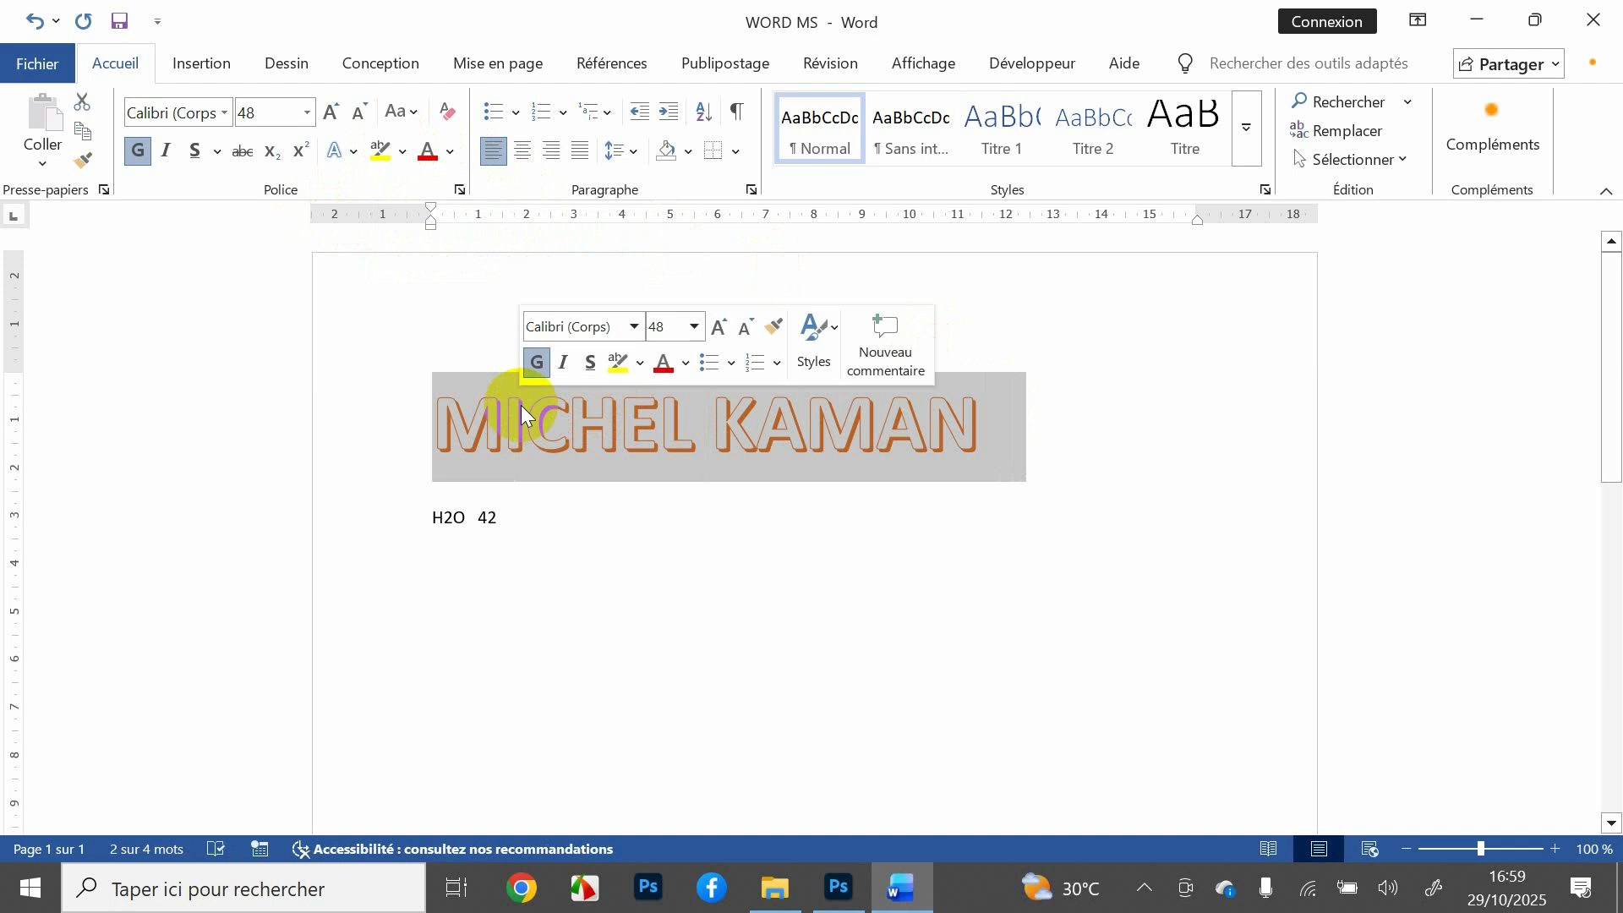
Step: Highlight the 48 pt title in teal (Bleu-vert) behind its letters
{"action": "left_click", "coordinate": [642, 365]}
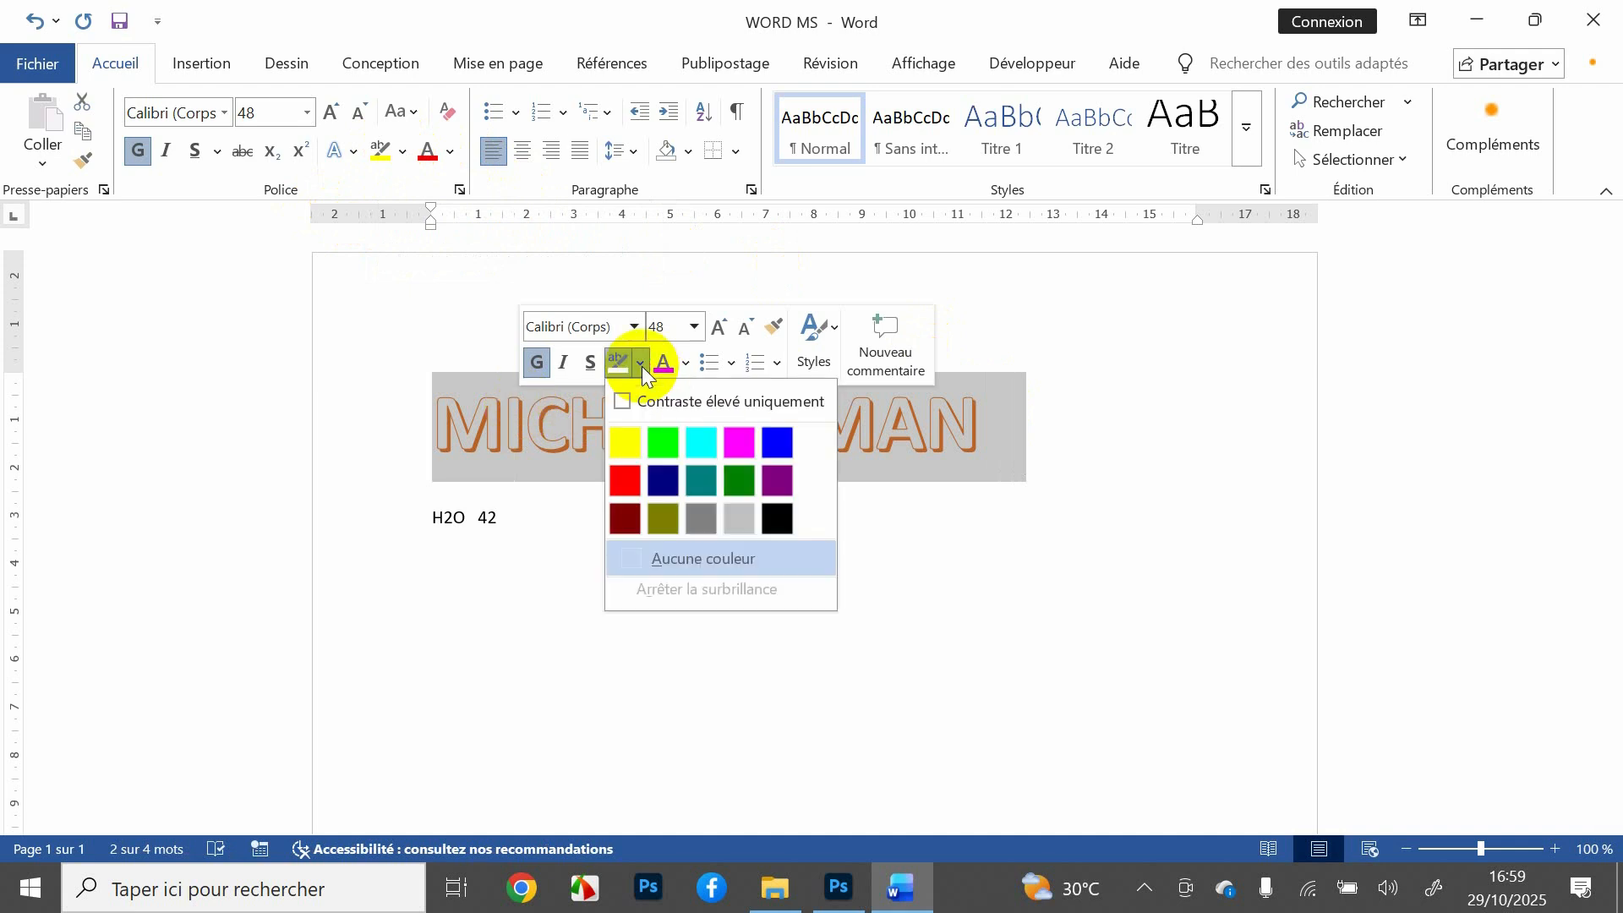
{"action": "left_click", "coordinate": [404, 154]}
{"action": "left_click", "coordinate": [404, 154]}
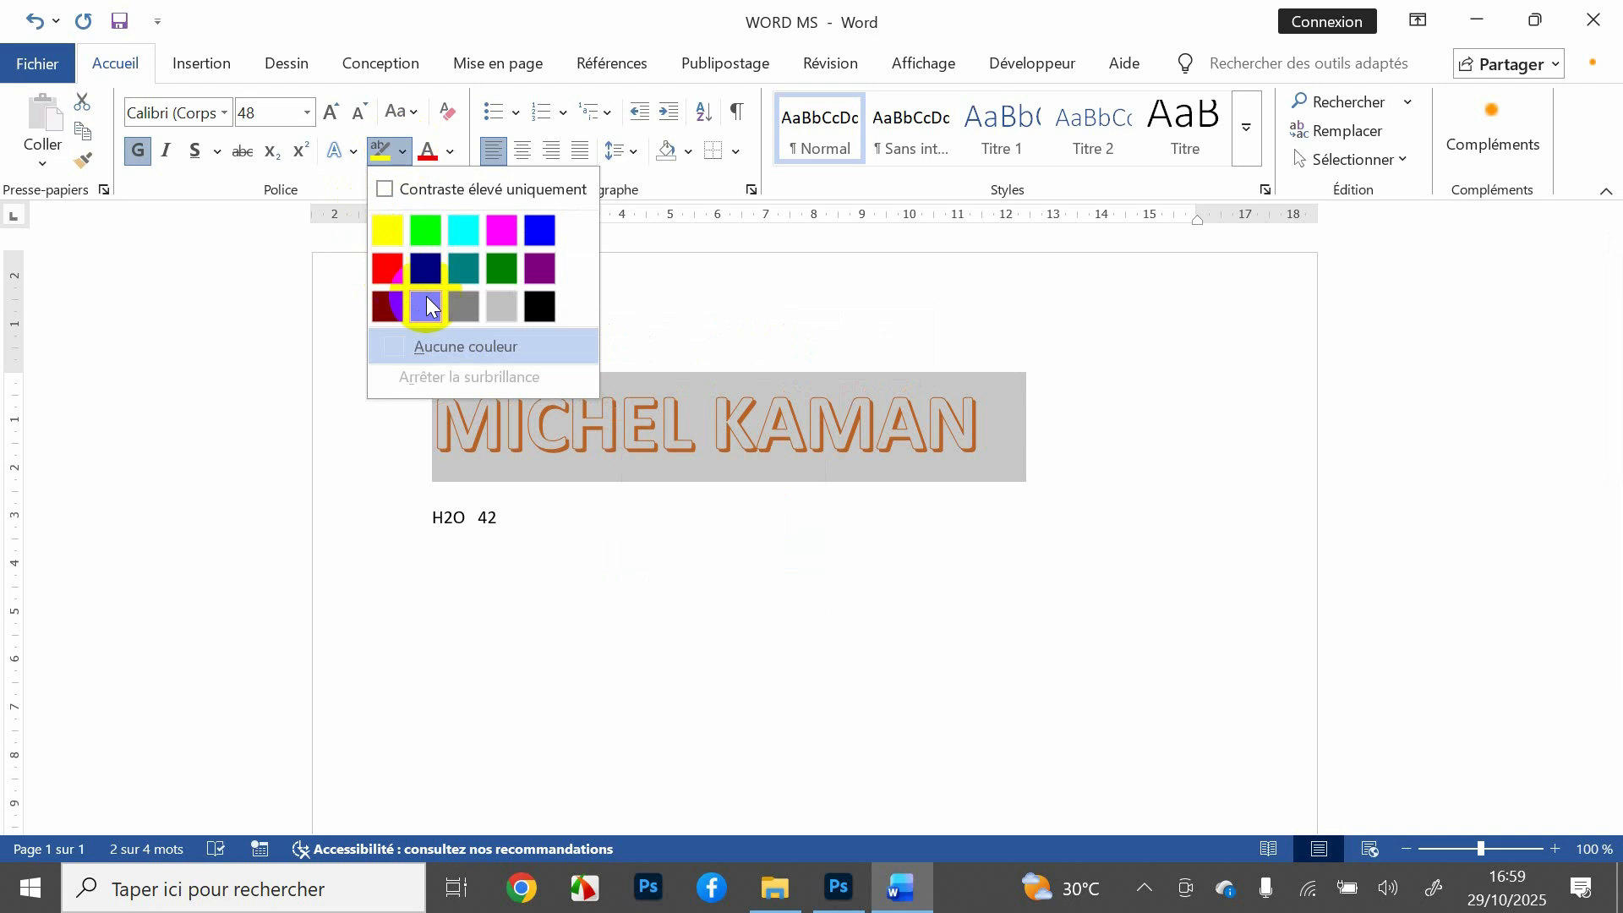
{"action": "left_click", "coordinate": [465, 273]}
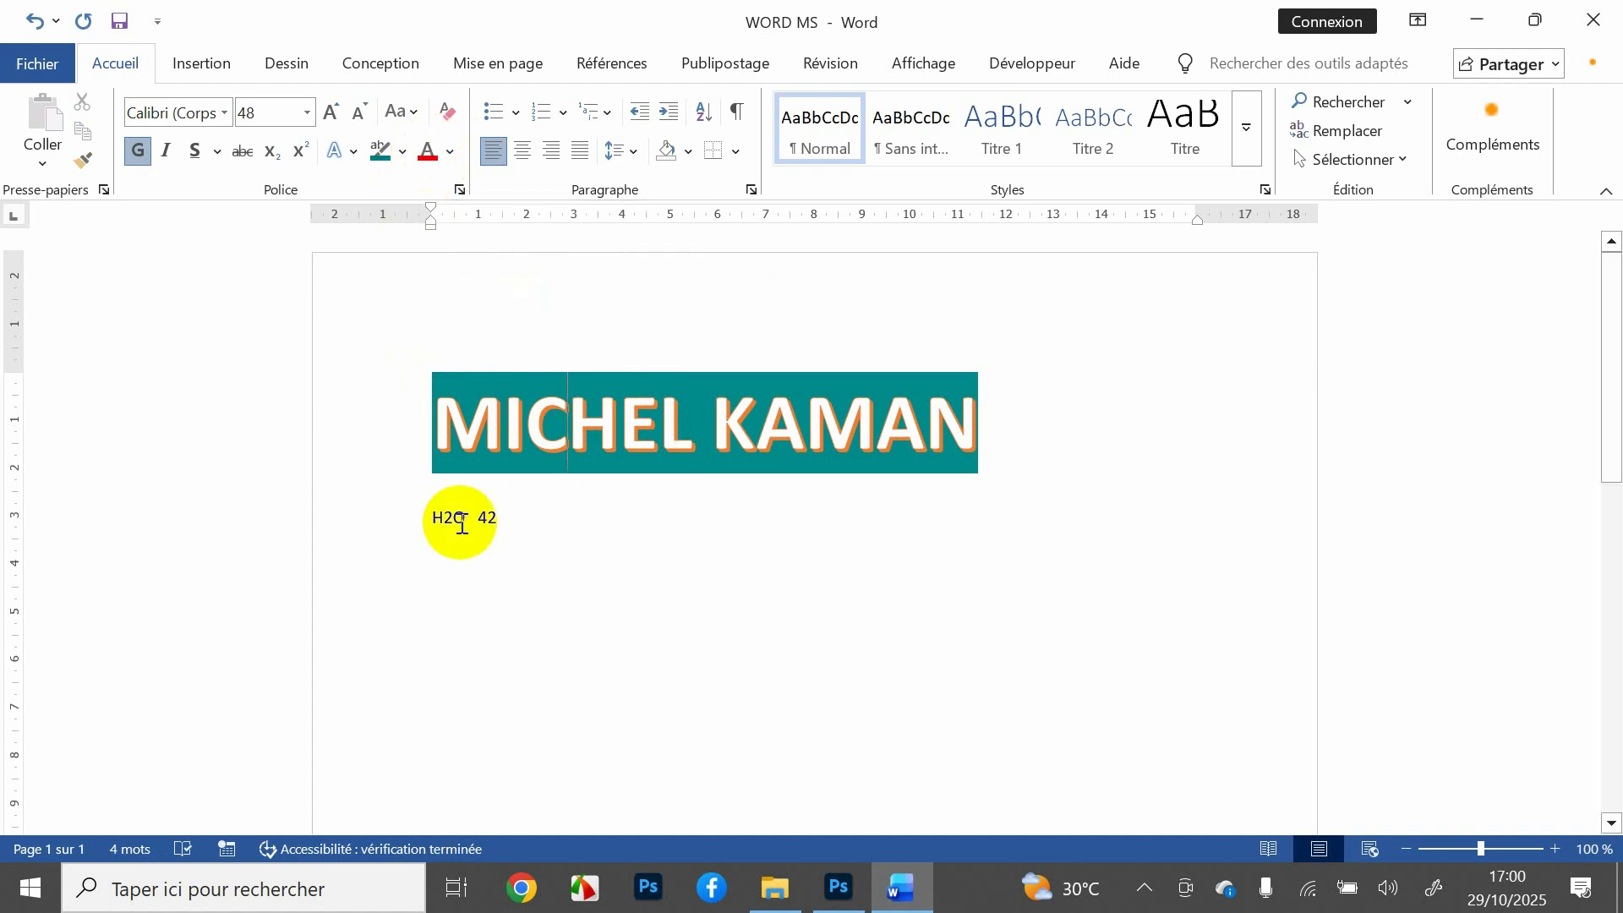
Step: Colour the H2O 42 line dark blue and make it bold with Ctrl+G
{"action": "left_click_drag", "start_coordinate": [508, 517], "coordinate": [410, 518]}
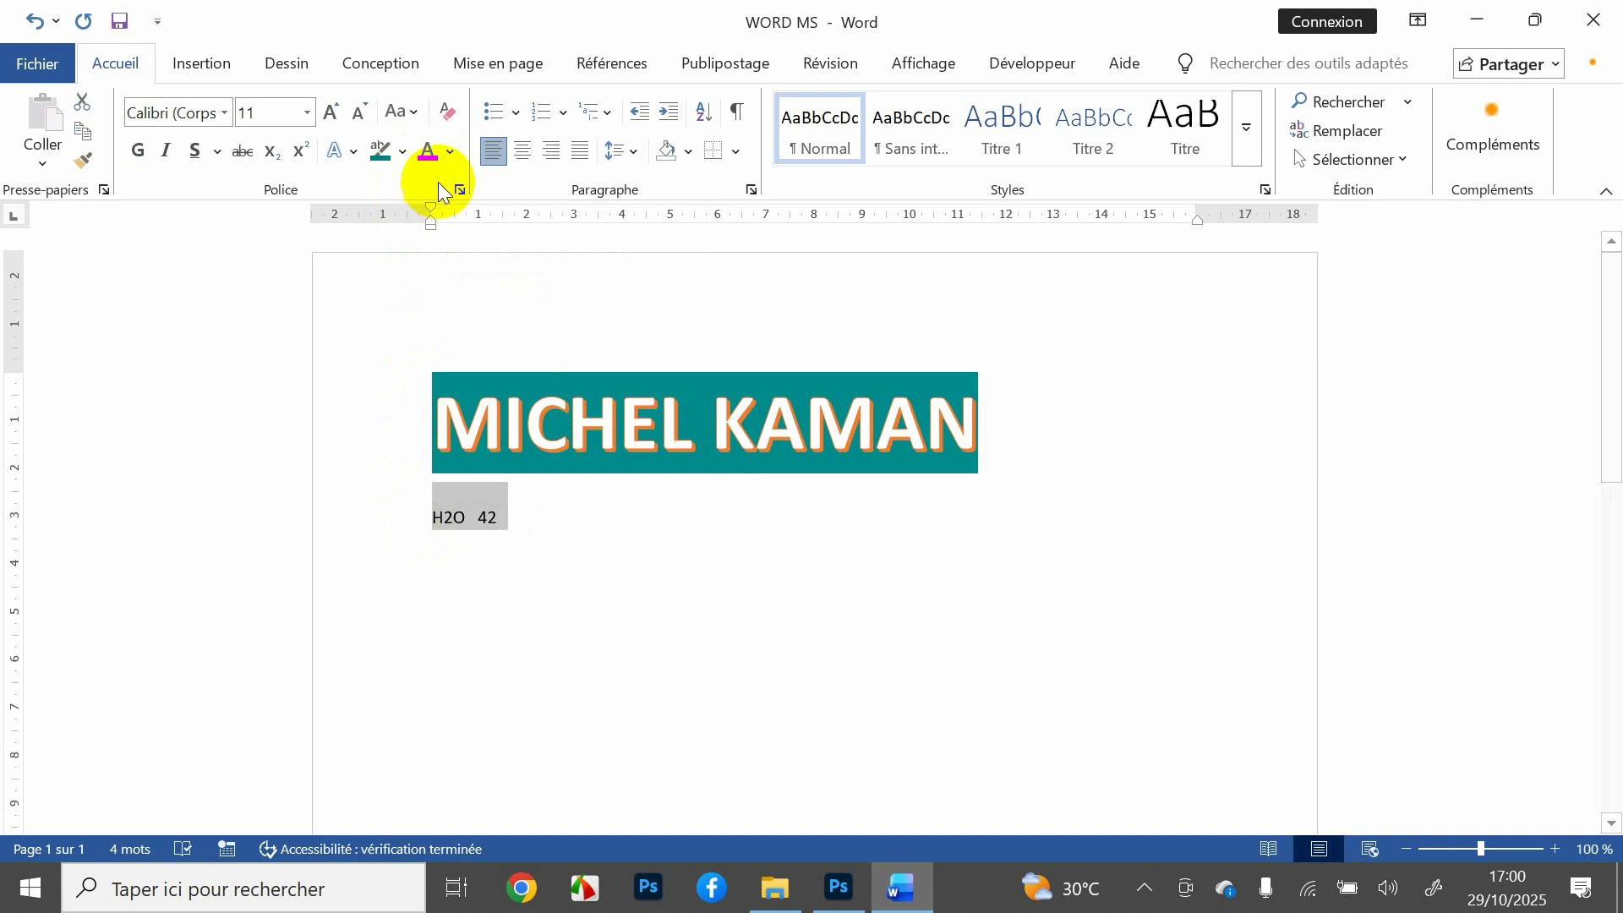
{"action": "left_click", "coordinate": [457, 146]}
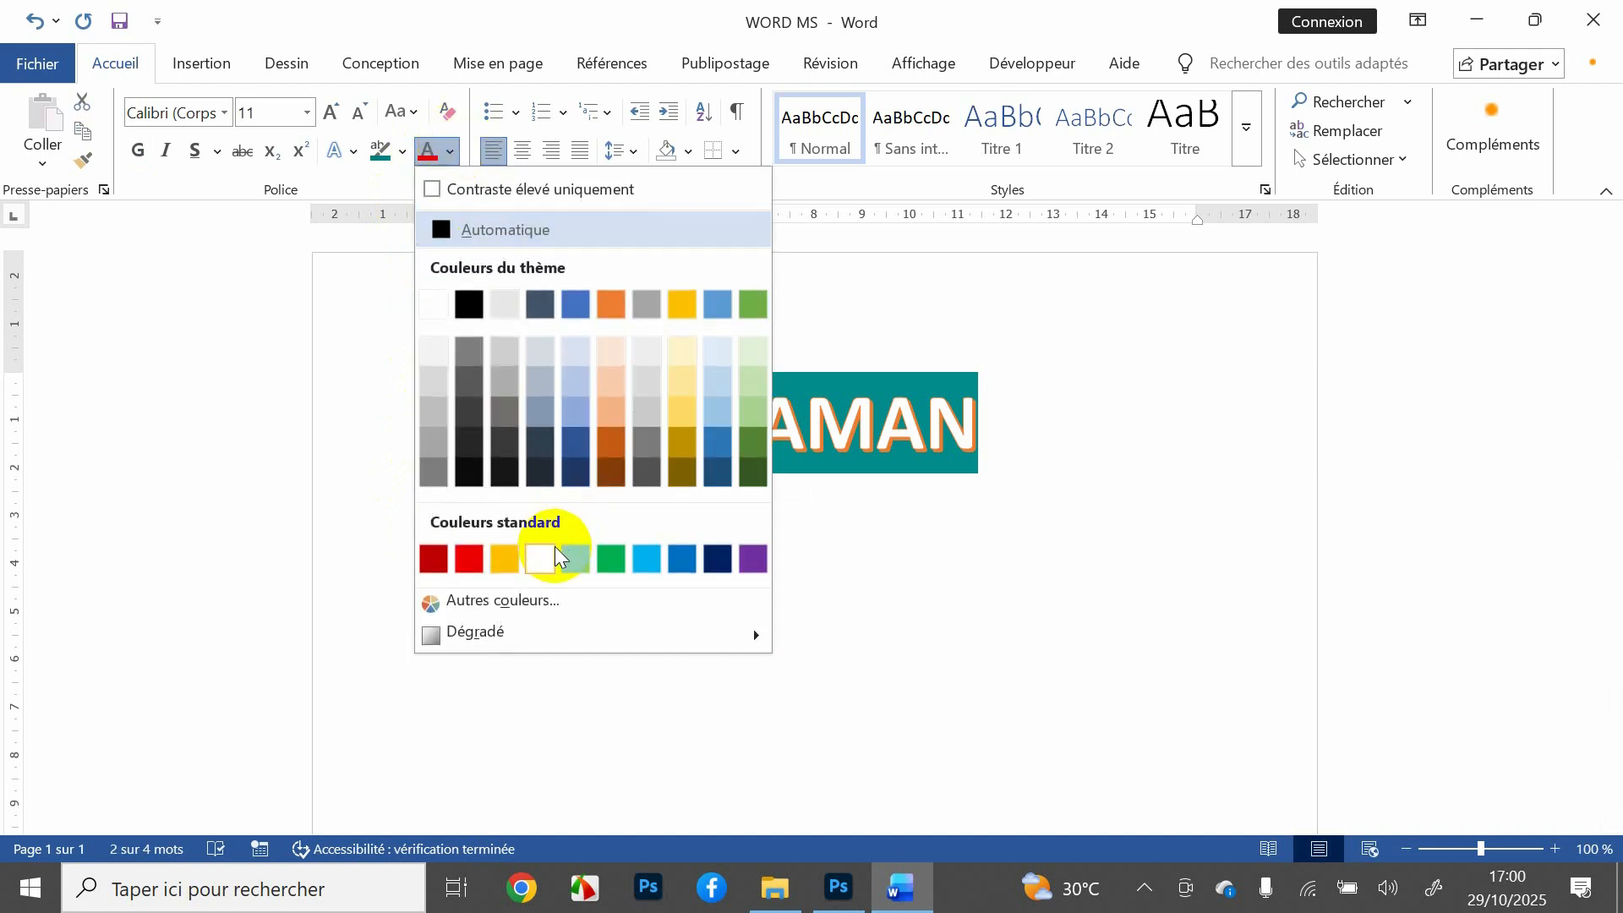
{"action": "left_click", "coordinate": [715, 559]}
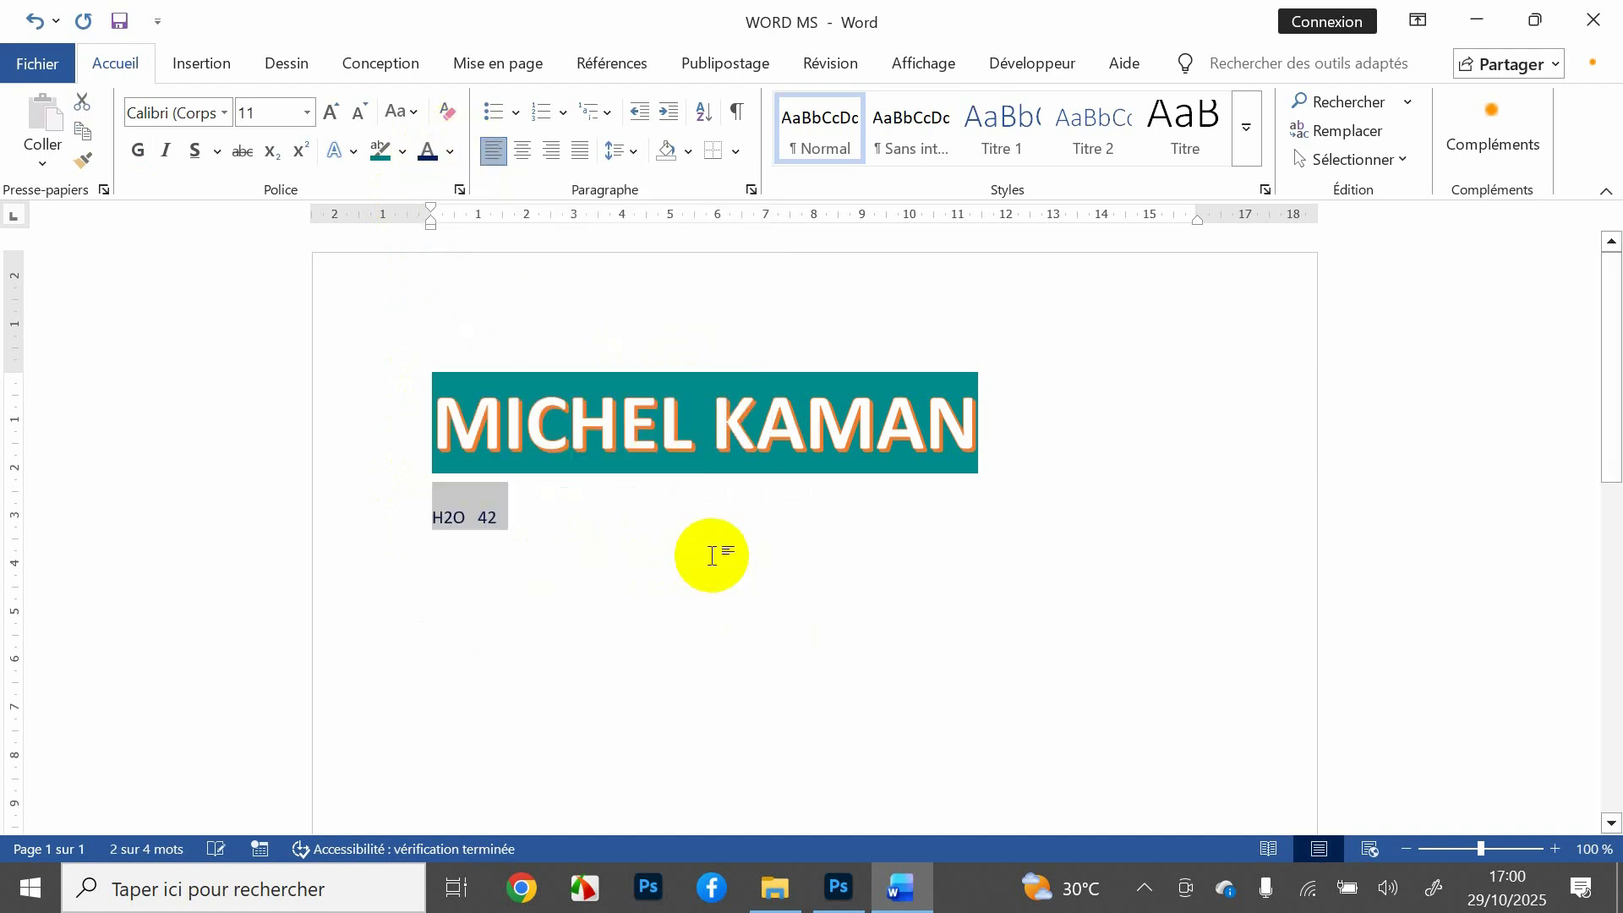
{"action": "left_click", "coordinate": [586, 542]}
{"action": "key", "text": "ctrl+g"}
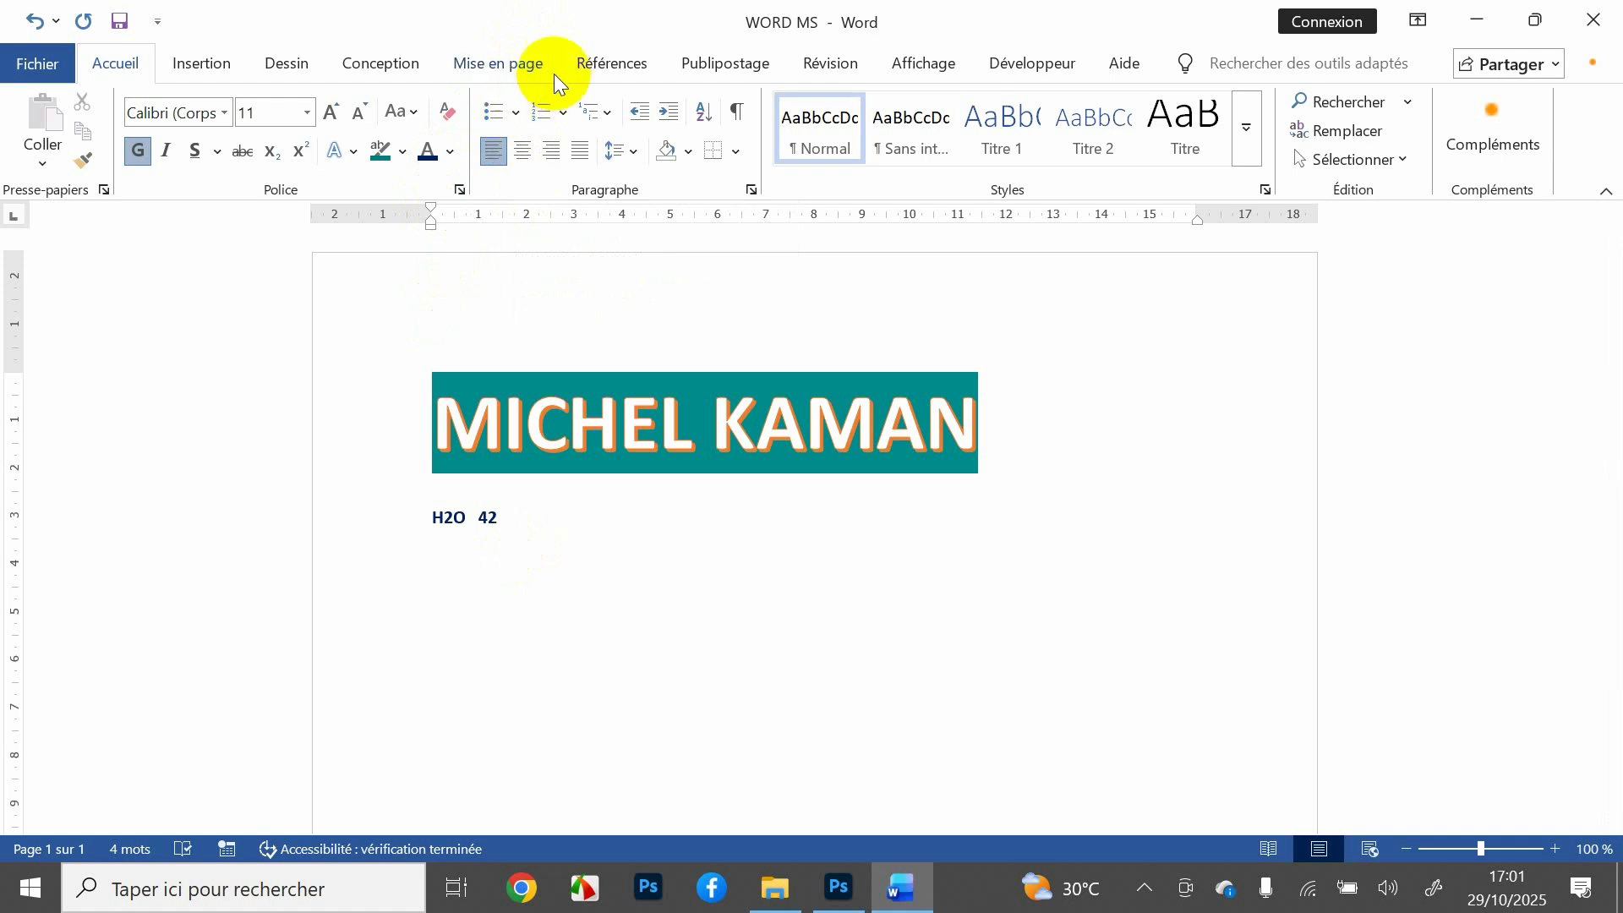
{"action": "left_click", "coordinate": [430, 532]}
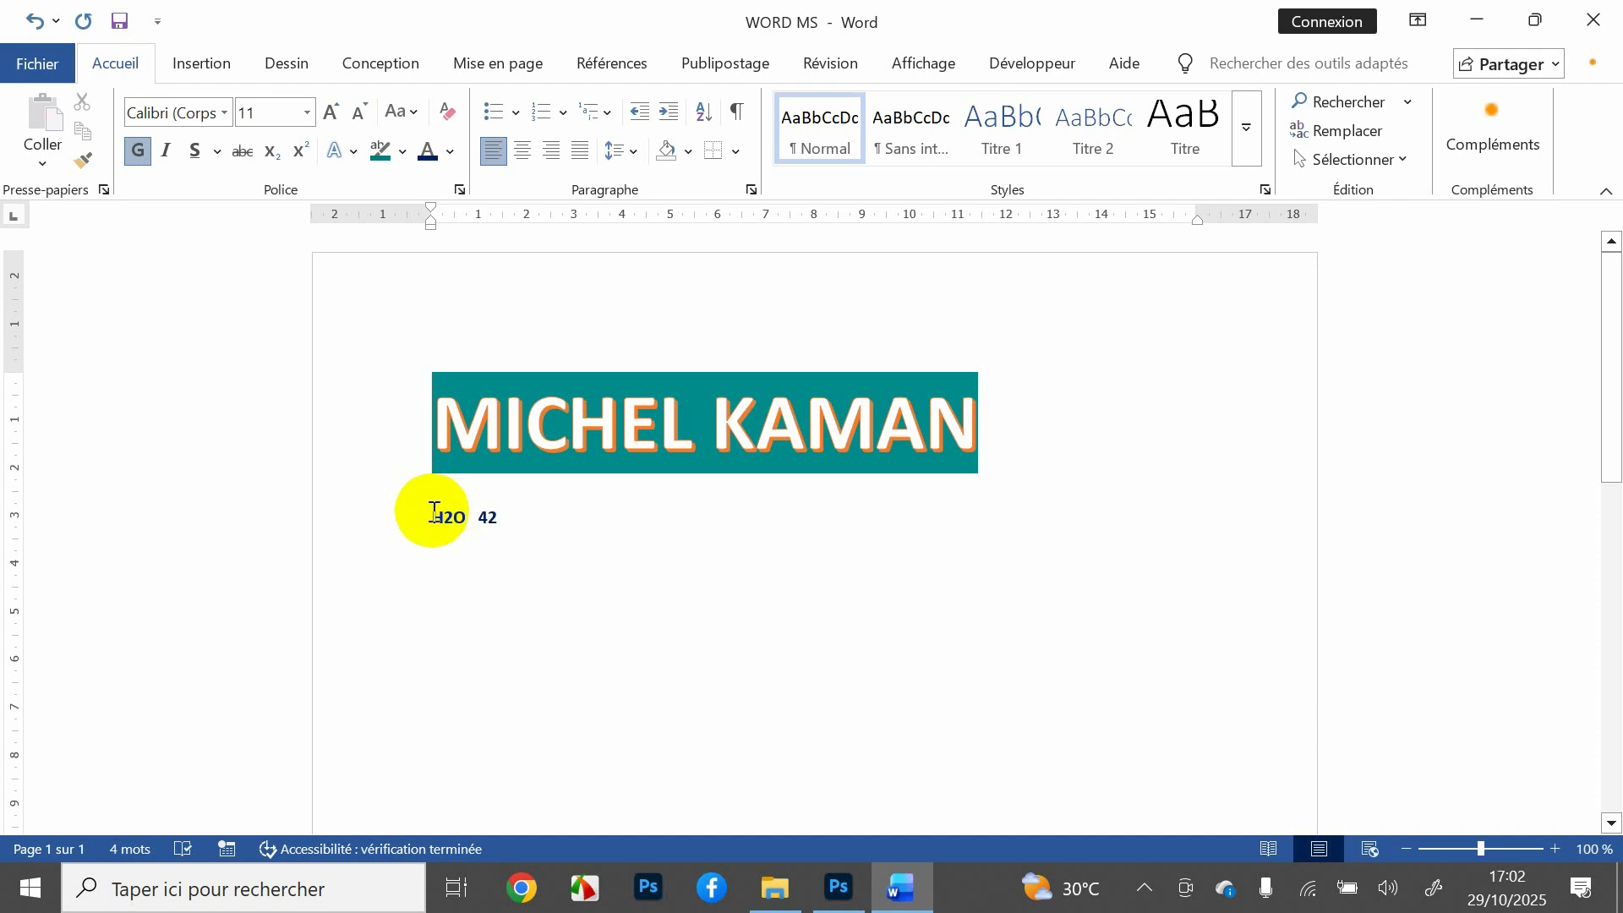
Step: Give the H2O 42 line a ❖ diamond bullet
{"action": "left_click", "coordinate": [516, 114]}
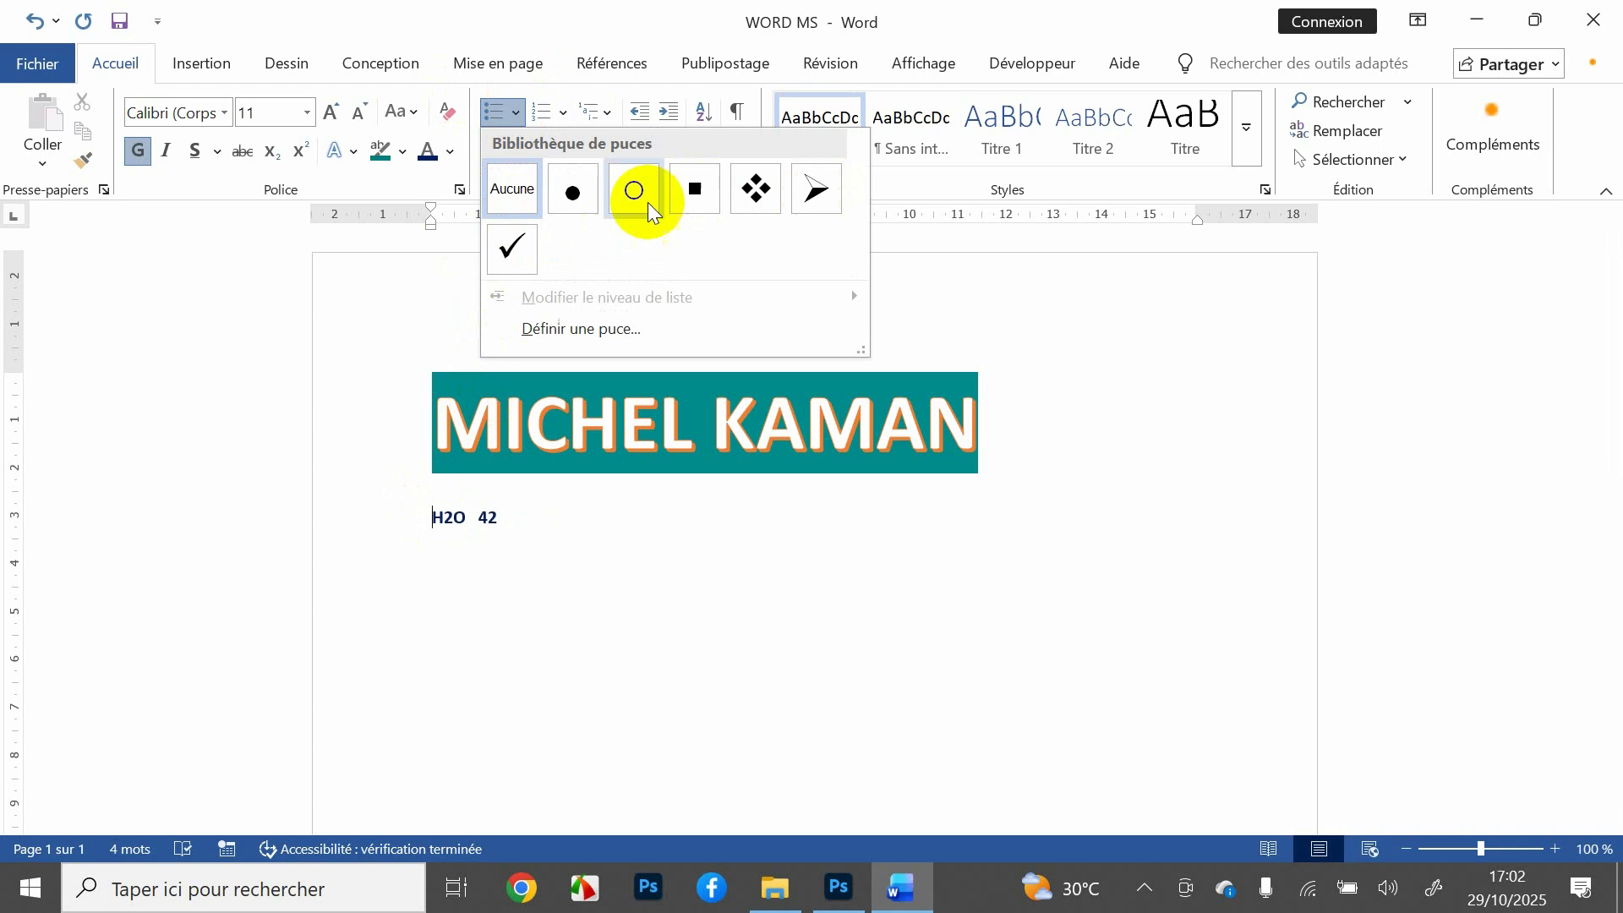
{"action": "left_click", "coordinate": [750, 190]}
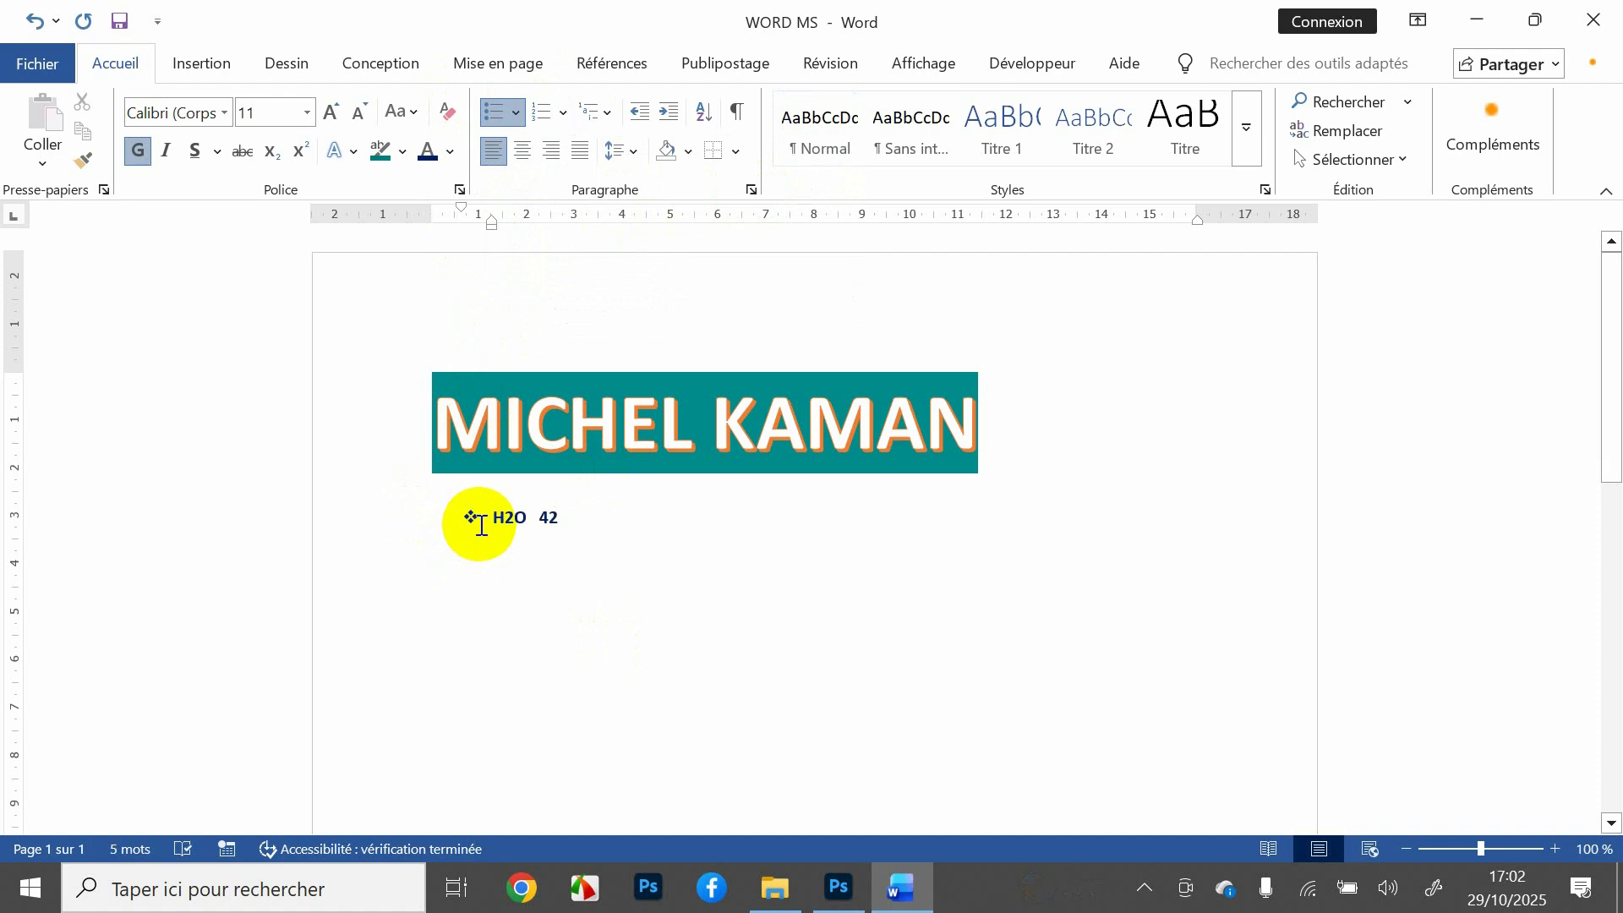
{"action": "left_click", "coordinate": [572, 522]}
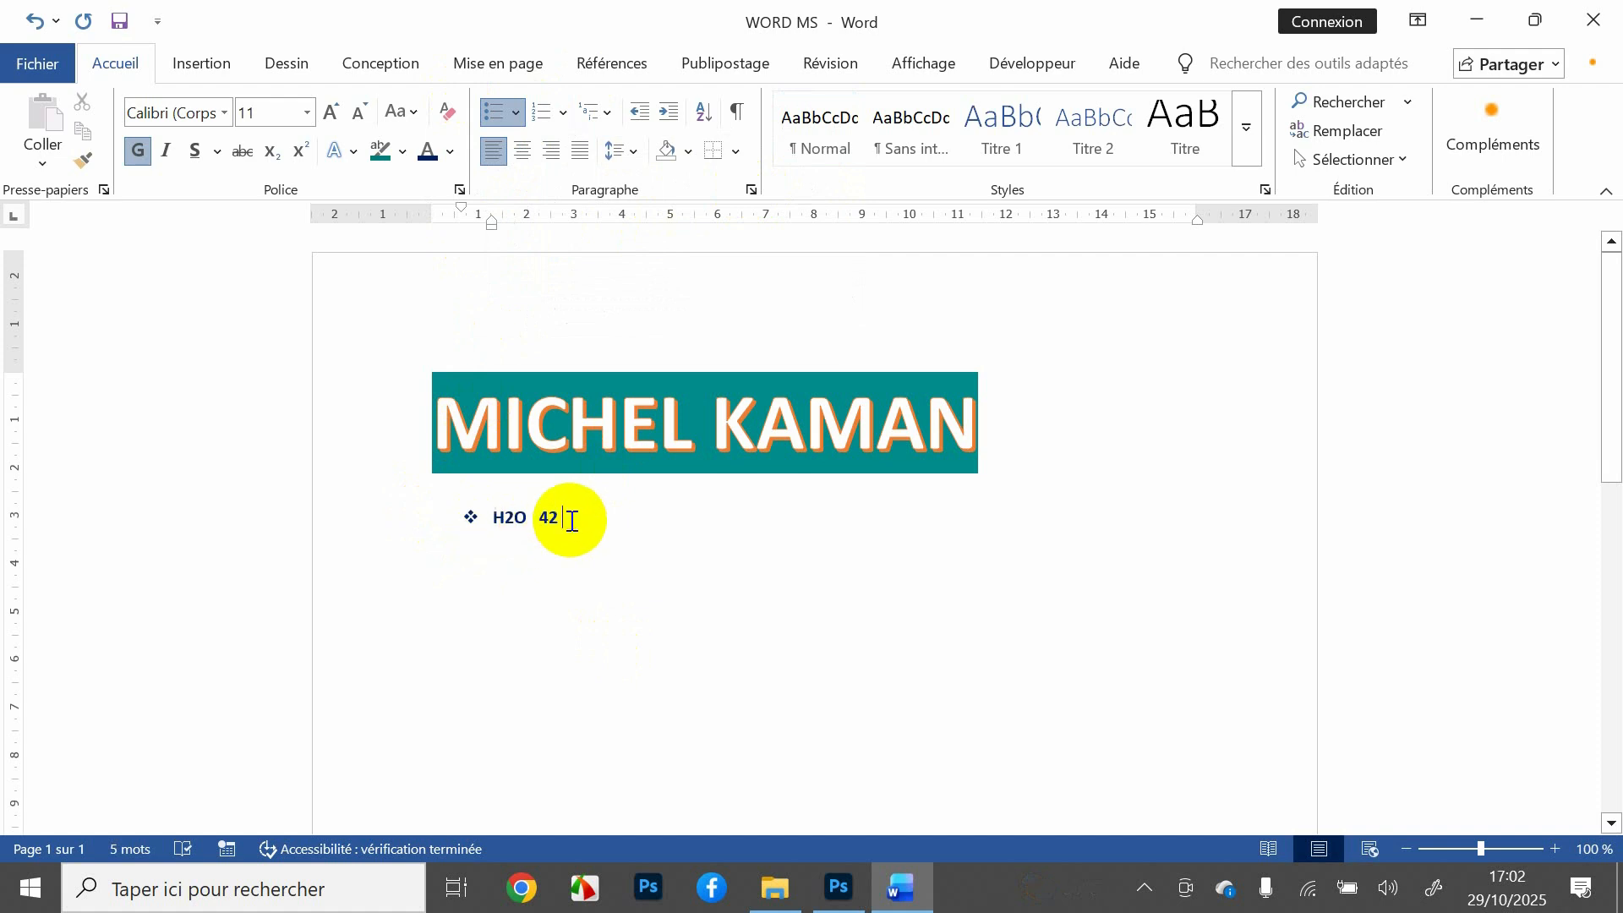
Step: Add O2 and LK as further diamond bullet items, deleting the mistyped letters
{"action": "key", "text": "Return"}
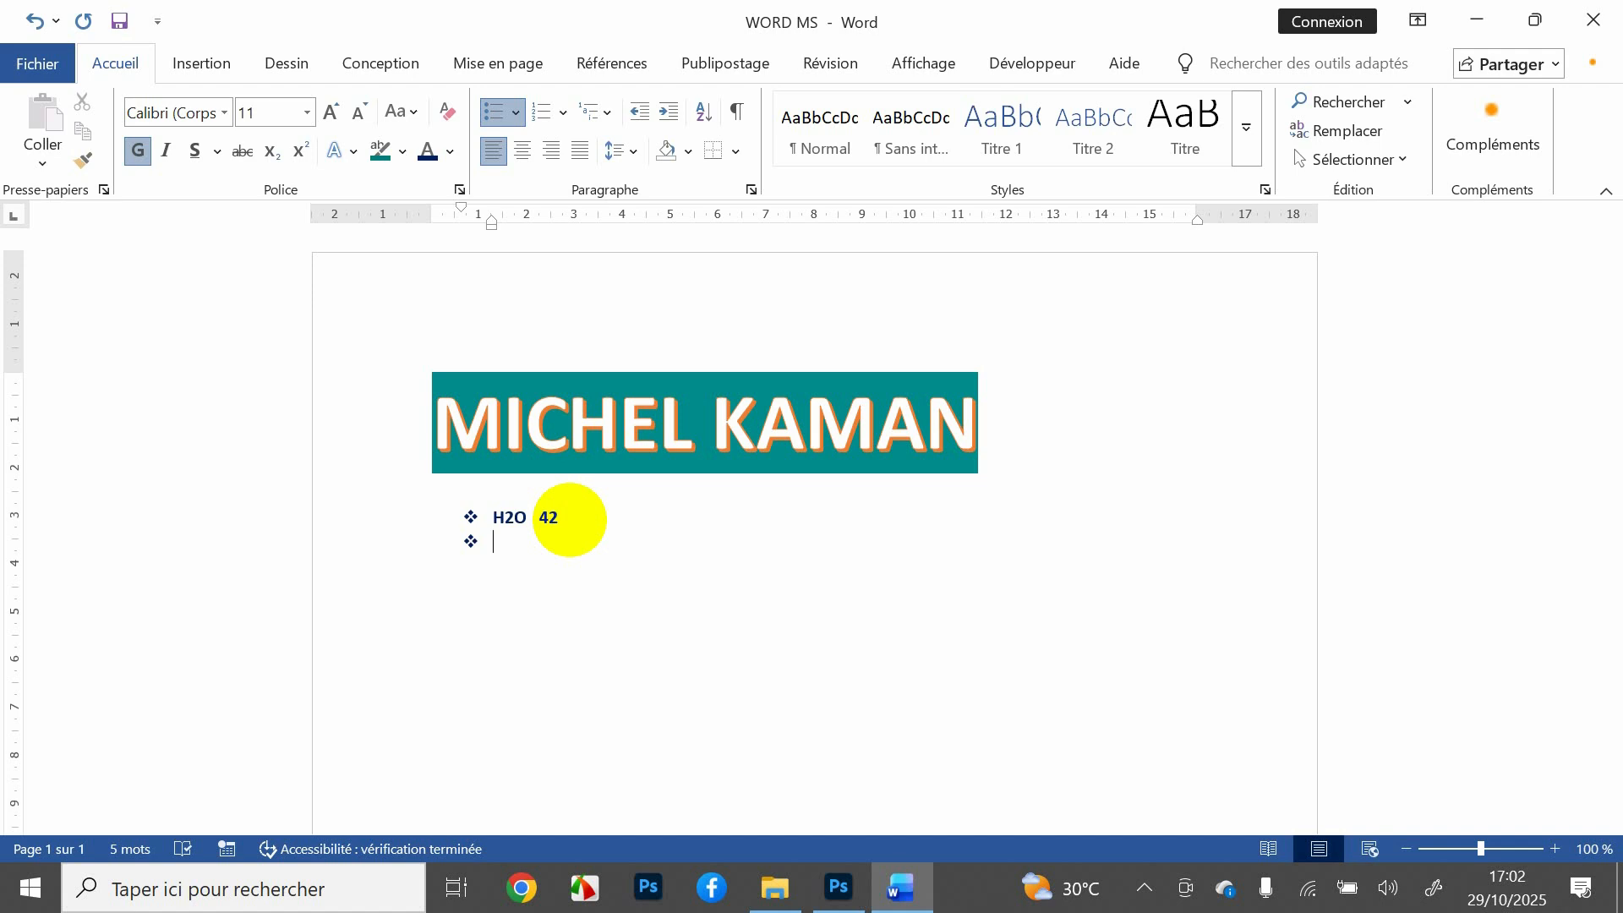
{"action": "type", "text": "KJKEFFKJJJ"}
{"action": "key", "text": "BackSpace"}
{"action": "key", "text": "BackSpace"}
{"action": "key", "text": "BackSpace"}
{"action": "key", "text": "BackSpace"}
{"action": "key", "text": "BackSpace"}
{"action": "key", "text": "BackSpace"}
{"action": "key", "text": "BackSpace"}
{"action": "key", "text": "BackSpace"}
{"action": "key", "text": "BackSpace"}
{"action": "key", "text": "BackSpace"}
{"action": "type", "text": "O2"}
{"action": "key", "text": "Return"}
{"action": "type", "text": "LK"}
{"action": "key", "text": "Return"}
{"action": "key", "text": "BackSpace"}
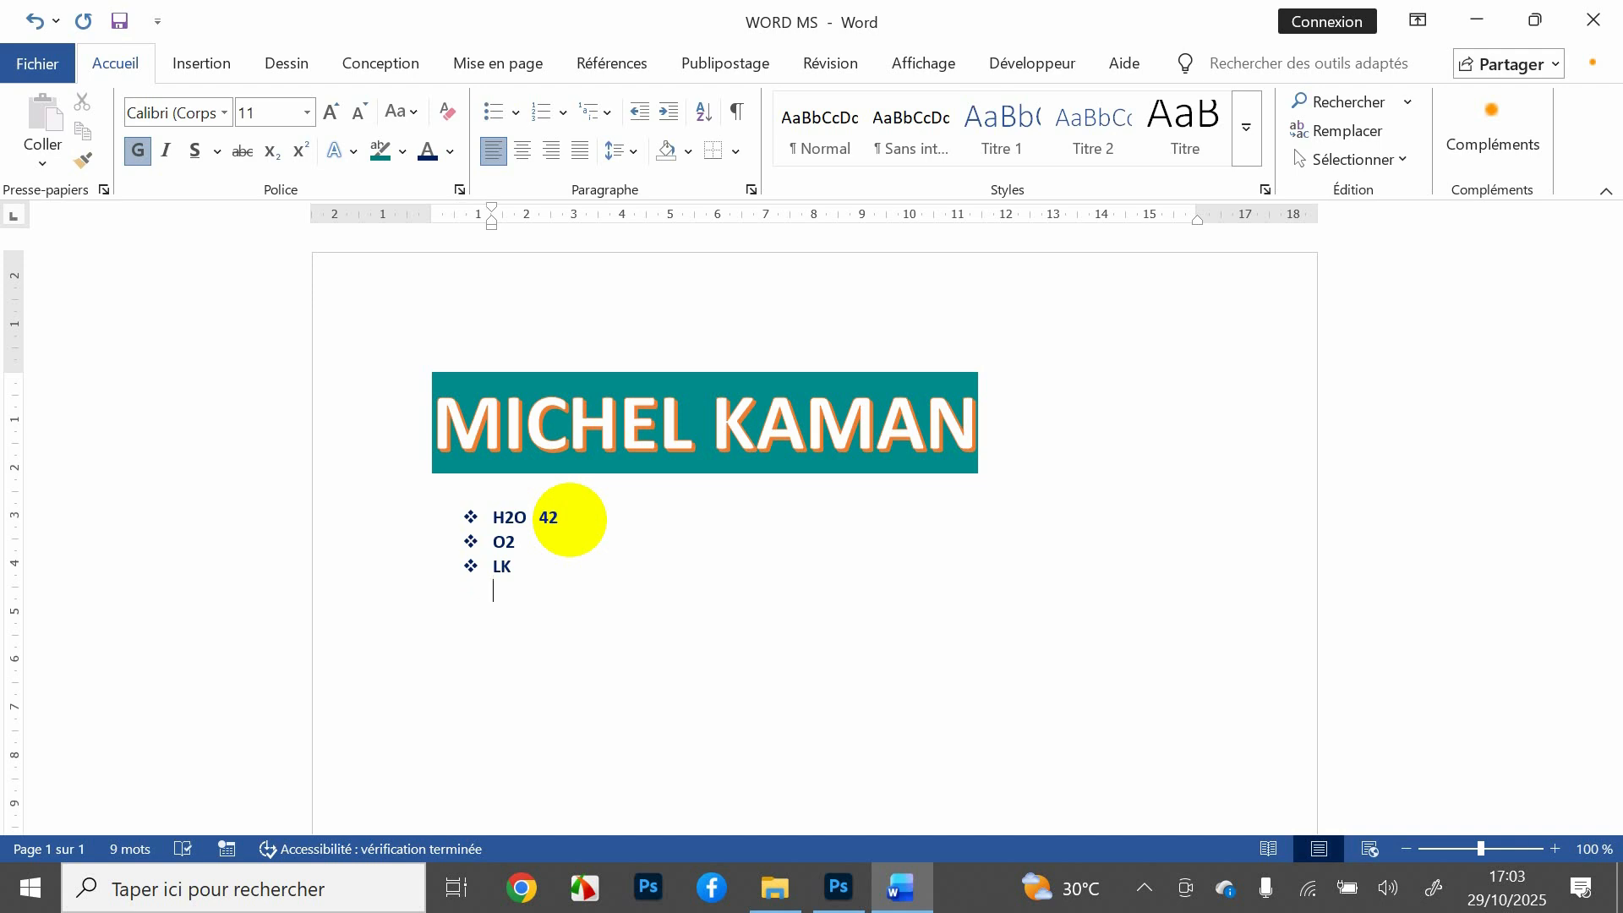
{"action": "type", "text": "JN"}
{"action": "key", "text": "BackSpace"}
{"action": "key", "text": "BackSpace"}
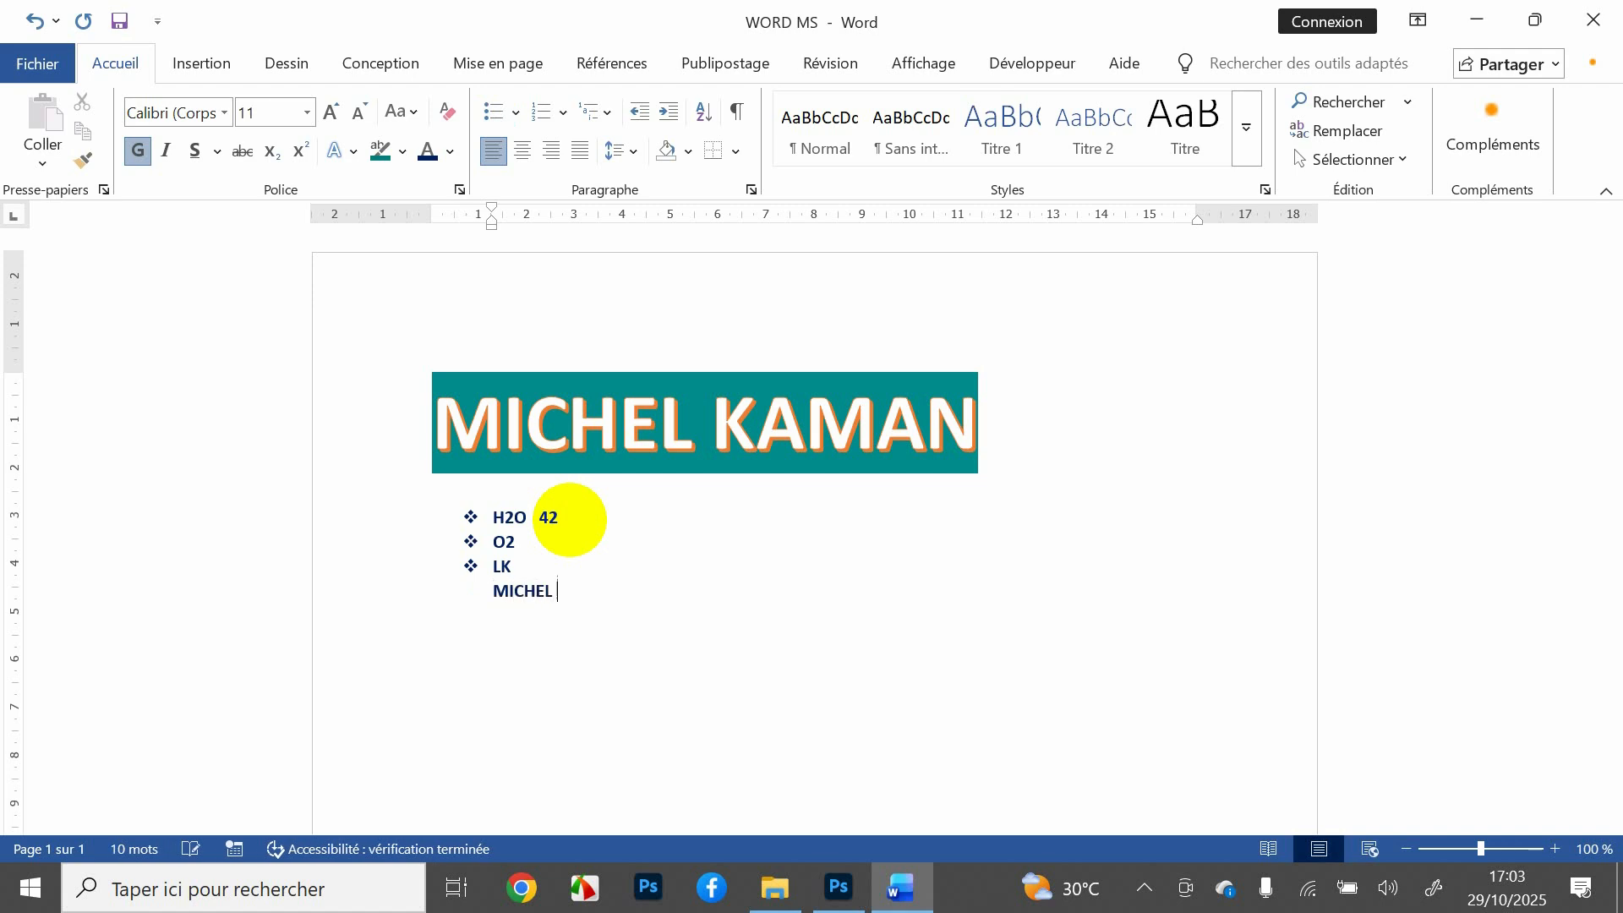
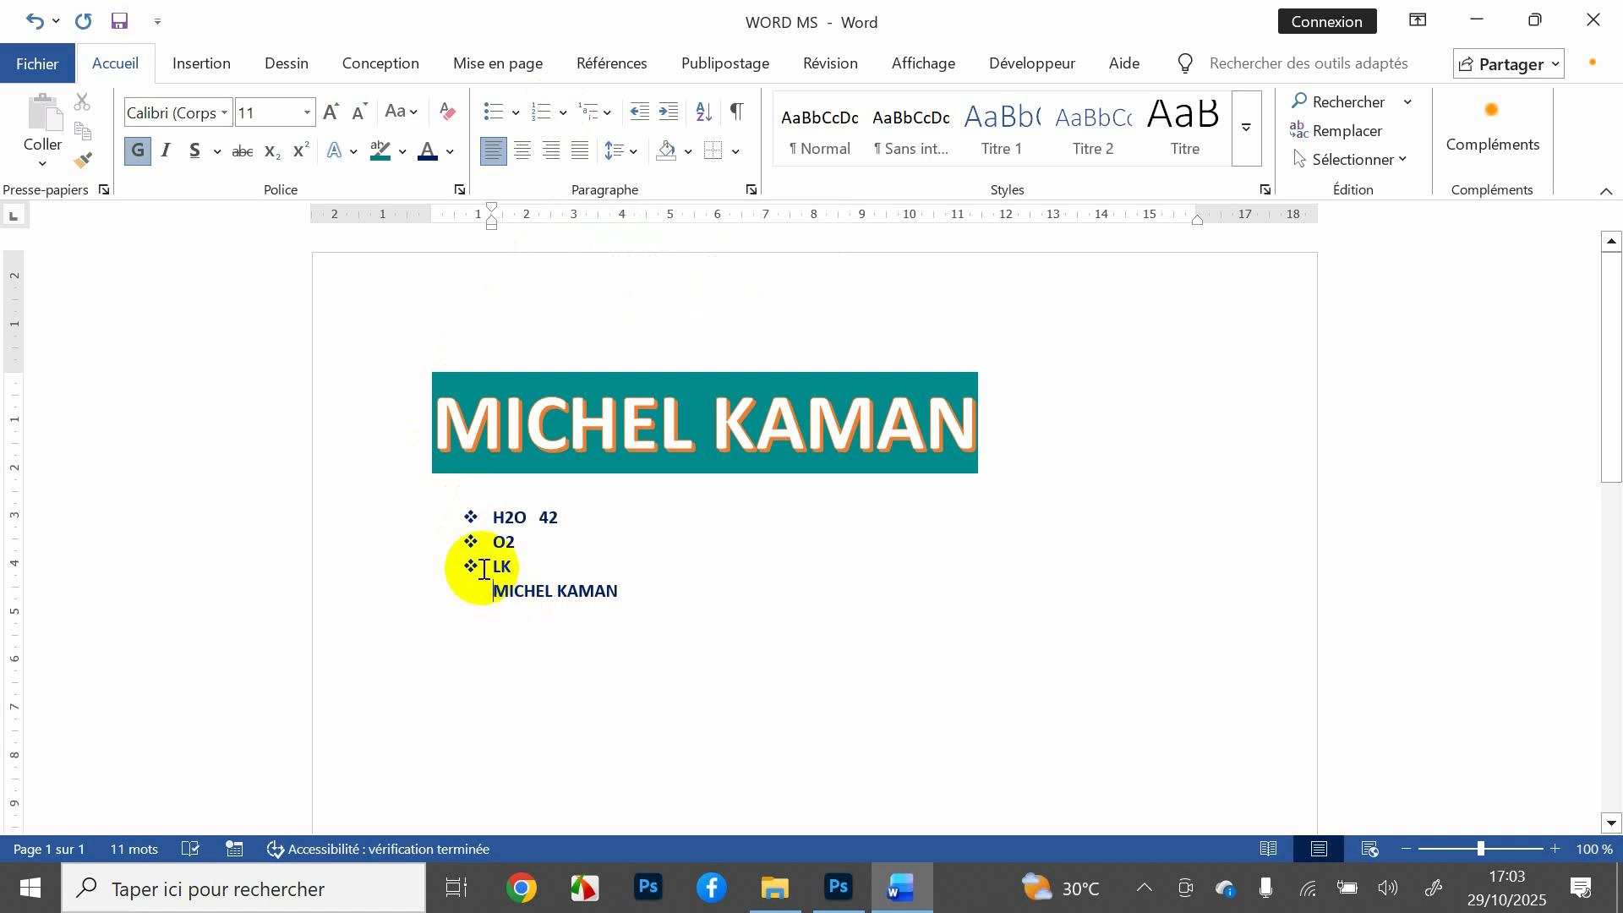
Step: Type the person's full name as item 1) and CONSULTANT as item 2) in a 1) 2) numbered list
{"action": "left_click", "coordinate": [565, 116]}
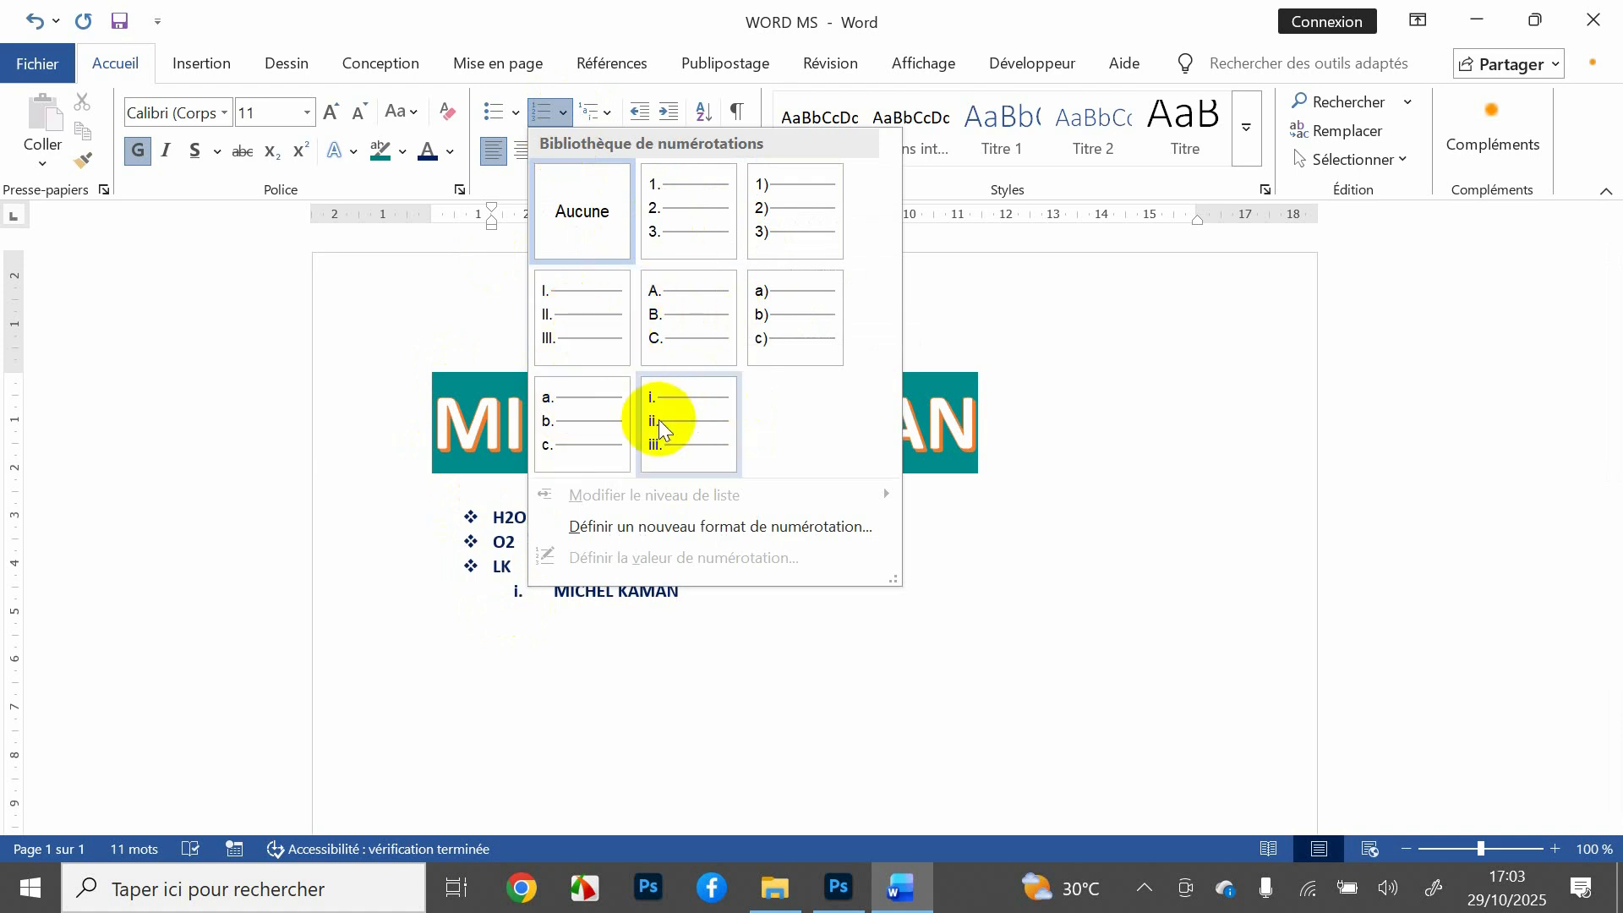
{"action": "left_click", "coordinate": [777, 238]}
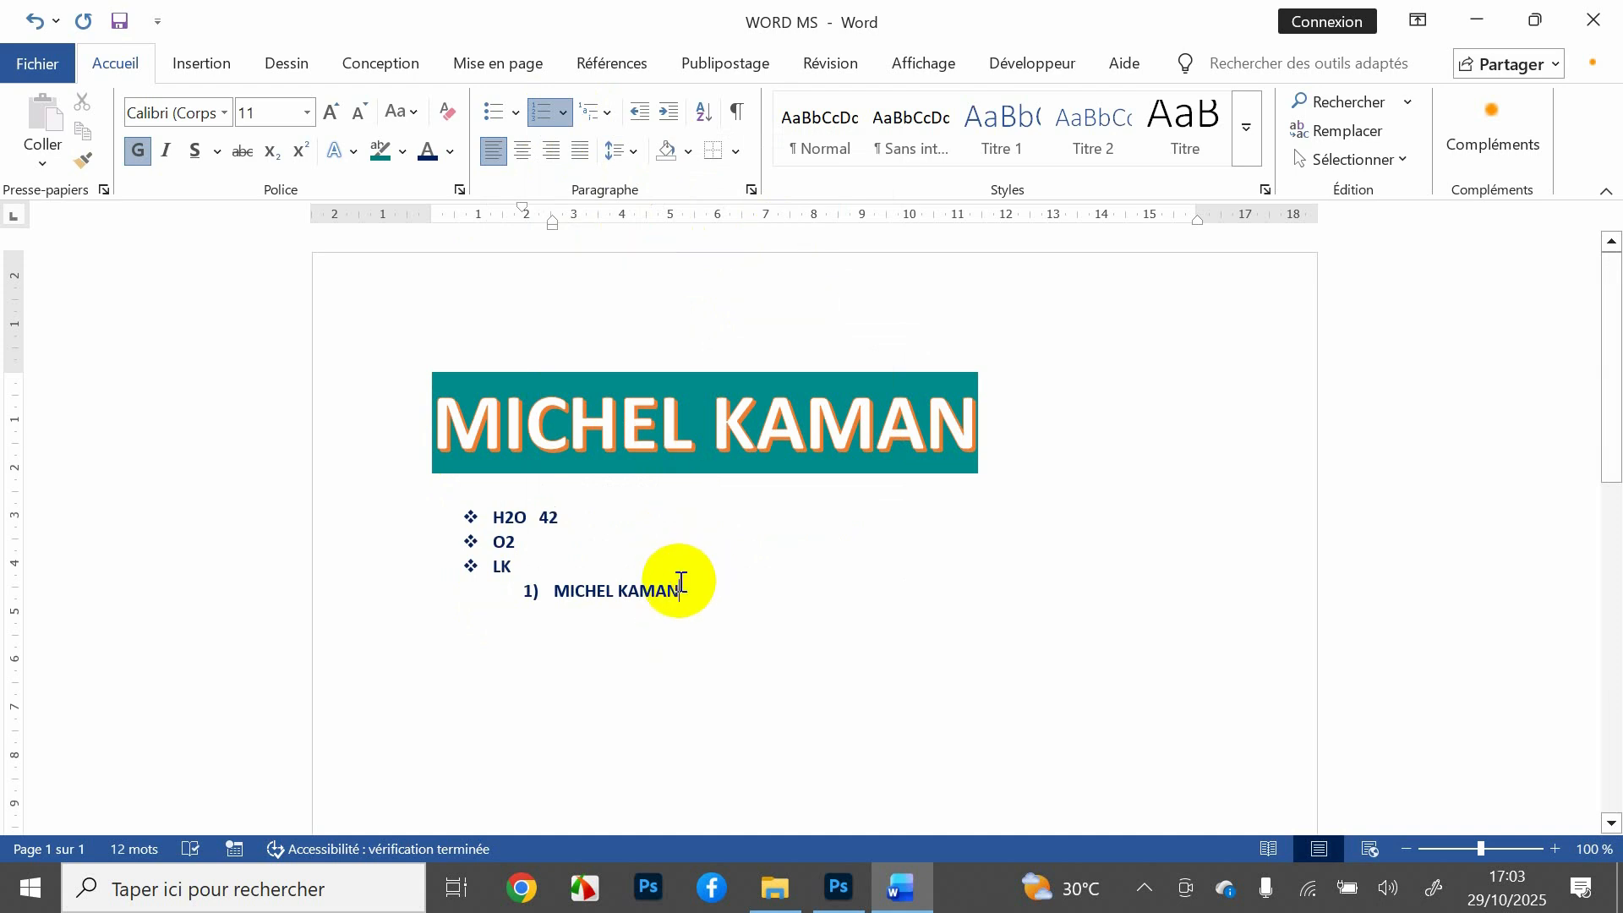
{"action": "key", "text": "Return"}
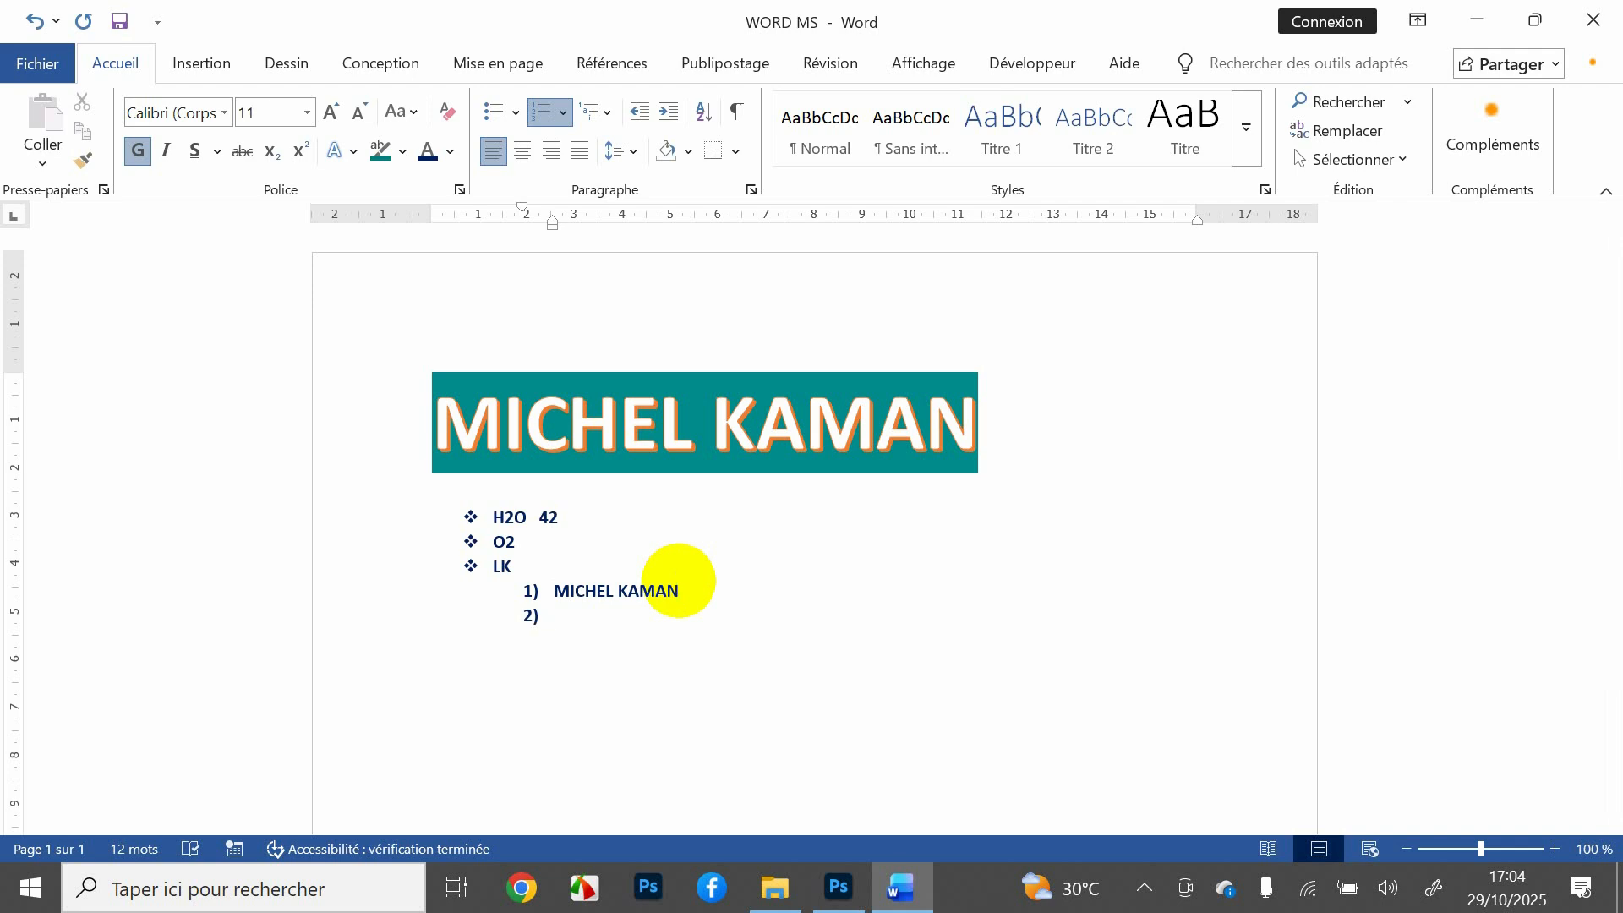
{"action": "type", "text": "CONSULTANT"}
{"action": "key", "text": "Return"}
Step: Remove the number from the empty line after CONSULTANT and delete the trial word FORMATEUR
{"action": "key", "text": "BackSpace"}
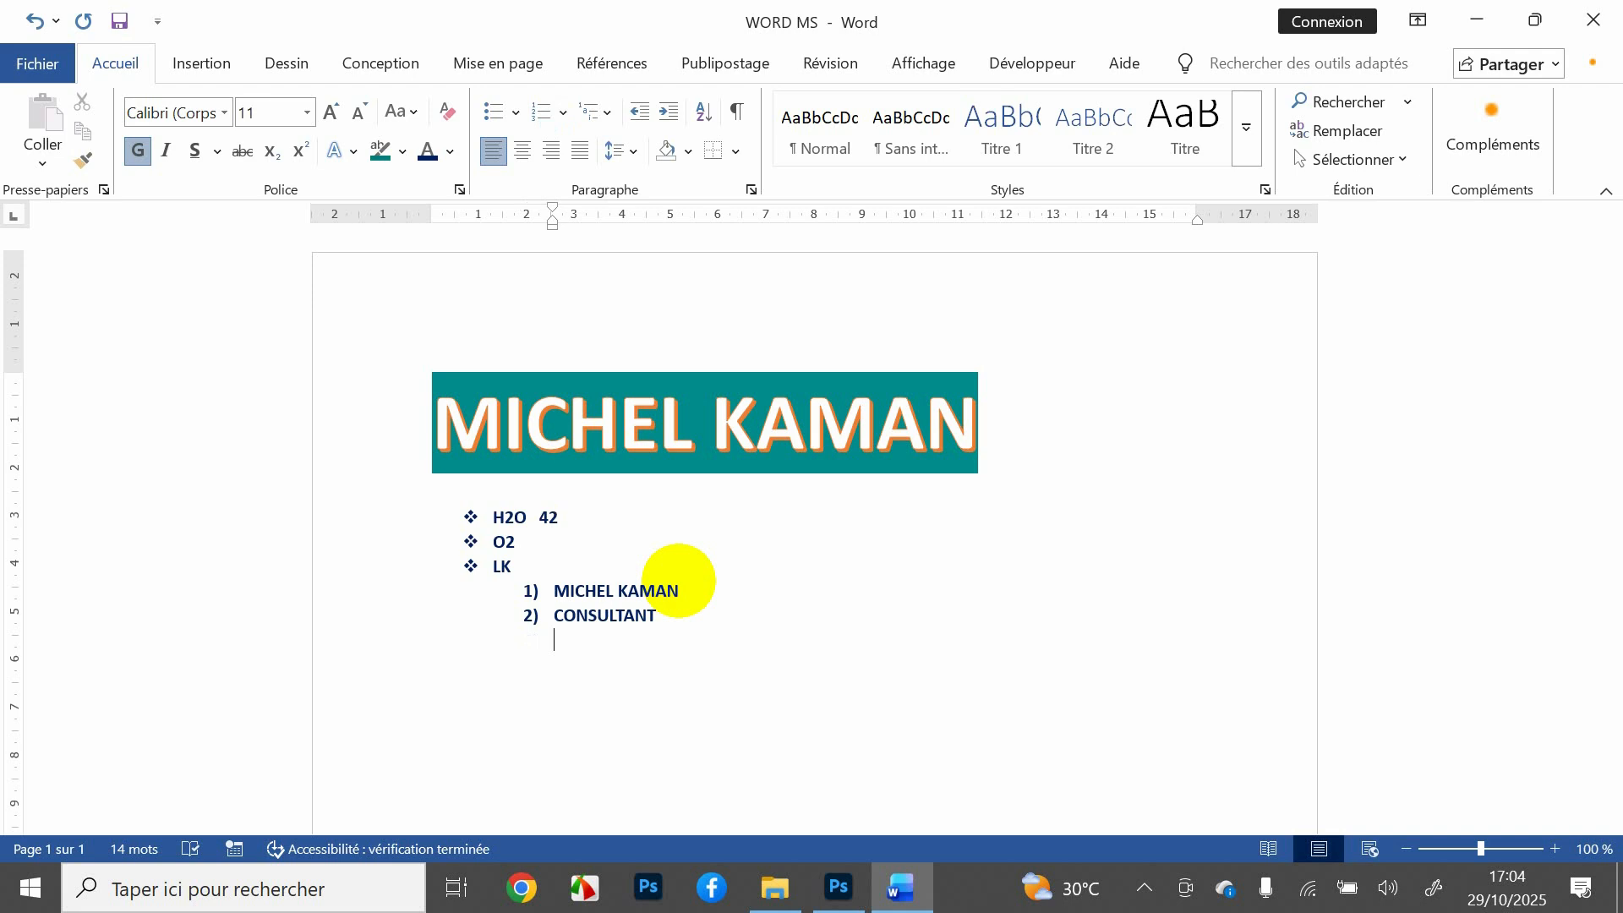
{"action": "type", "text": "FORMATEUR"}
{"action": "key", "text": "BackSpace"}
{"action": "key", "text": "BackSpace"}
{"action": "key", "text": "BackSpace"}
{"action": "key", "text": "BackSpace"}
{"action": "key", "text": "BackSpace"}
{"action": "key", "text": "BackSpace"}
{"action": "key", "text": "BackSpace"}
{"action": "key", "text": "BackSpace"}
{"action": "key", "text": "BackSpace"}
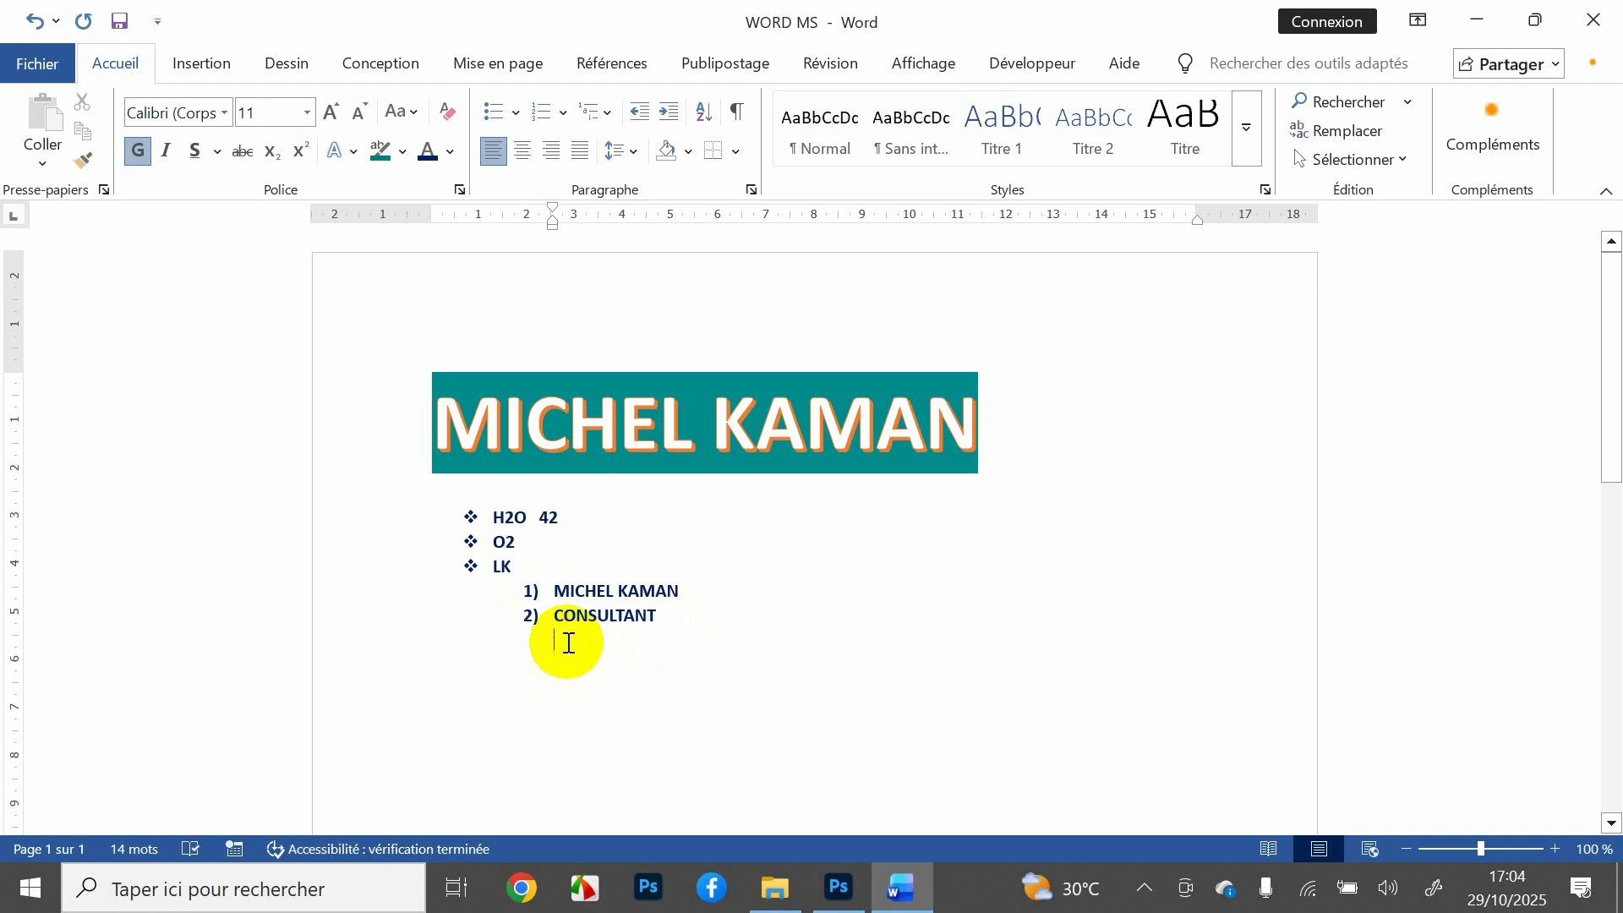
Step: Add a lettered a. b. c. sub-list under CONSULTANT with AF, HJµ and HJ
{"action": "left_click", "coordinate": [564, 110]}
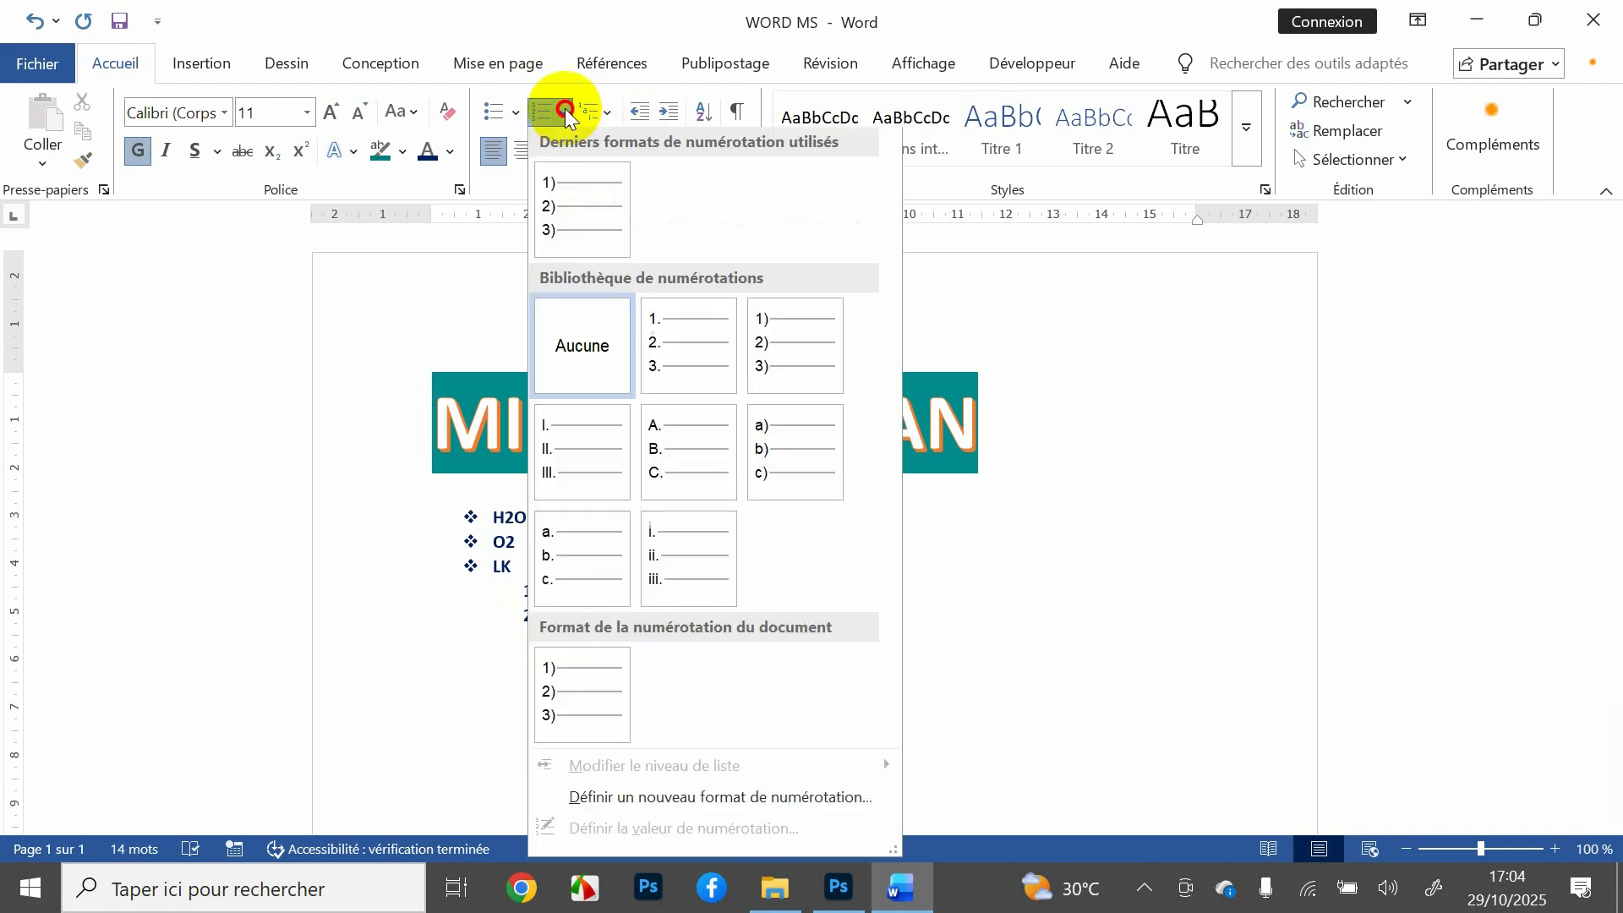
{"action": "left_click", "coordinate": [560, 550]}
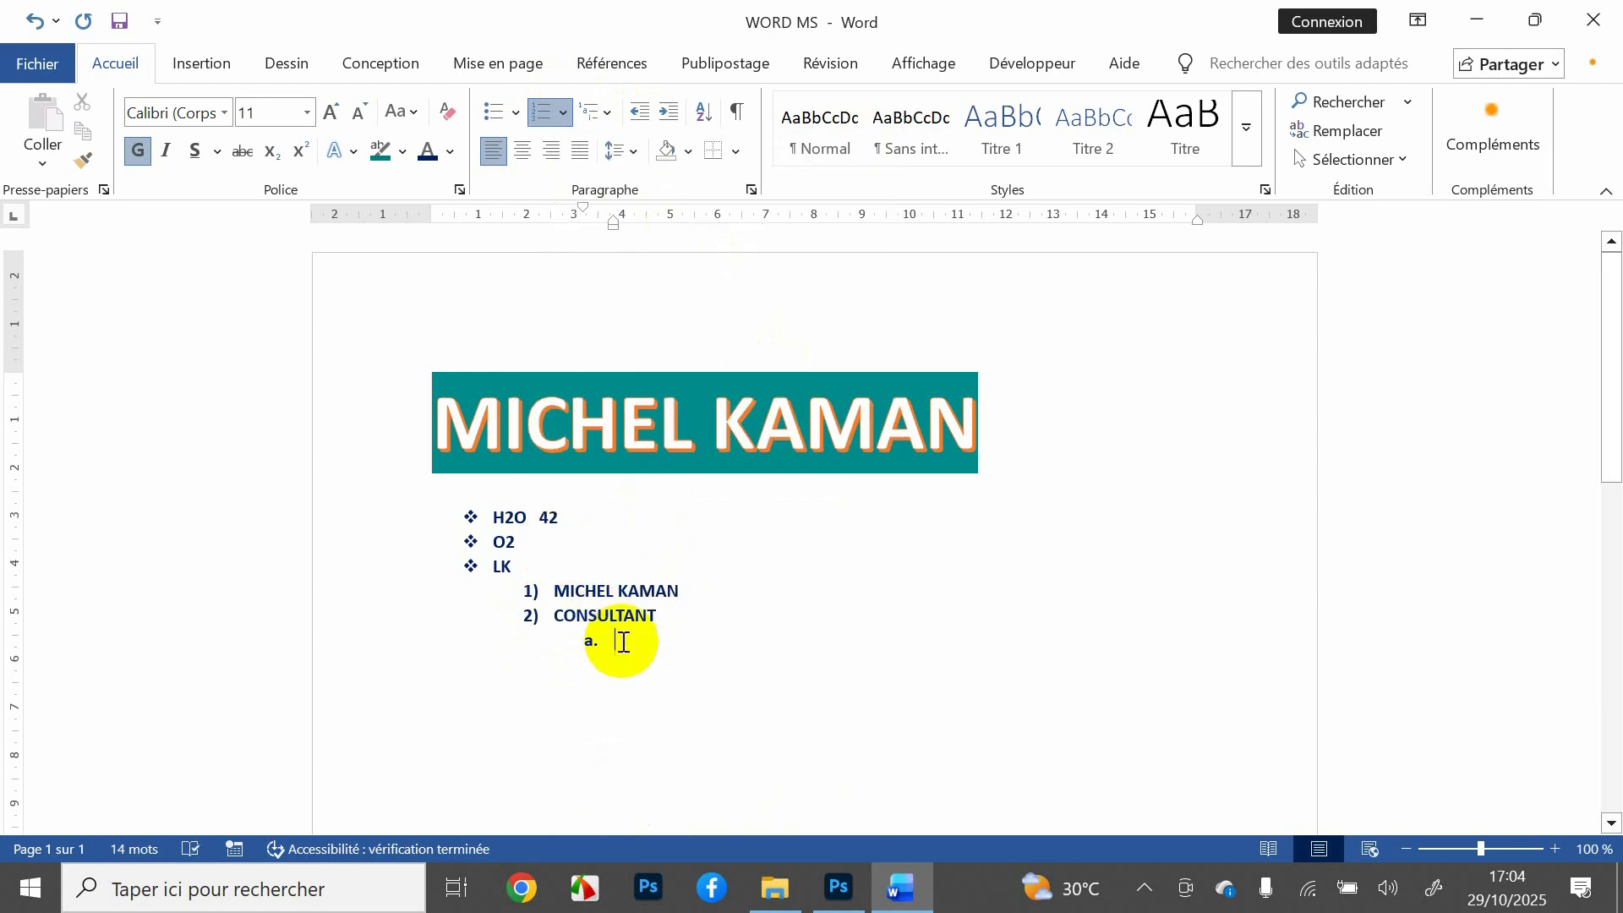
{"action": "type", "text": "AF"}
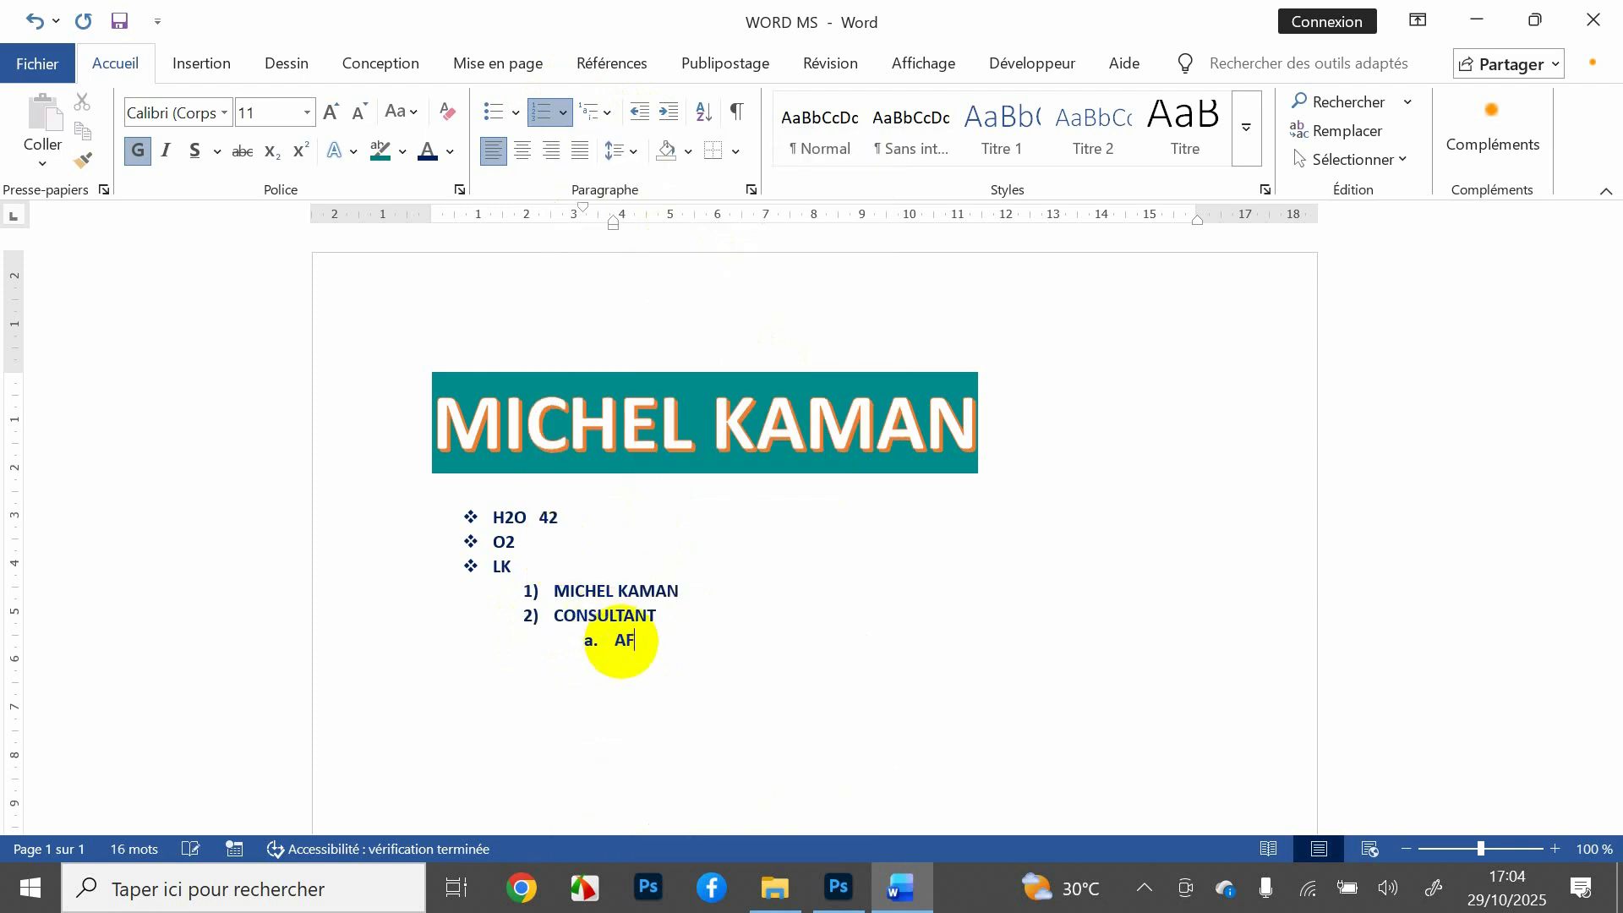
{"action": "key", "text": "Return"}
{"action": "type", "text": "HJµ"}
{"action": "key", "text": "Return"}
{"action": "type", "text": "HJ"}
{"action": "key", "text": "Return"}
Step: Continue the main numbered list with 3) KJK and 4) HFGE
{"action": "key", "text": "BackSpace"}
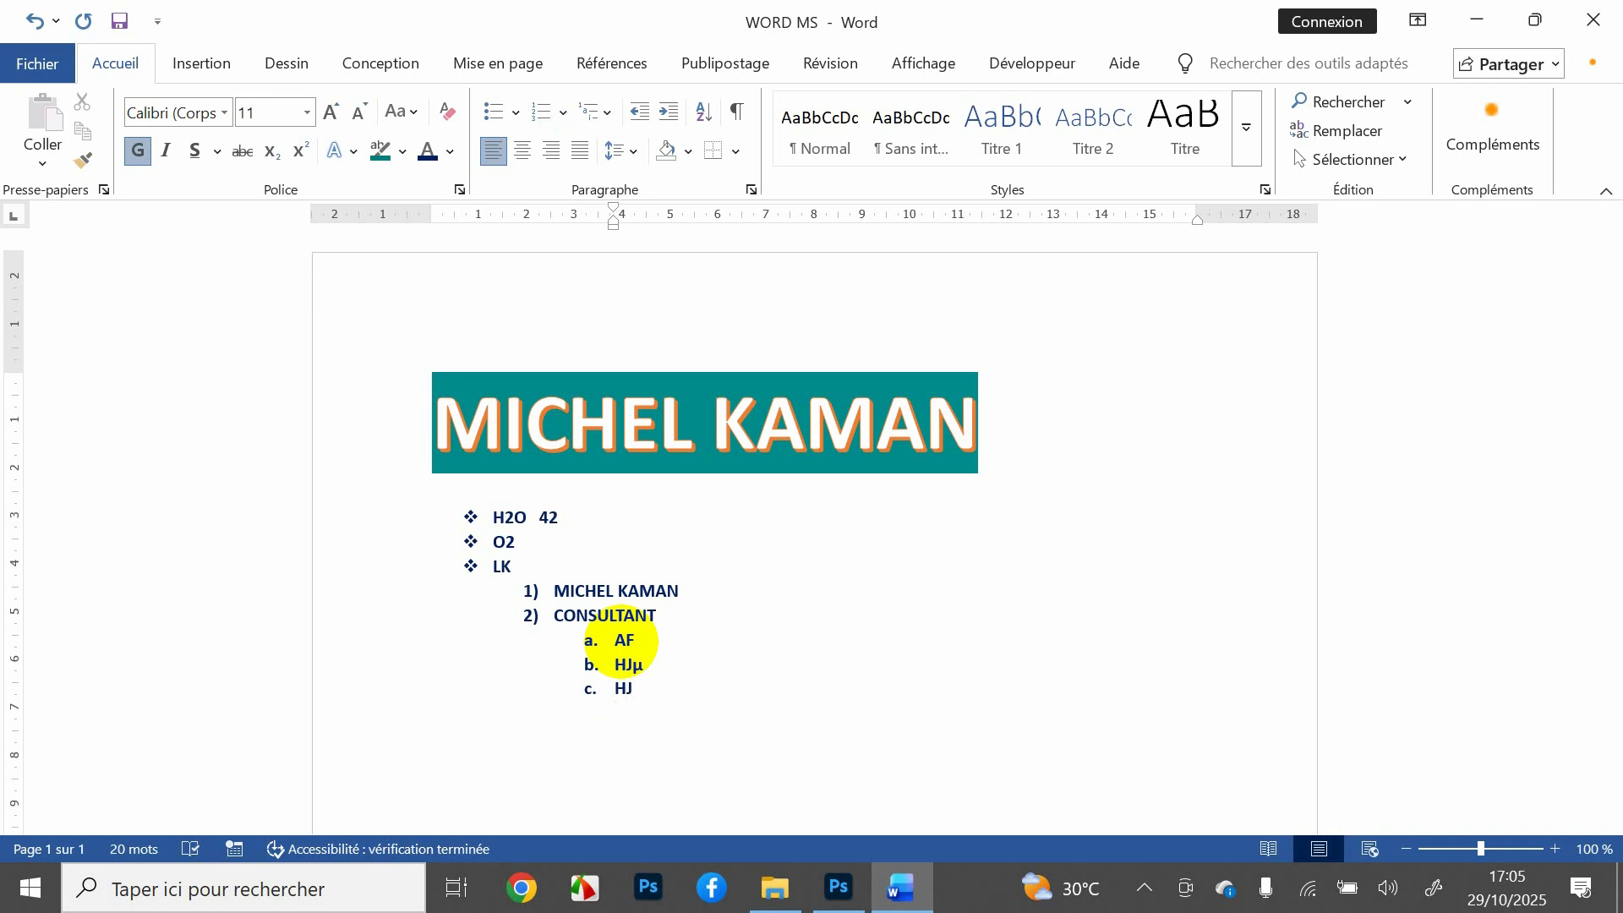
{"action": "type", "text": "3"}
{"action": "type", "text": "."}
{"action": "key", "text": "BackSpace"}
{"action": "type", "text": ";"}
{"action": "key", "text": "BackSpace"}
{"action": "key", "text": "BackSpace"}
{"action": "type", "text": ")"}
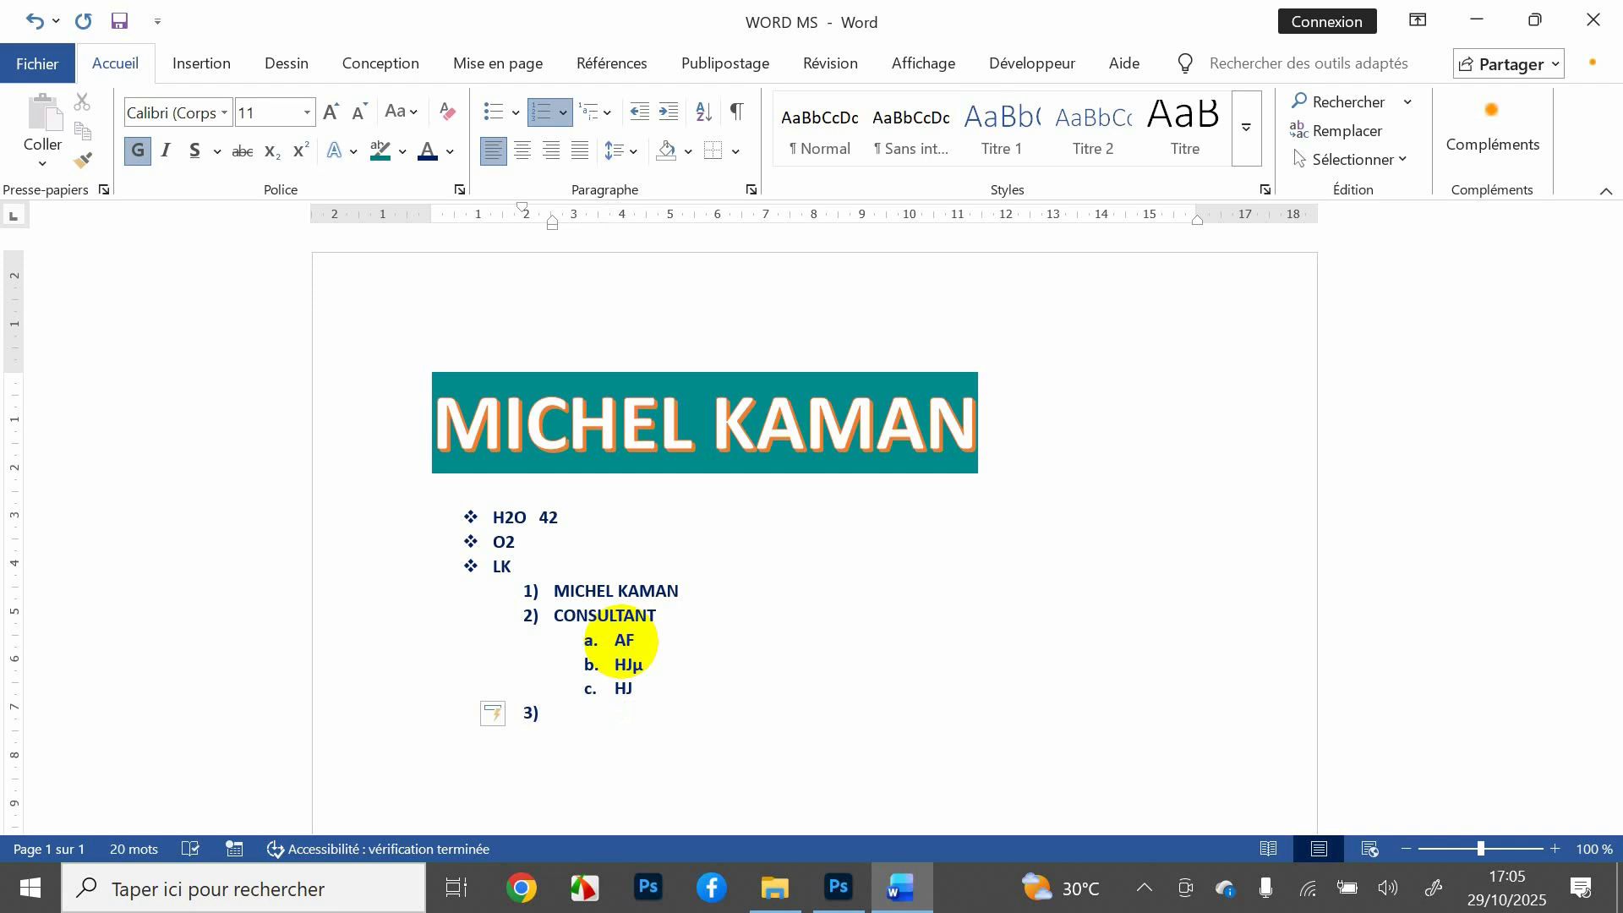
{"action": "type", "text": " KJK"}
{"action": "key", "text": "Return"}
{"action": "type", "text": "HFGE"}
Step: End the list with an unnumbered line of placeholder text
{"action": "key", "text": "Return"}
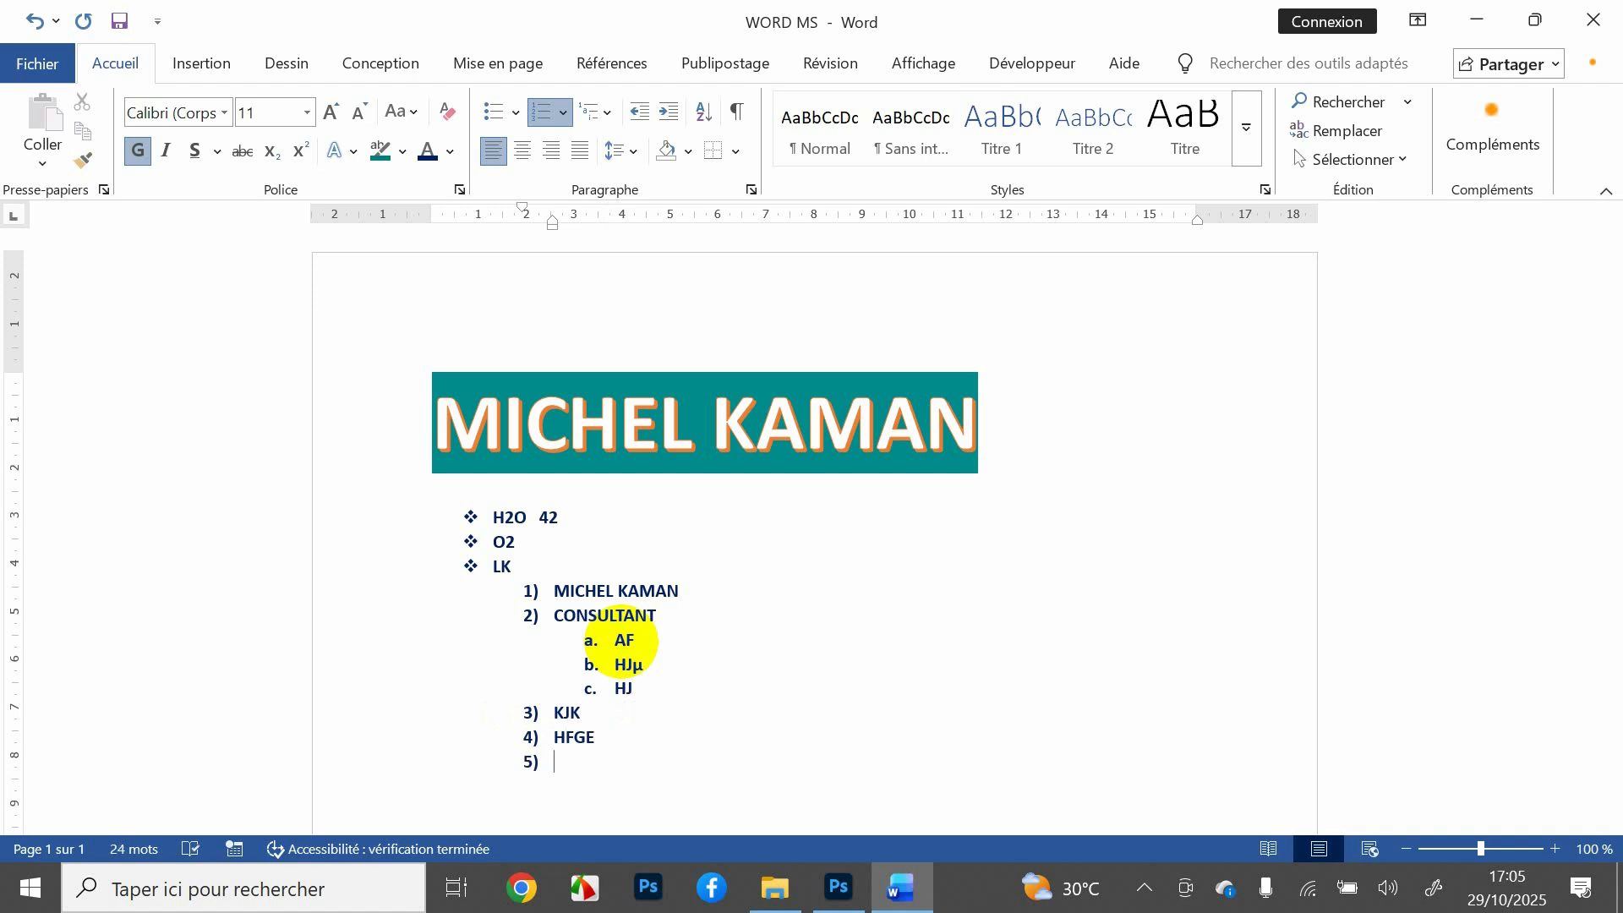
{"action": "key", "text": "BackSpace"}
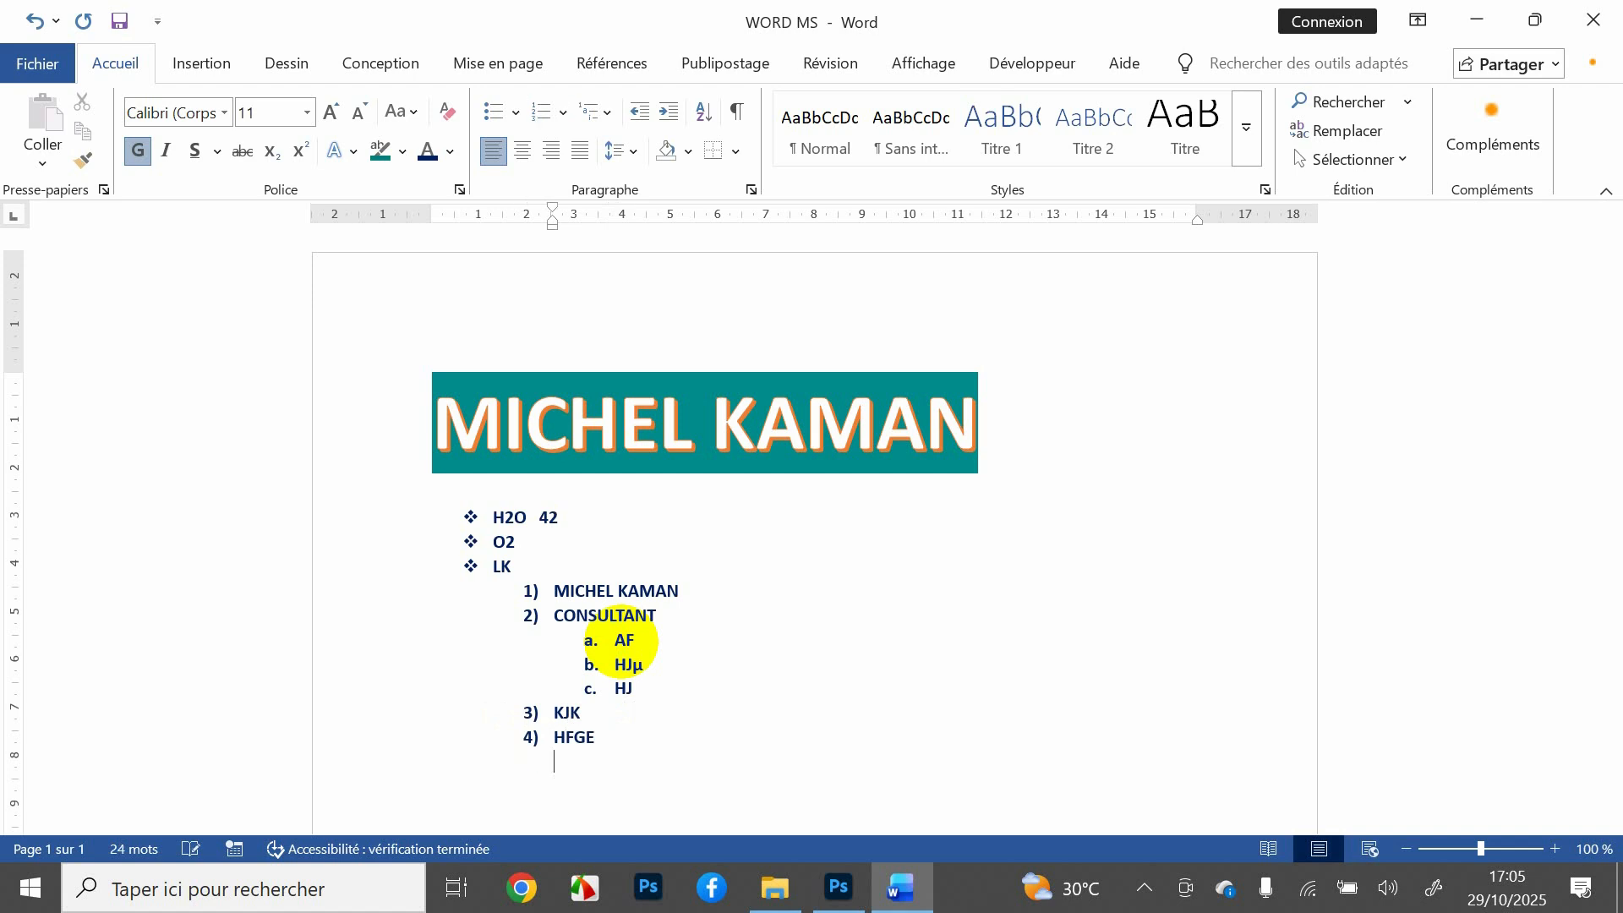
{"action": "type", "text": "KJZDIAHIODOIDJIOZDIOIOJIOJ"}
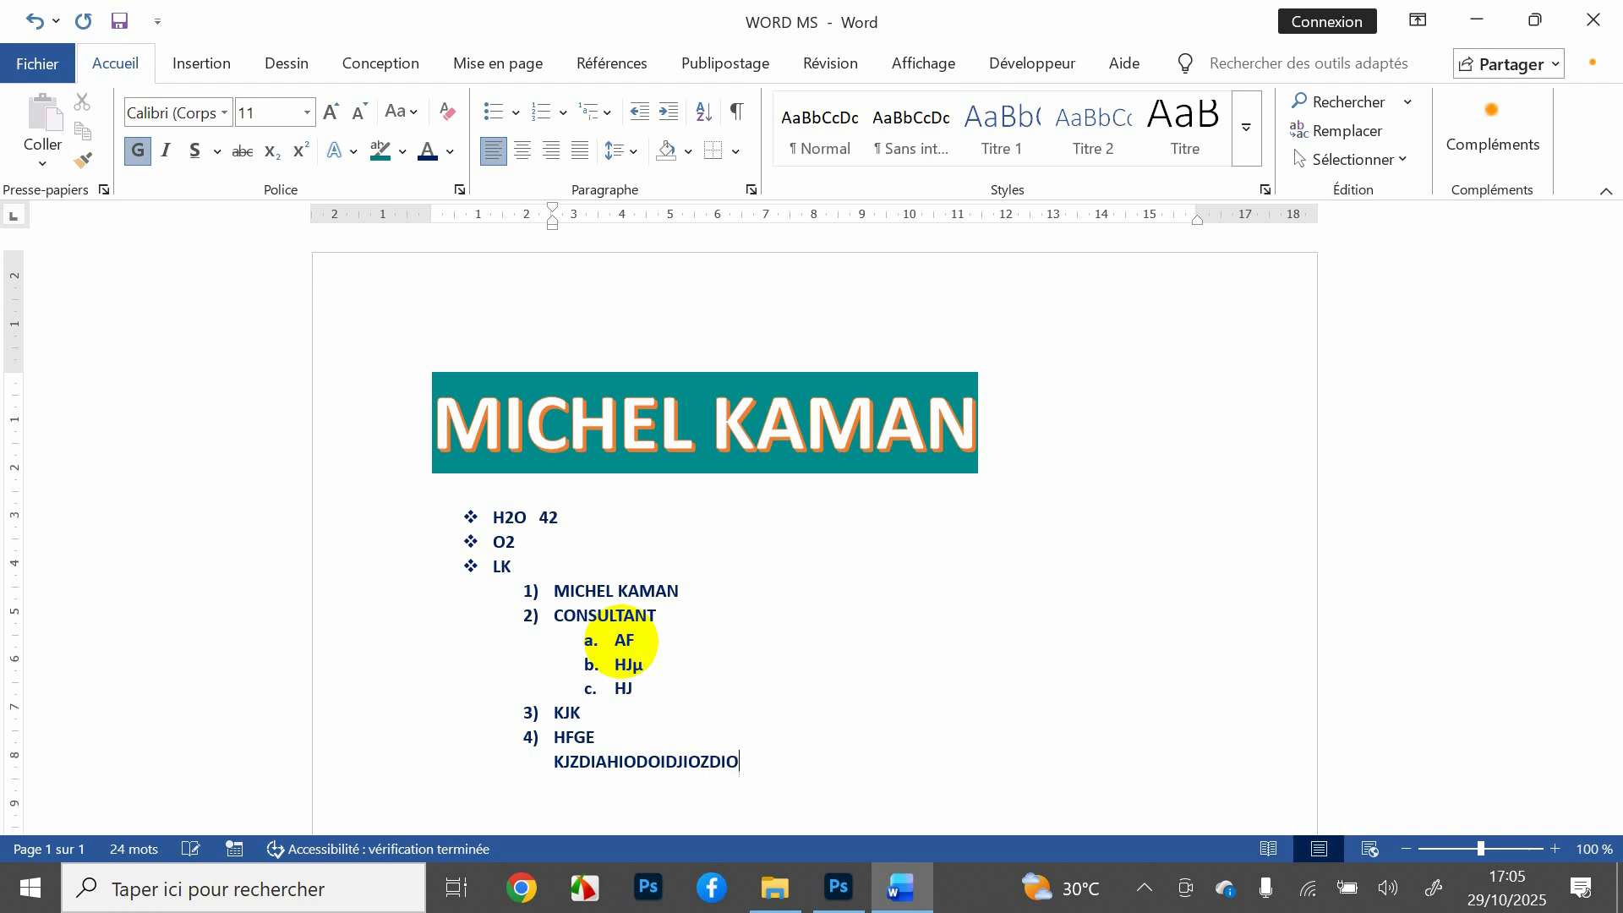